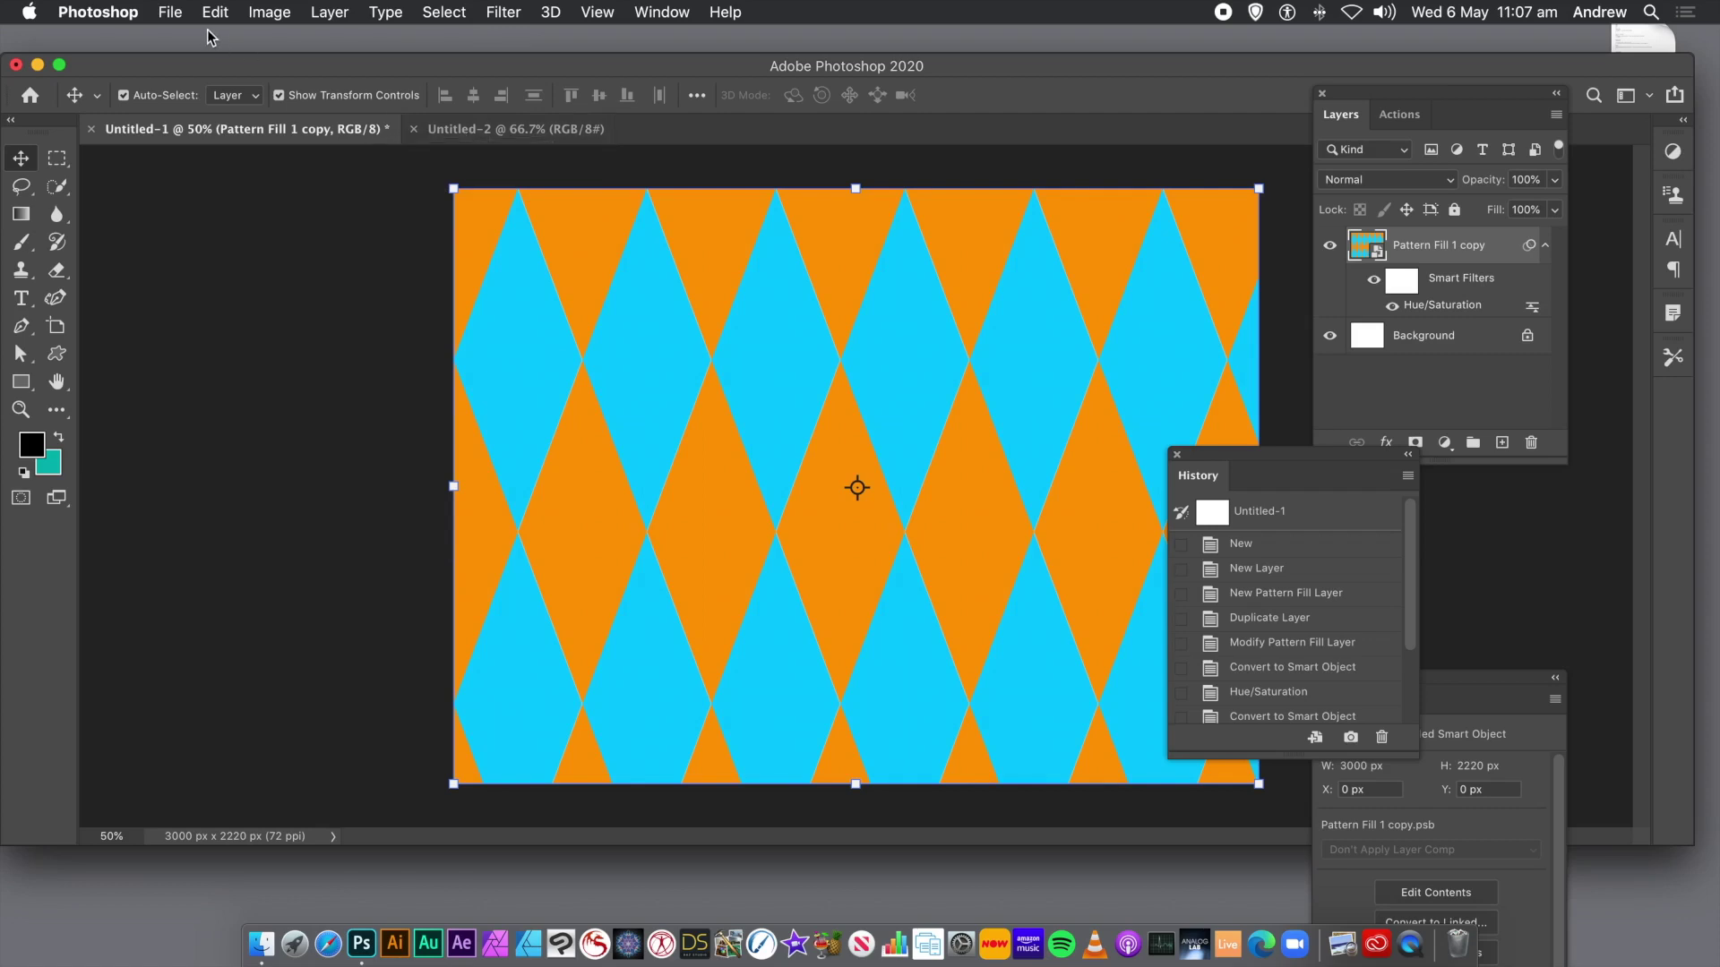
Check the current document's pixel dimensions in Image Size, then cancel without changes.
click(269, 11)
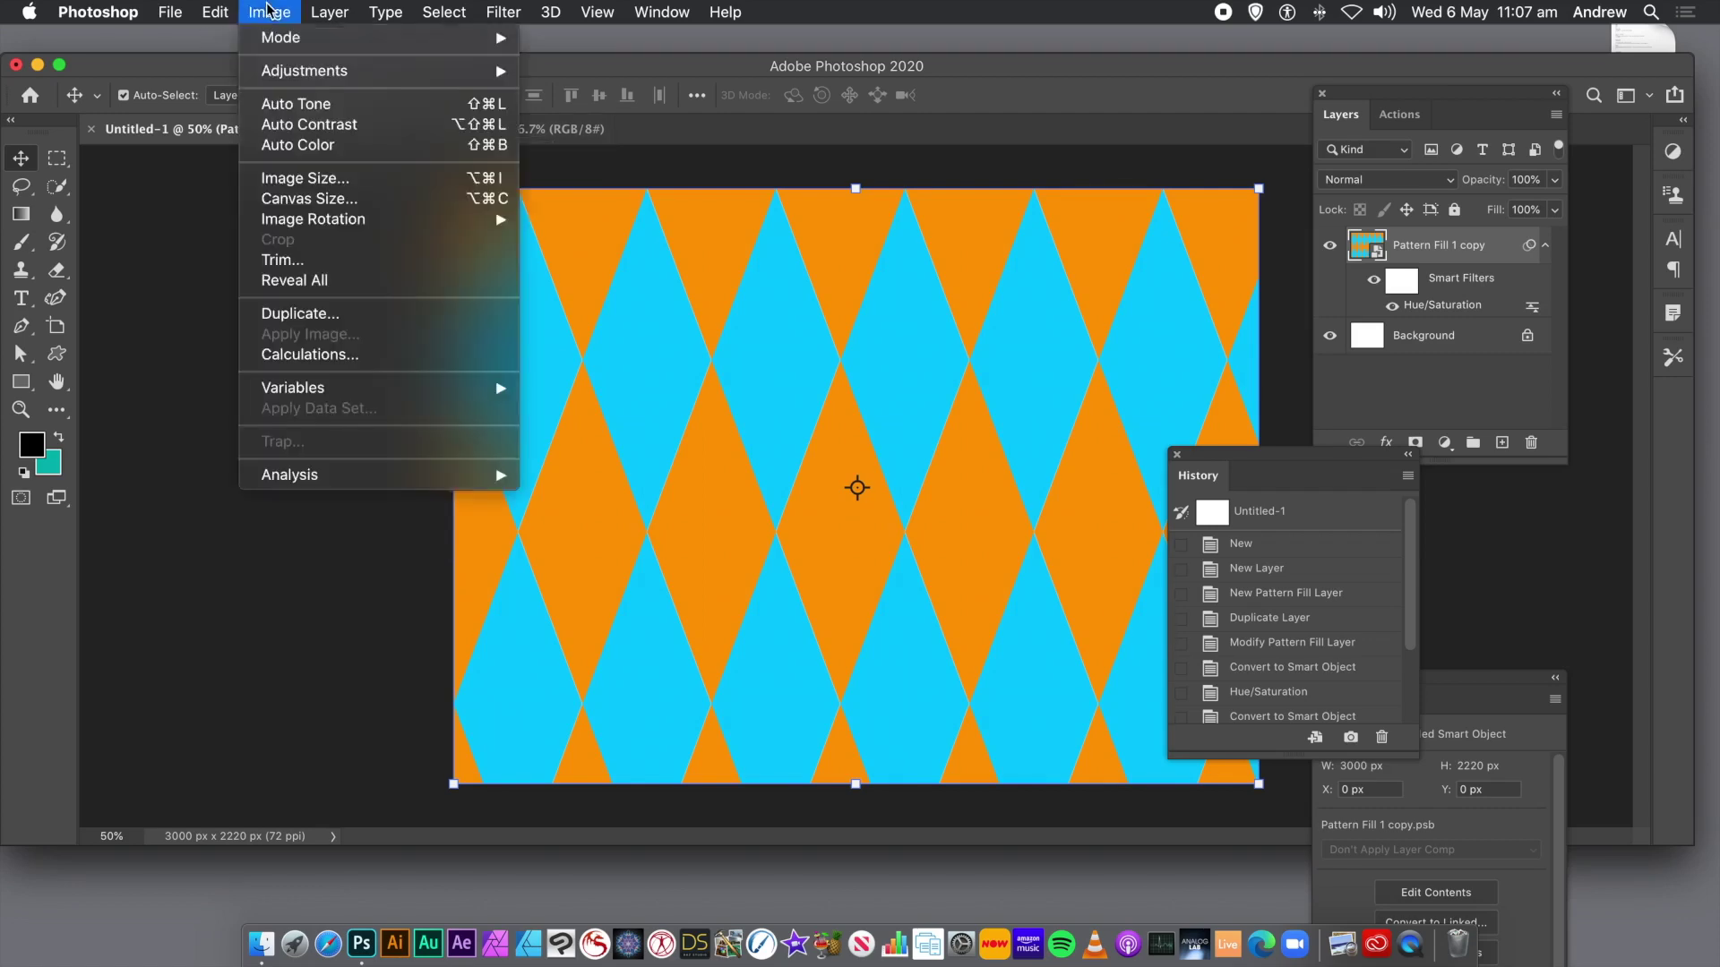
click(300, 184)
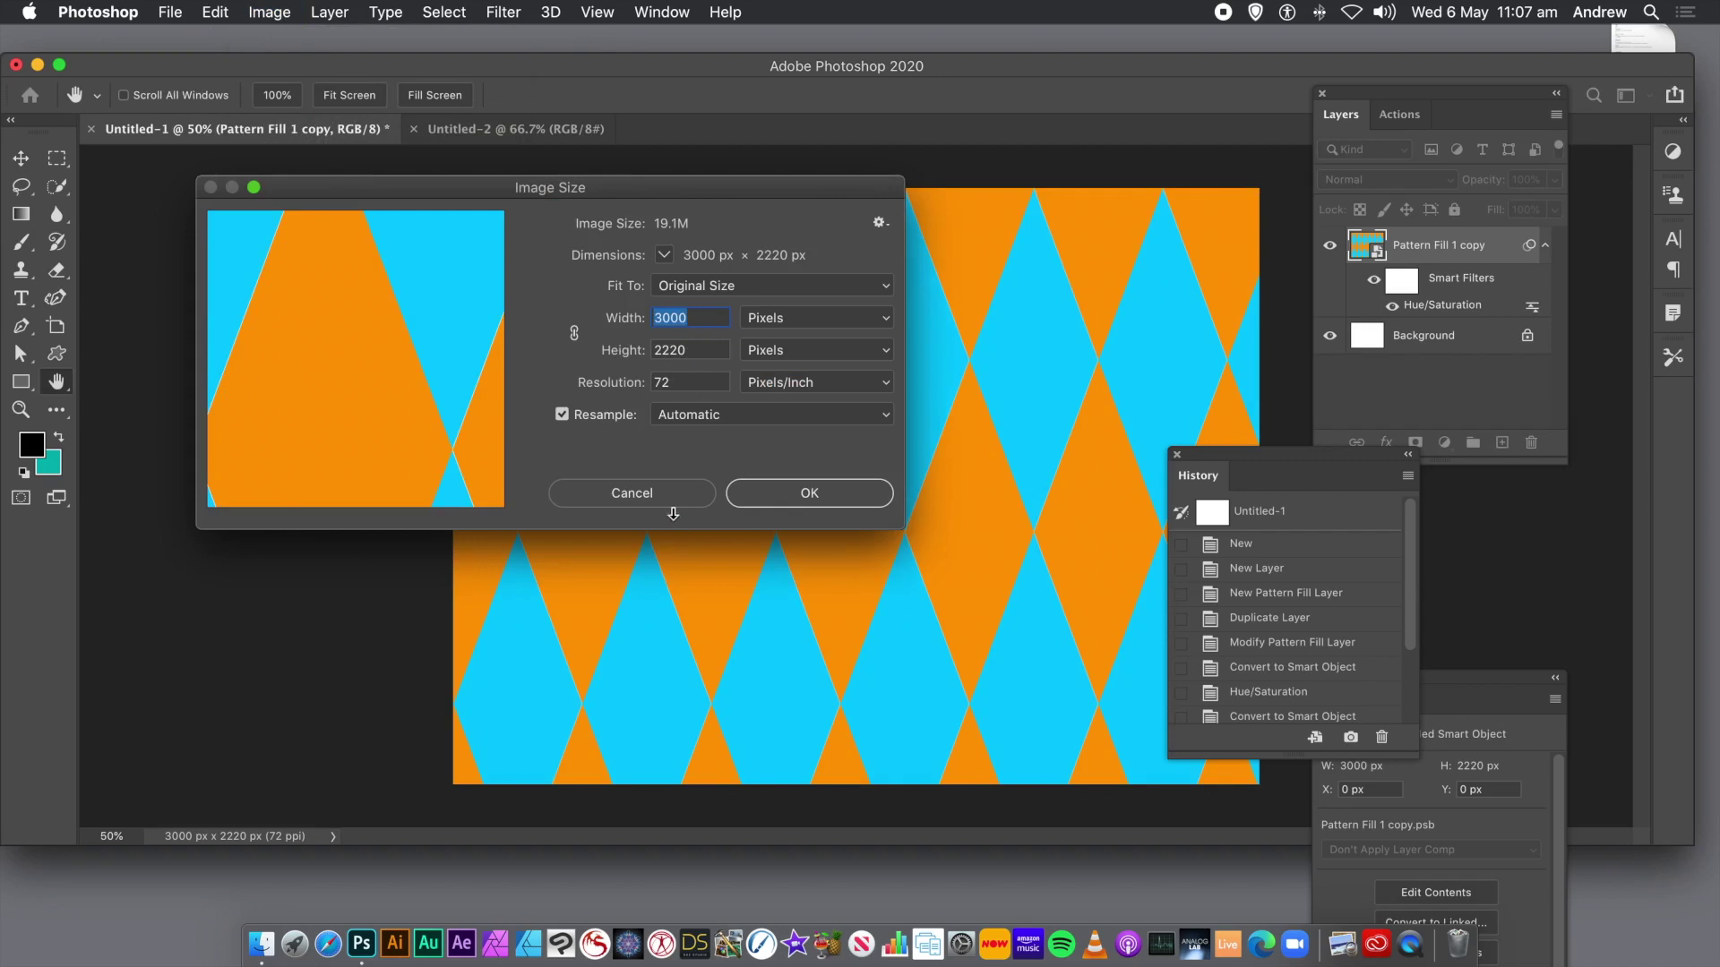
click(654, 492)
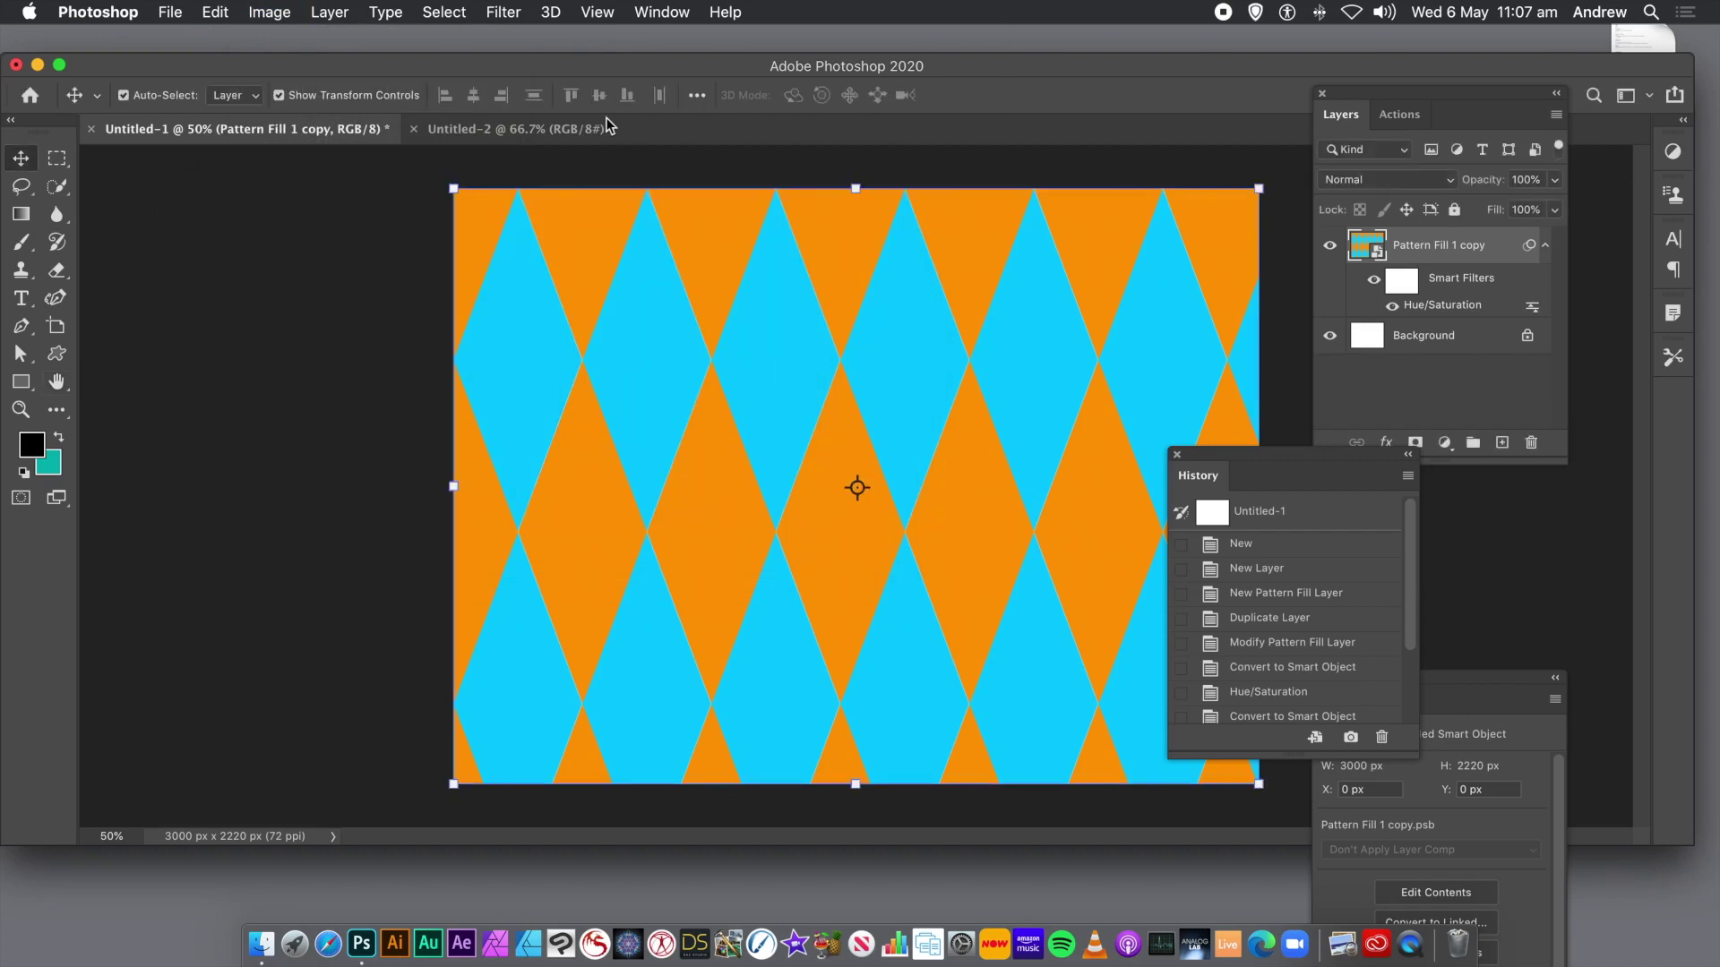
Switch to Untitled-2 and confirm in Image Size that it is 1600 × 1600 px.
click(542, 134)
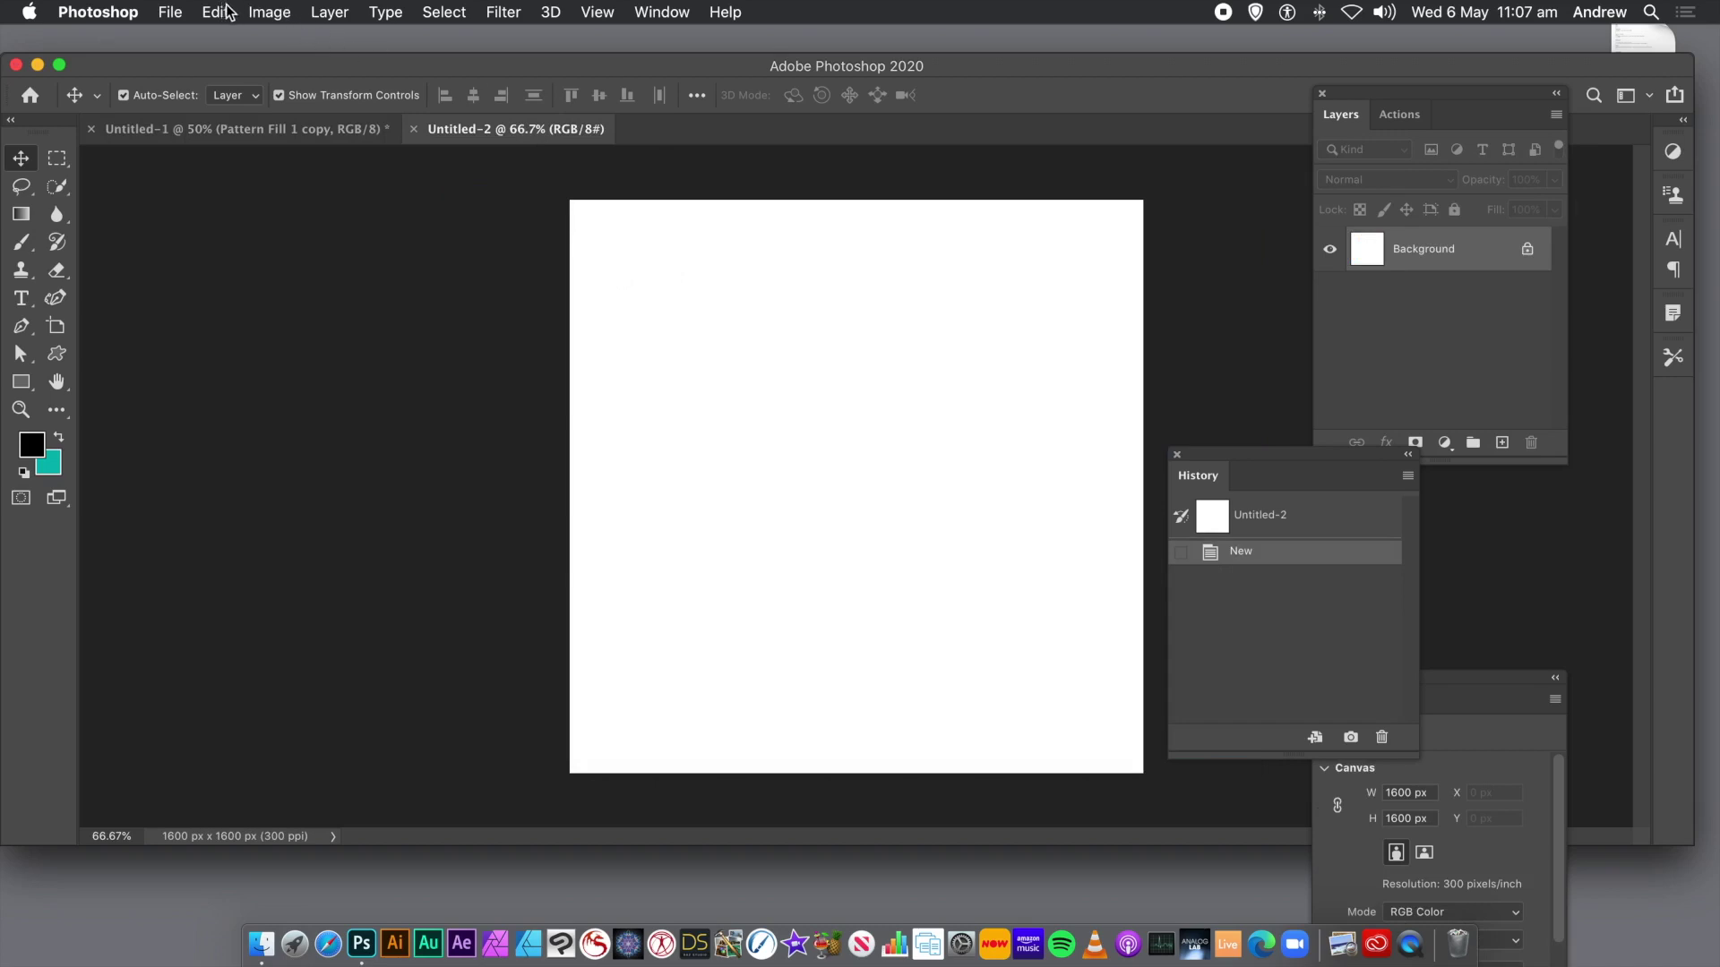
click(260, 12)
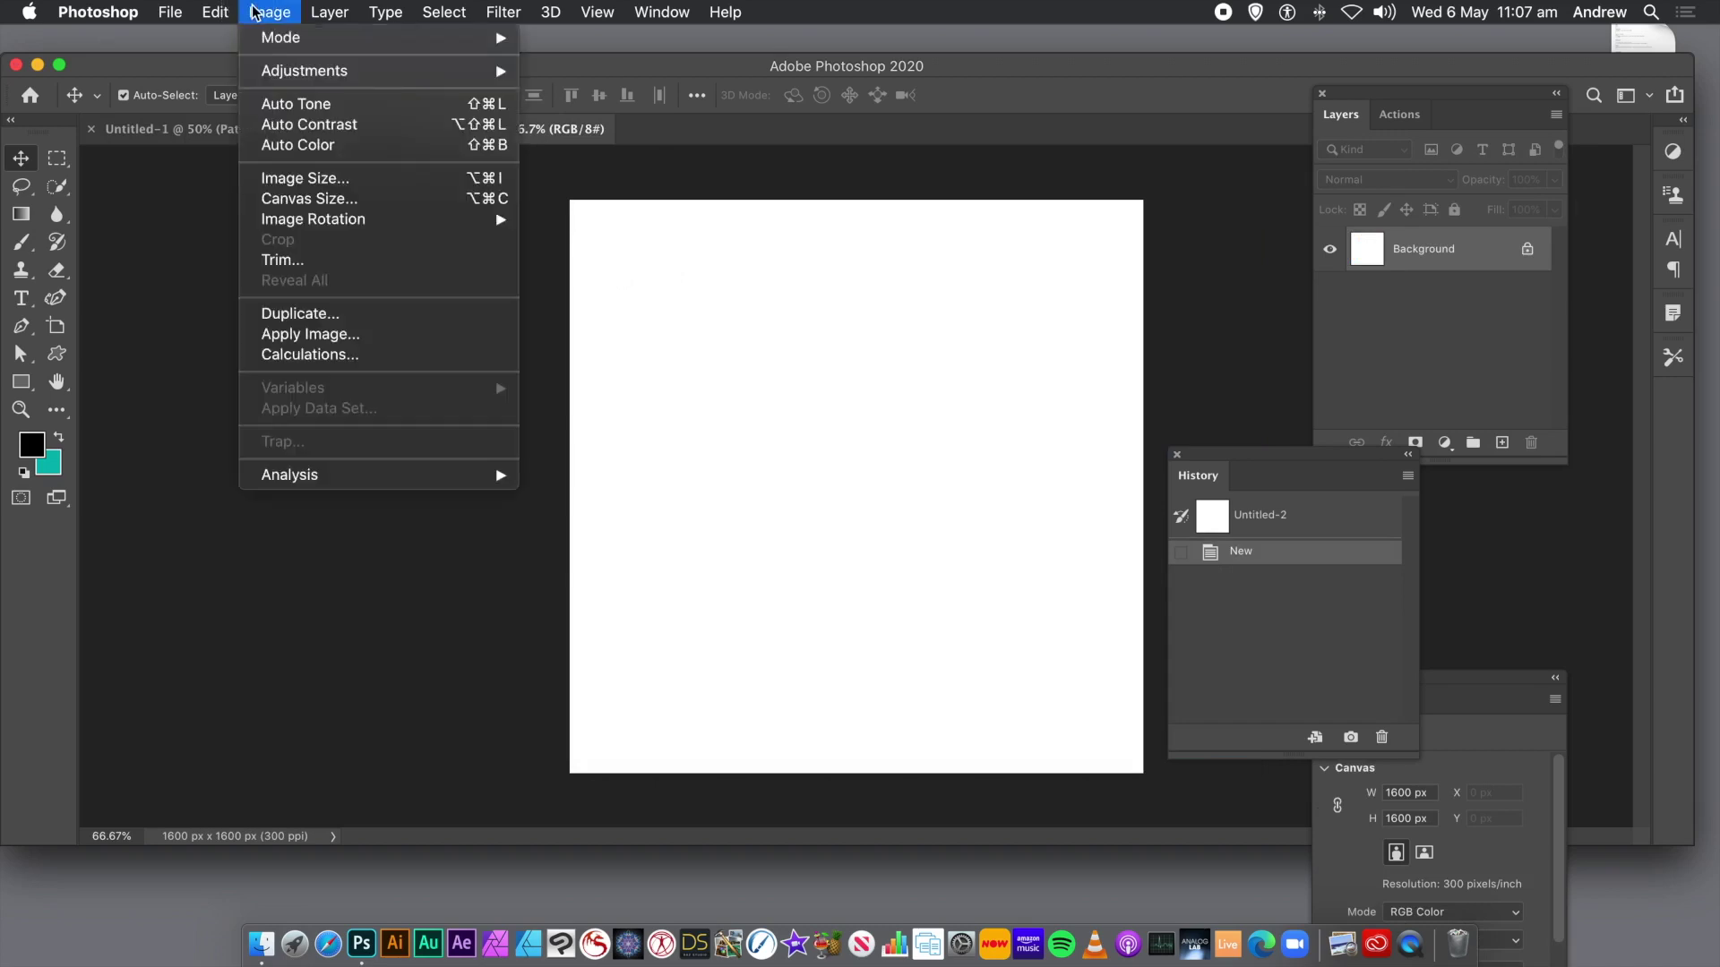
click(297, 179)
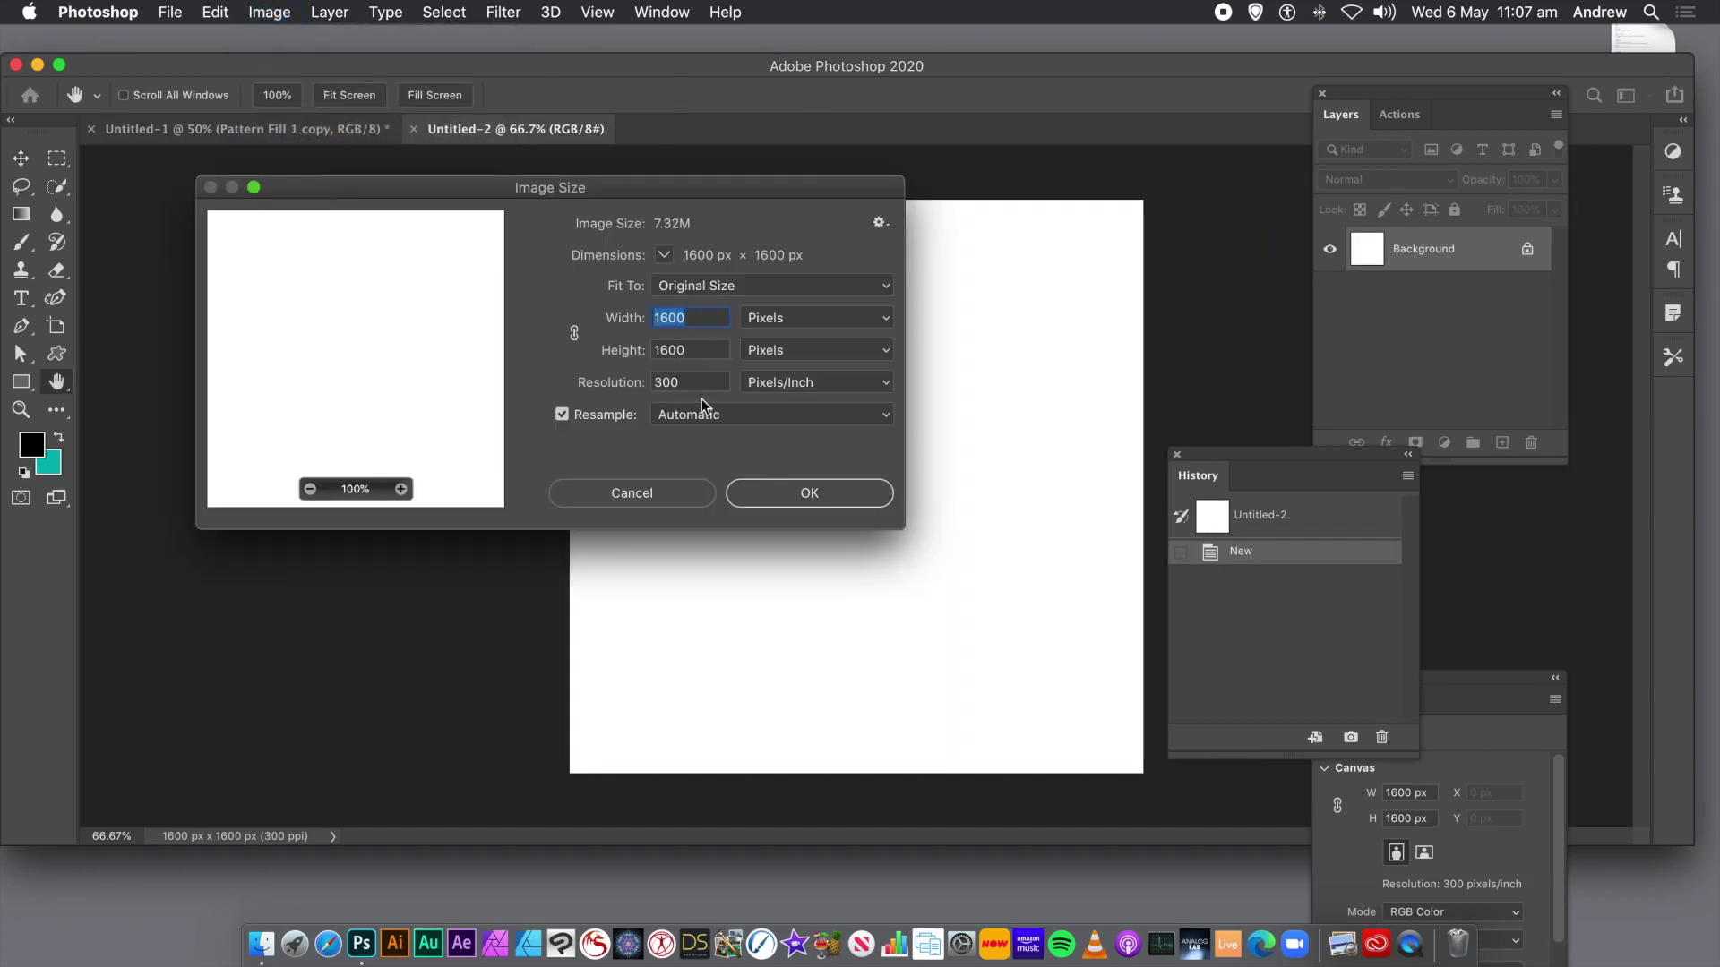
click(668, 498)
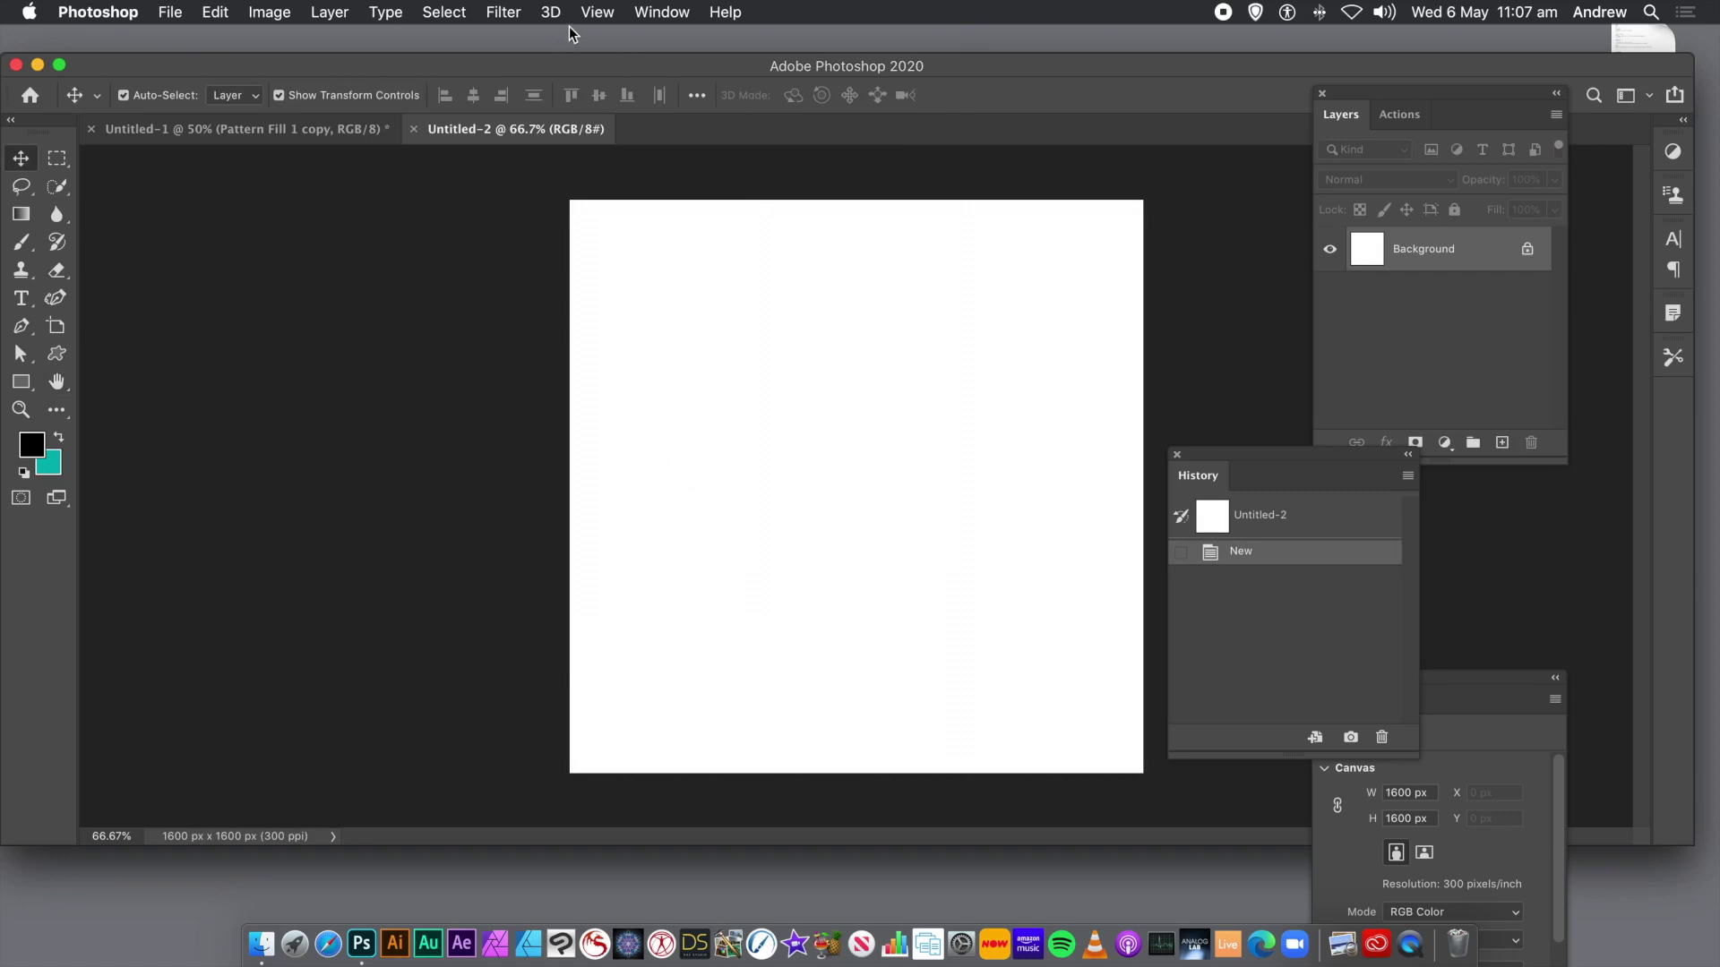
Create a New Guide Layout with 10 columns and 10 rows on Untitled-2.
click(595, 13)
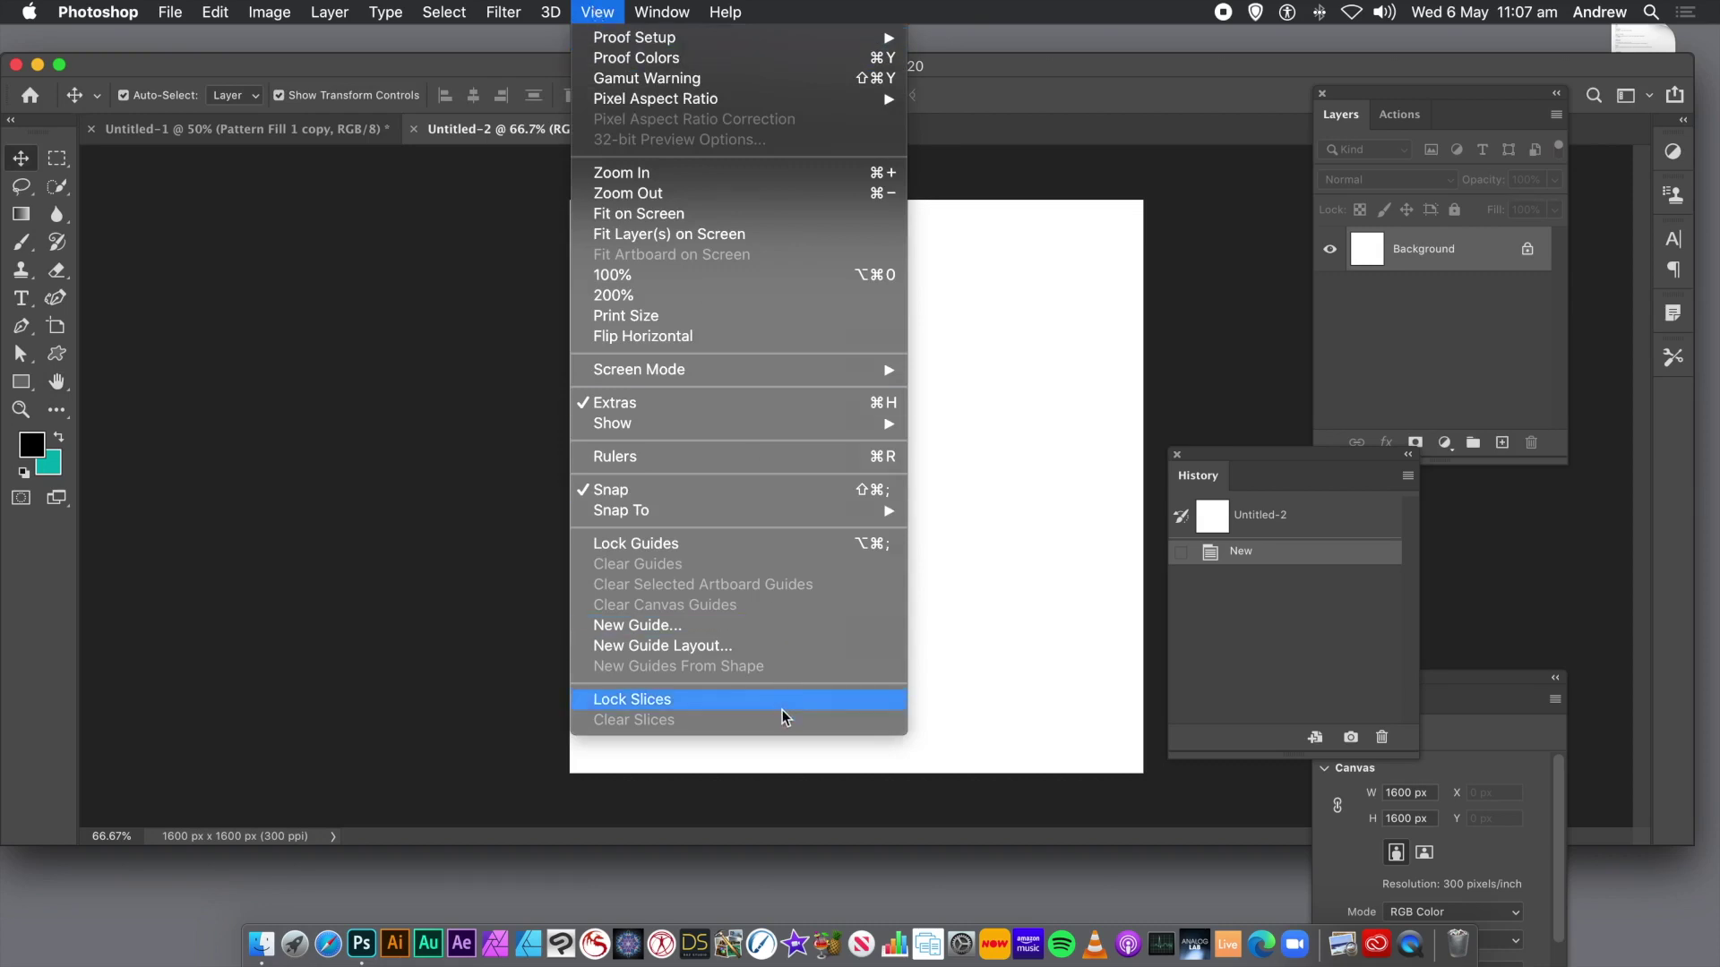
click(771, 647)
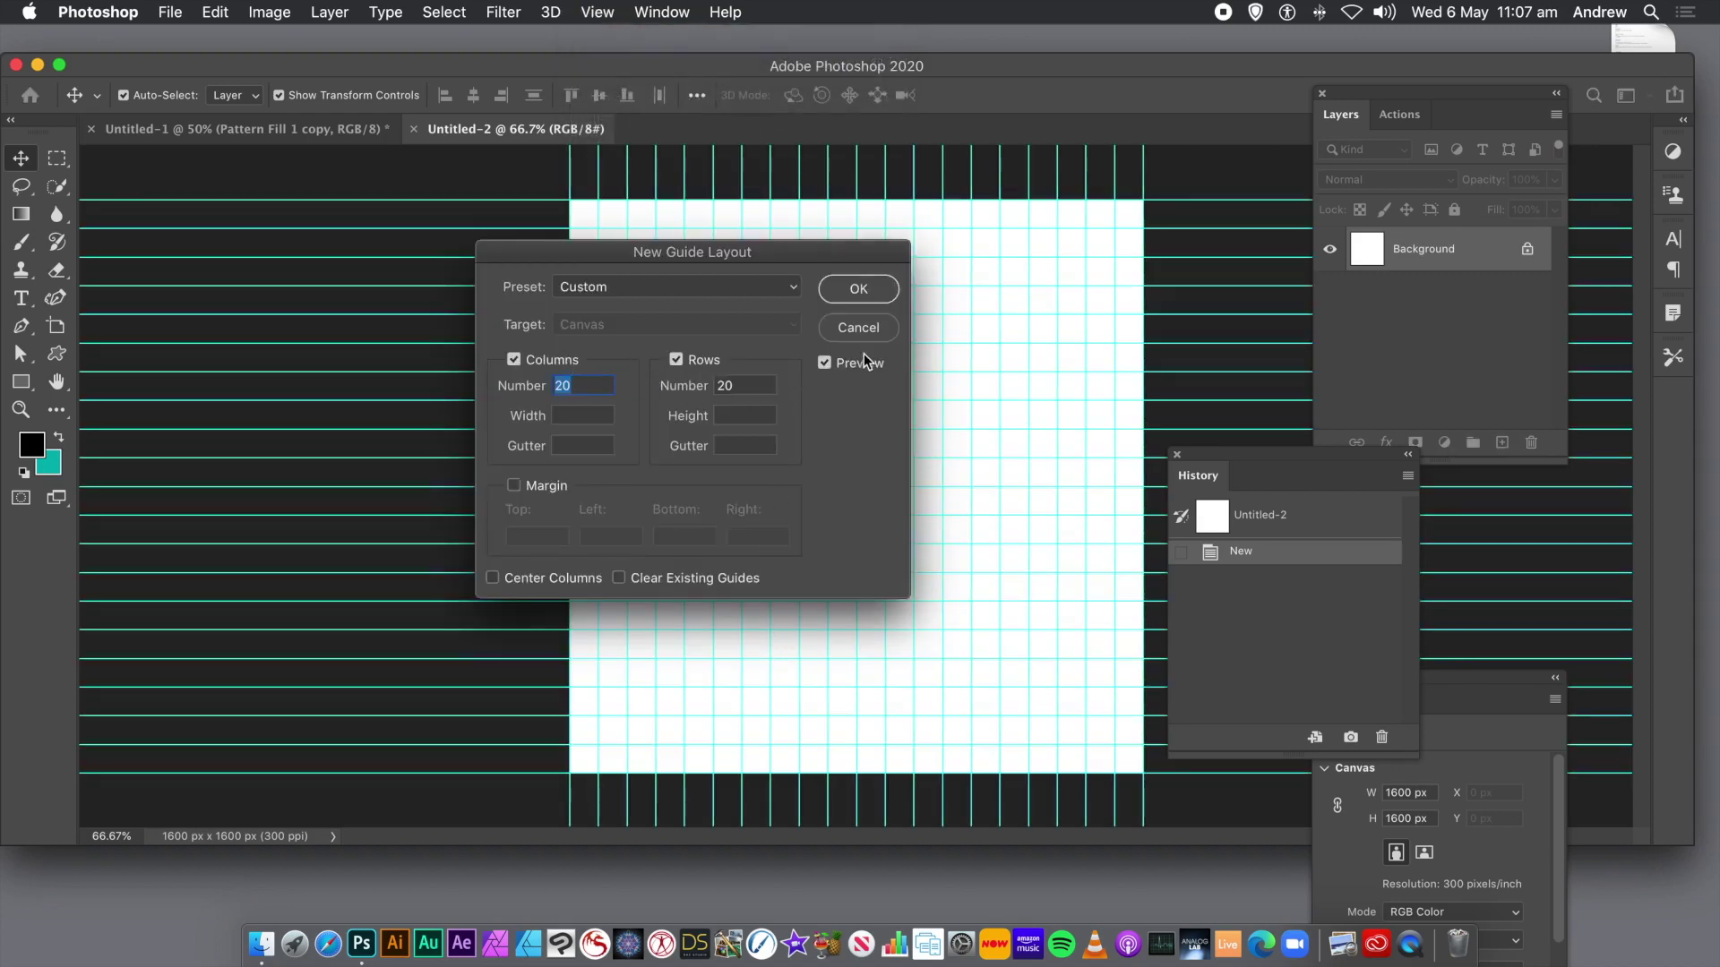
click(843, 292)
text(10)
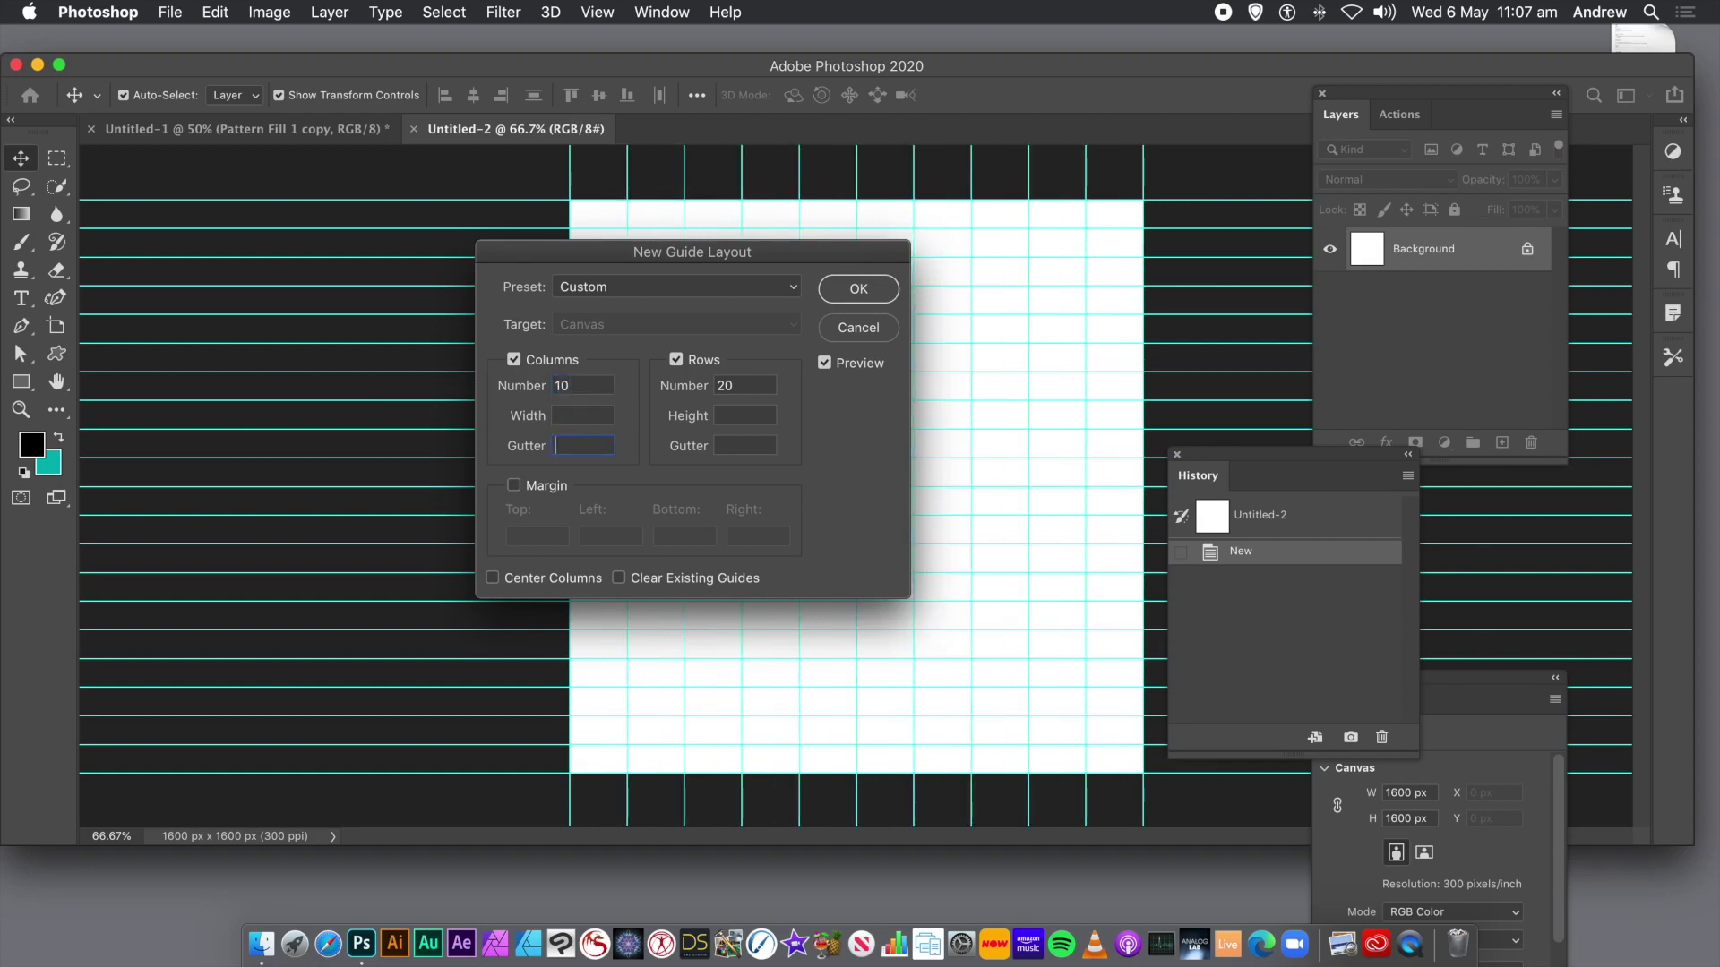
key(Tab)
text(10)
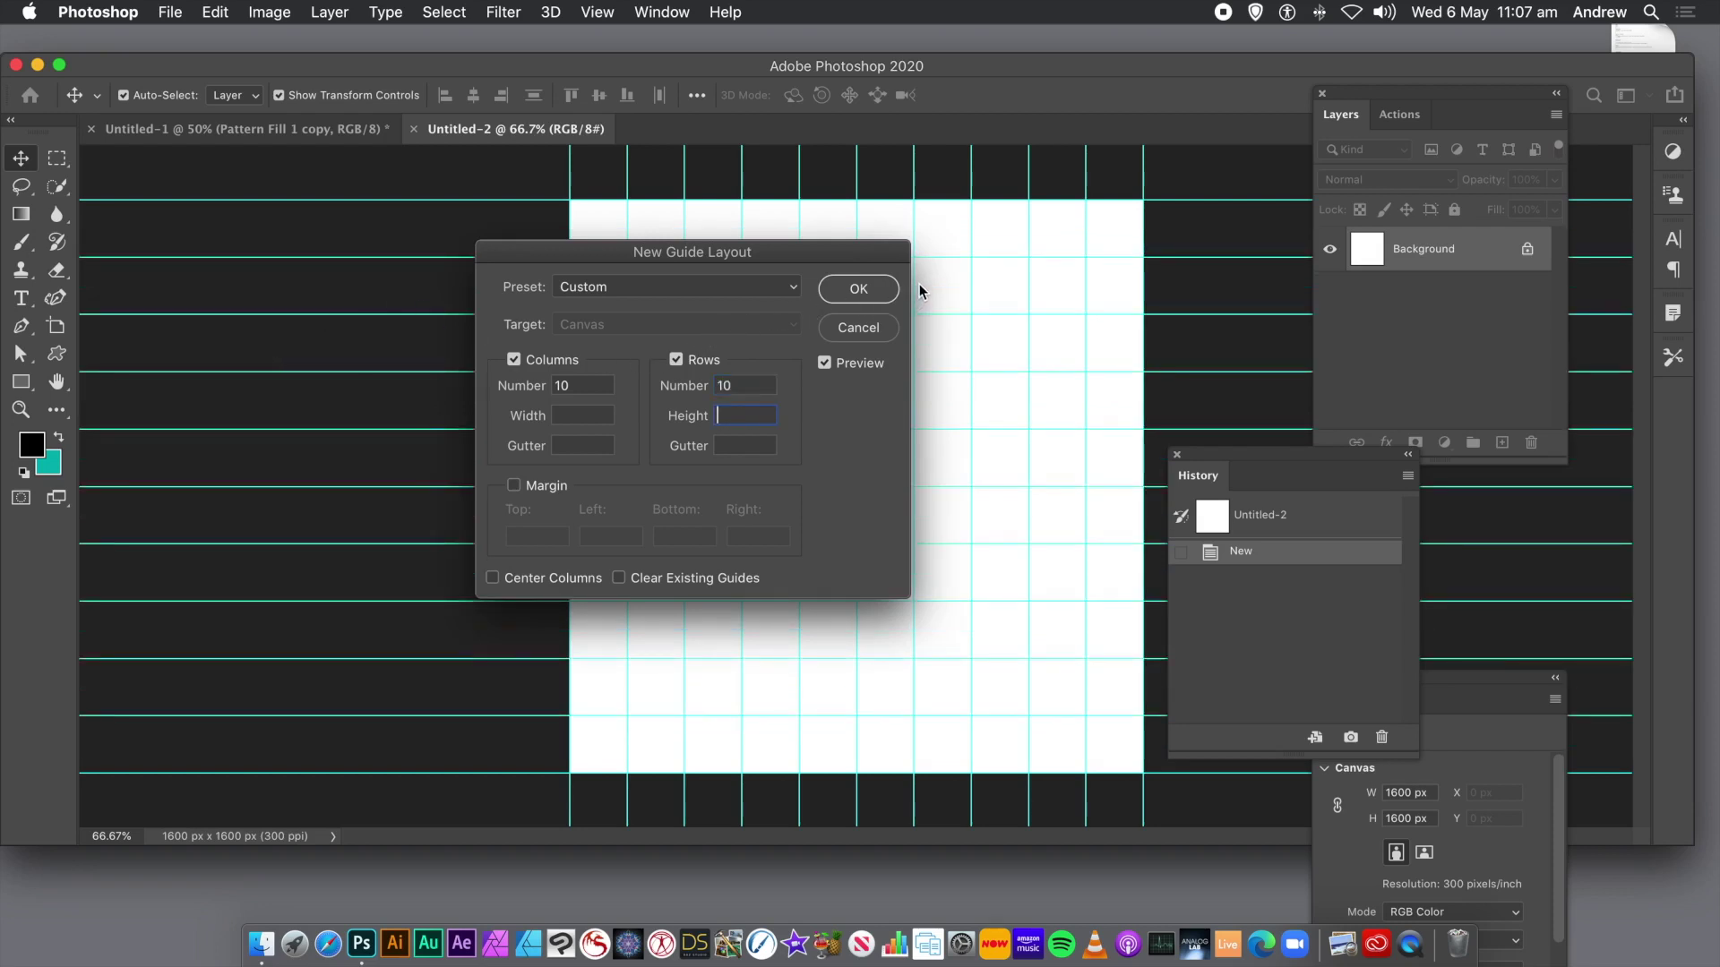
key(Return)
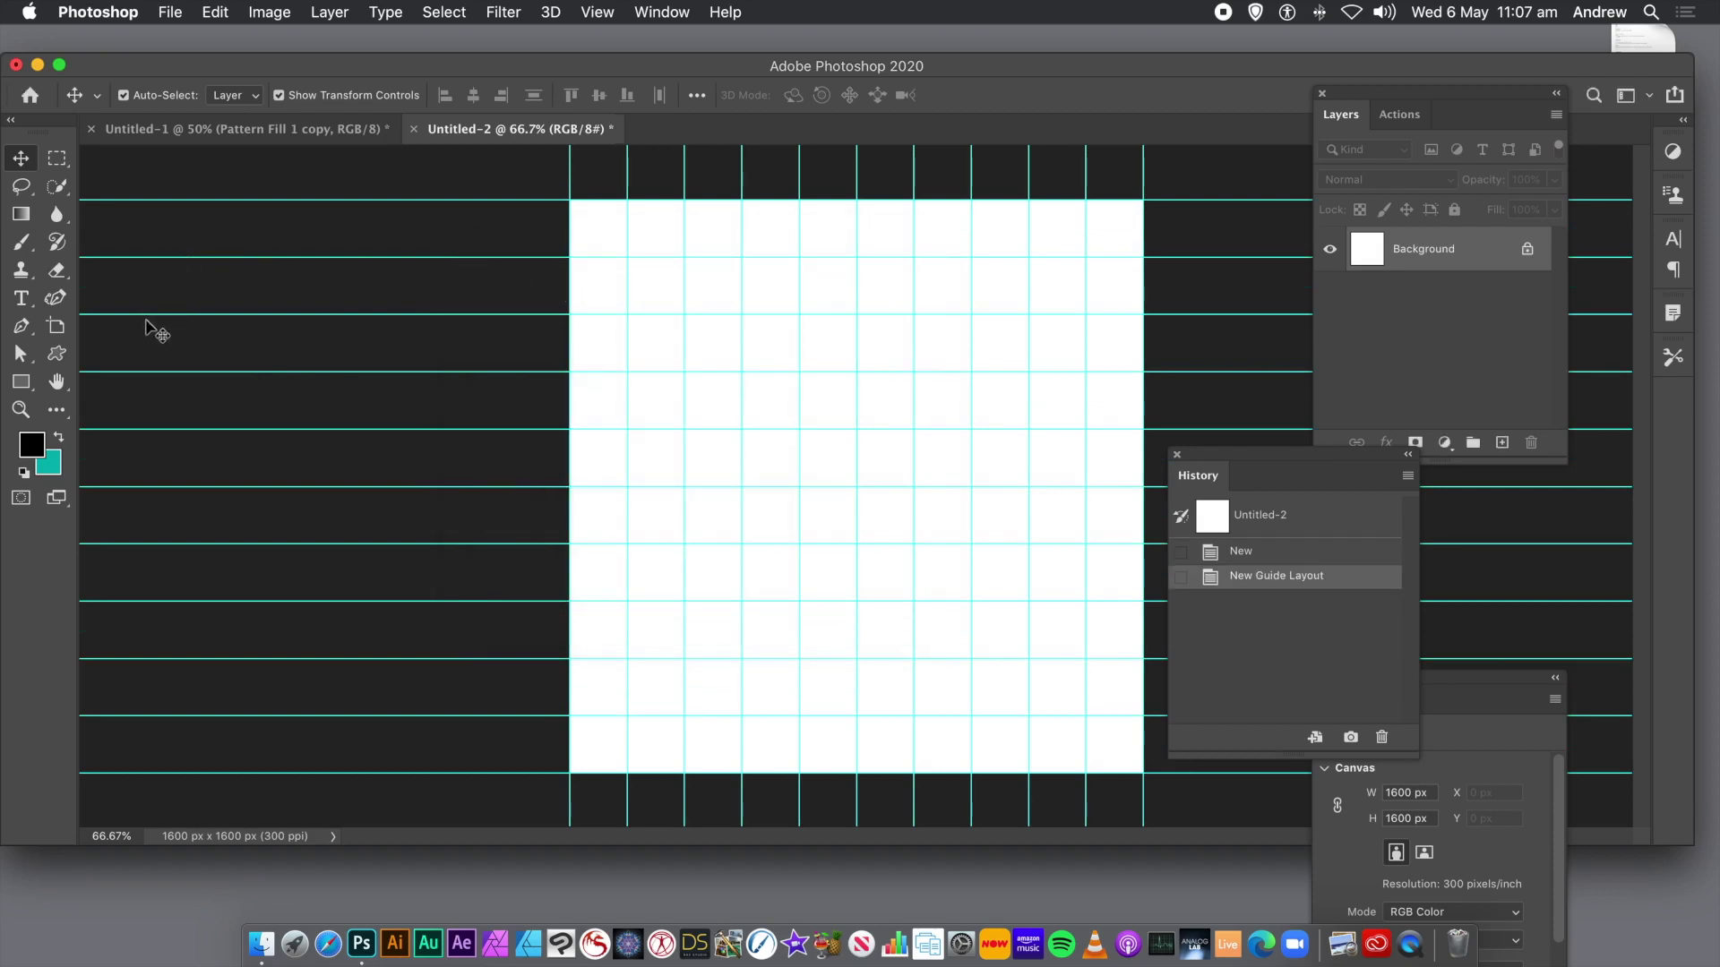
Set the Pen tool to Shape mode with a grey fill from the swatches.
click(20, 333)
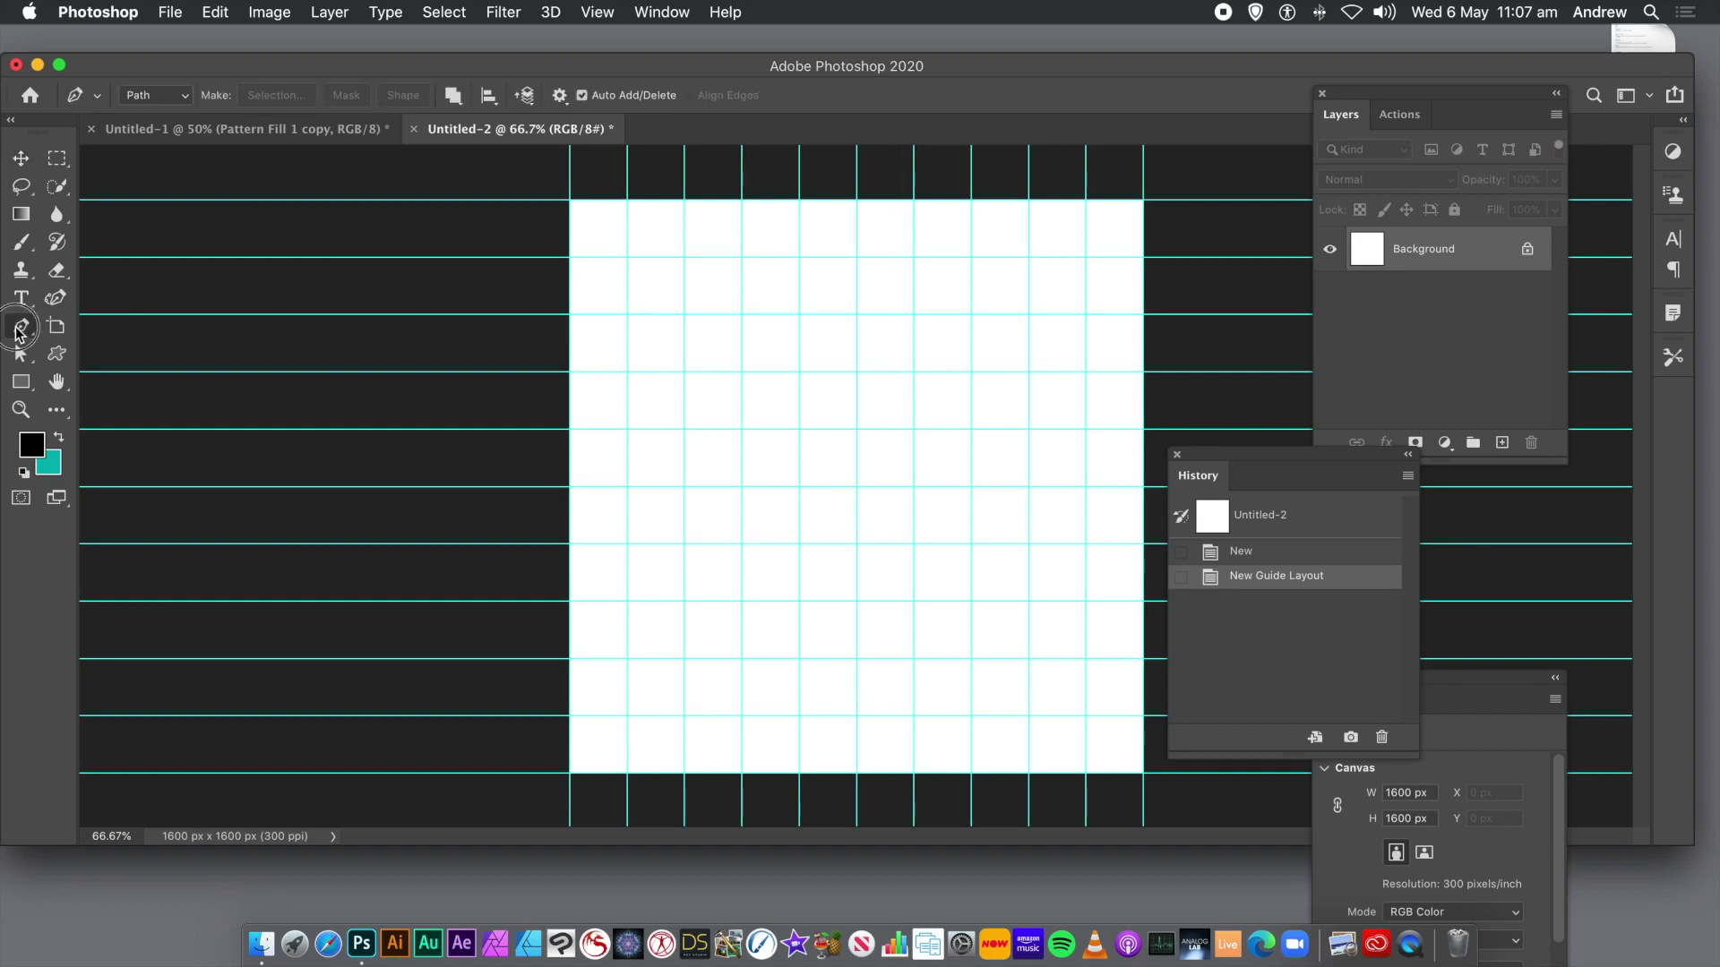
click(104, 325)
click(172, 95)
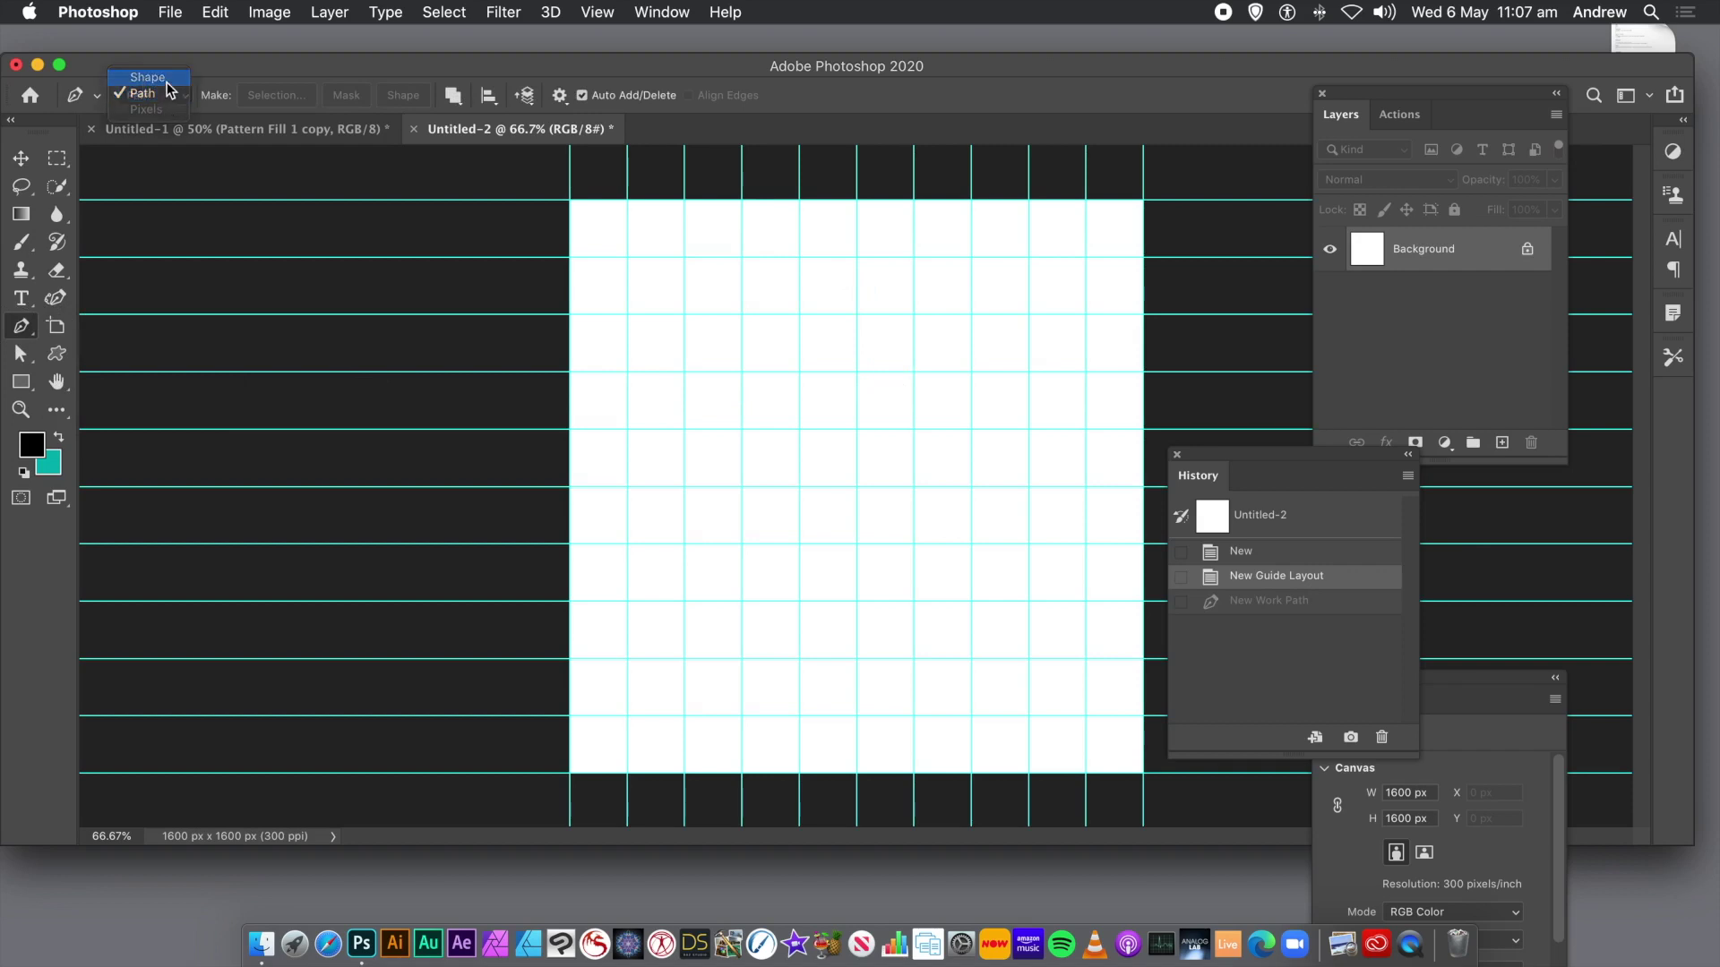
click(148, 77)
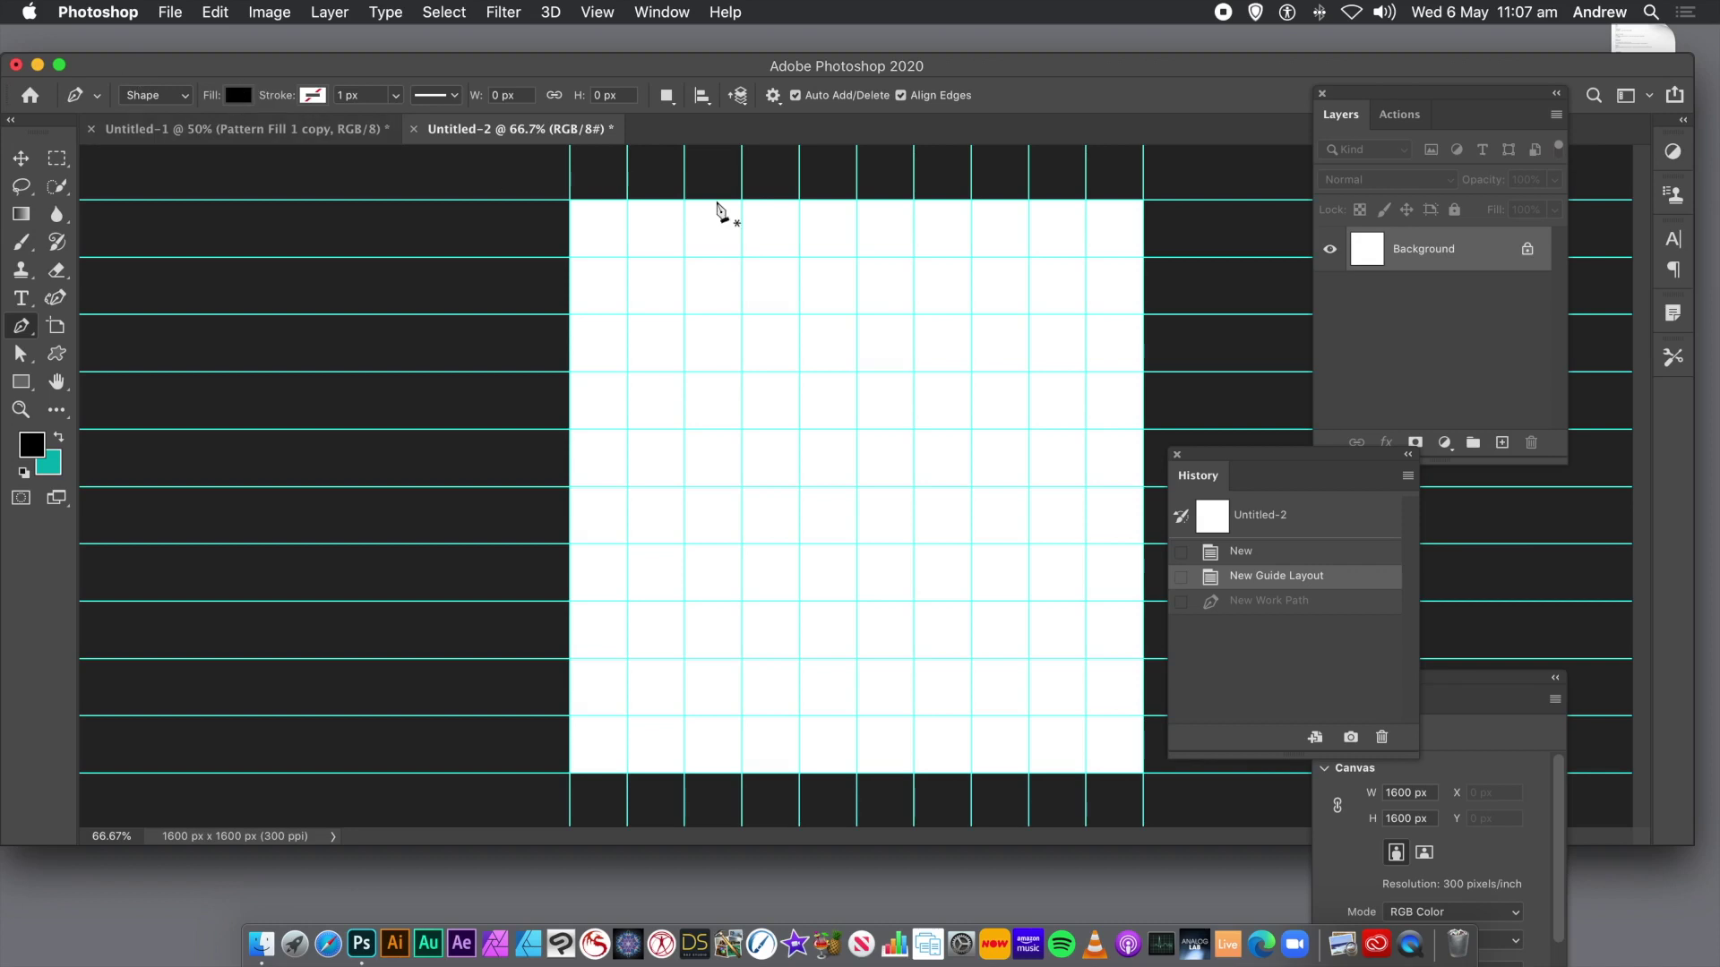
click(238, 95)
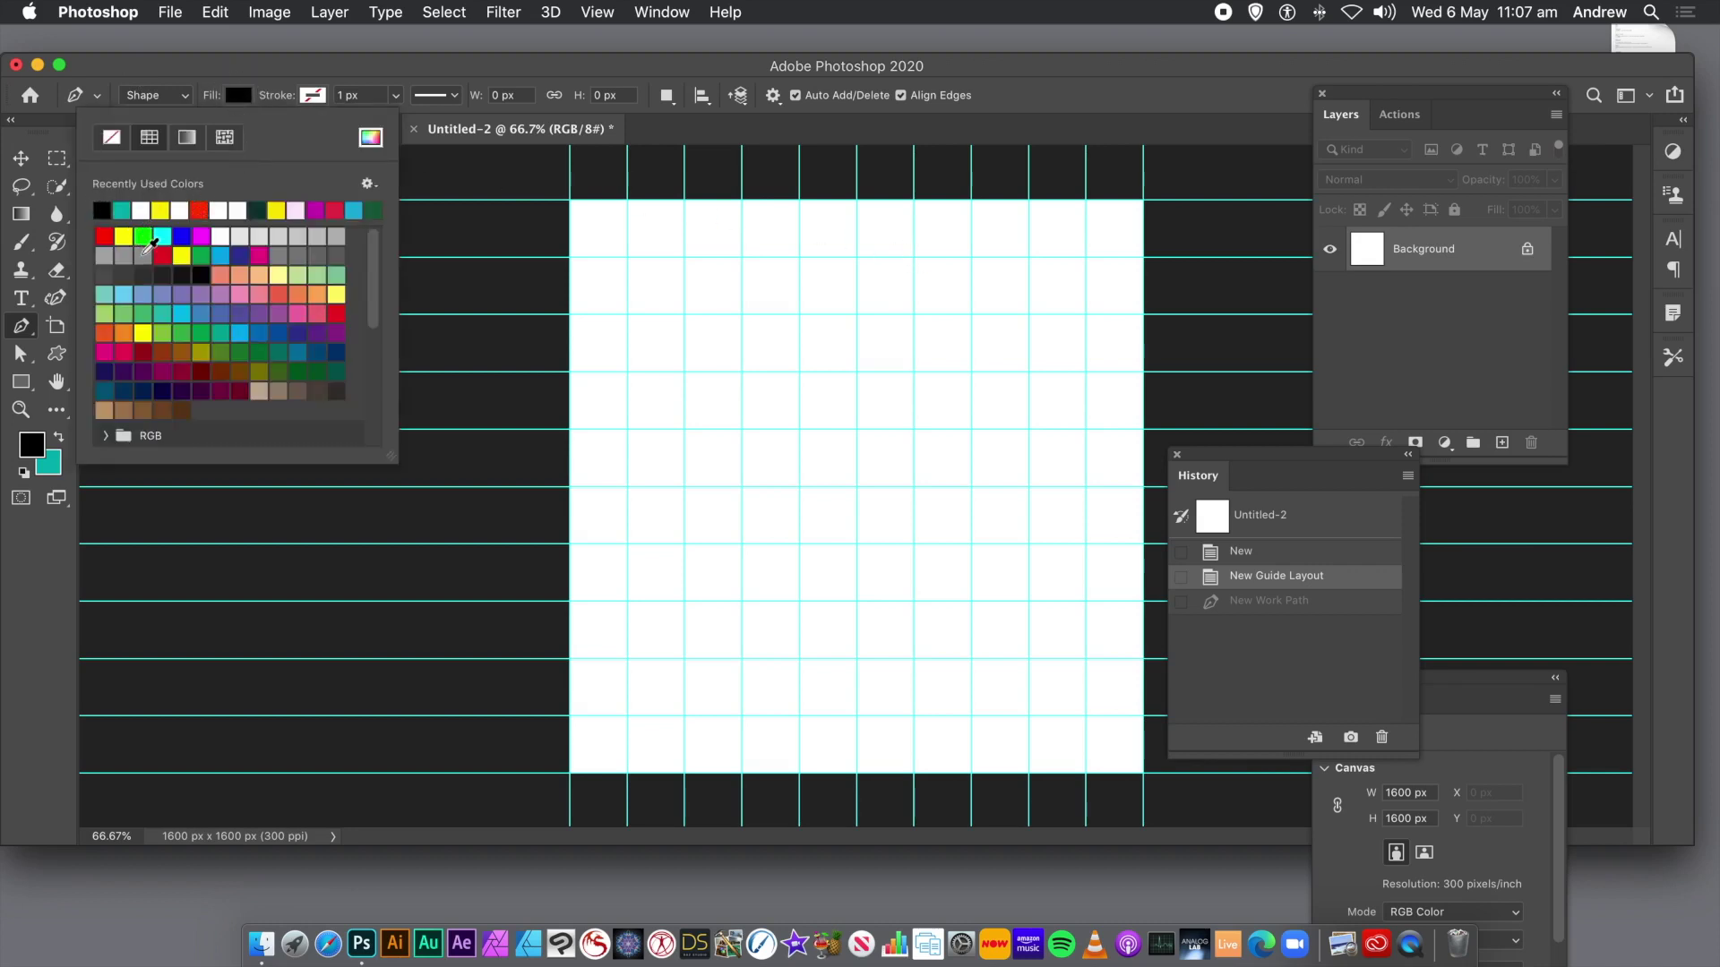
click(143, 256)
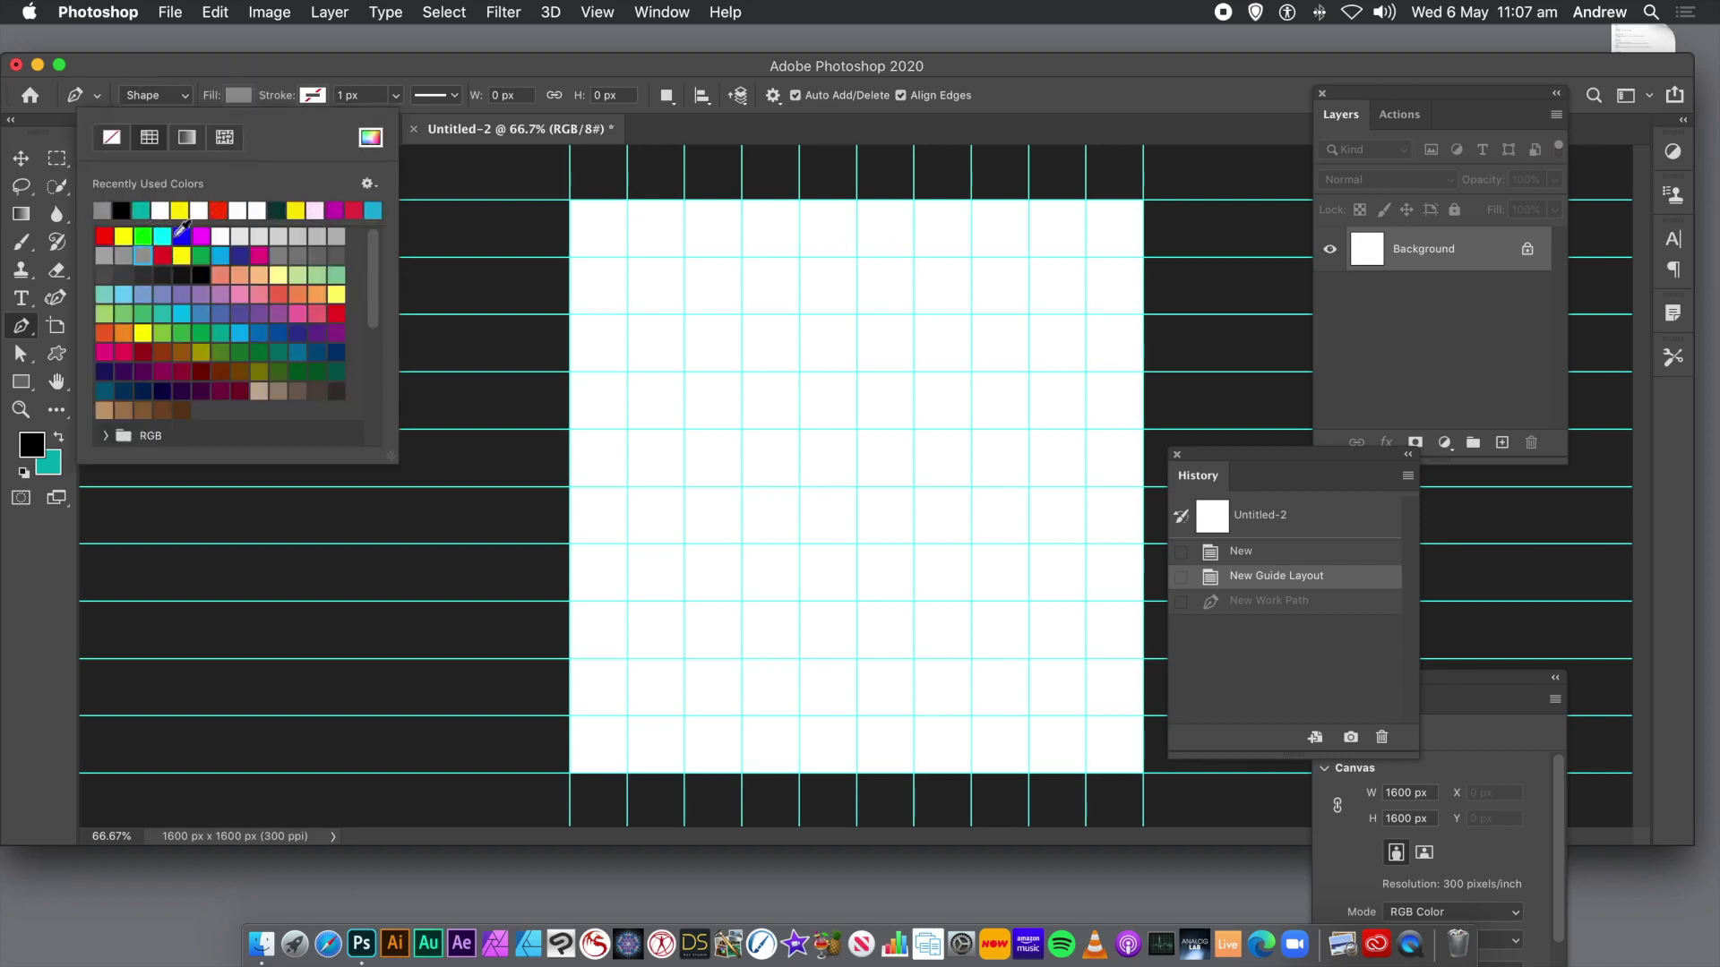
click(313, 70)
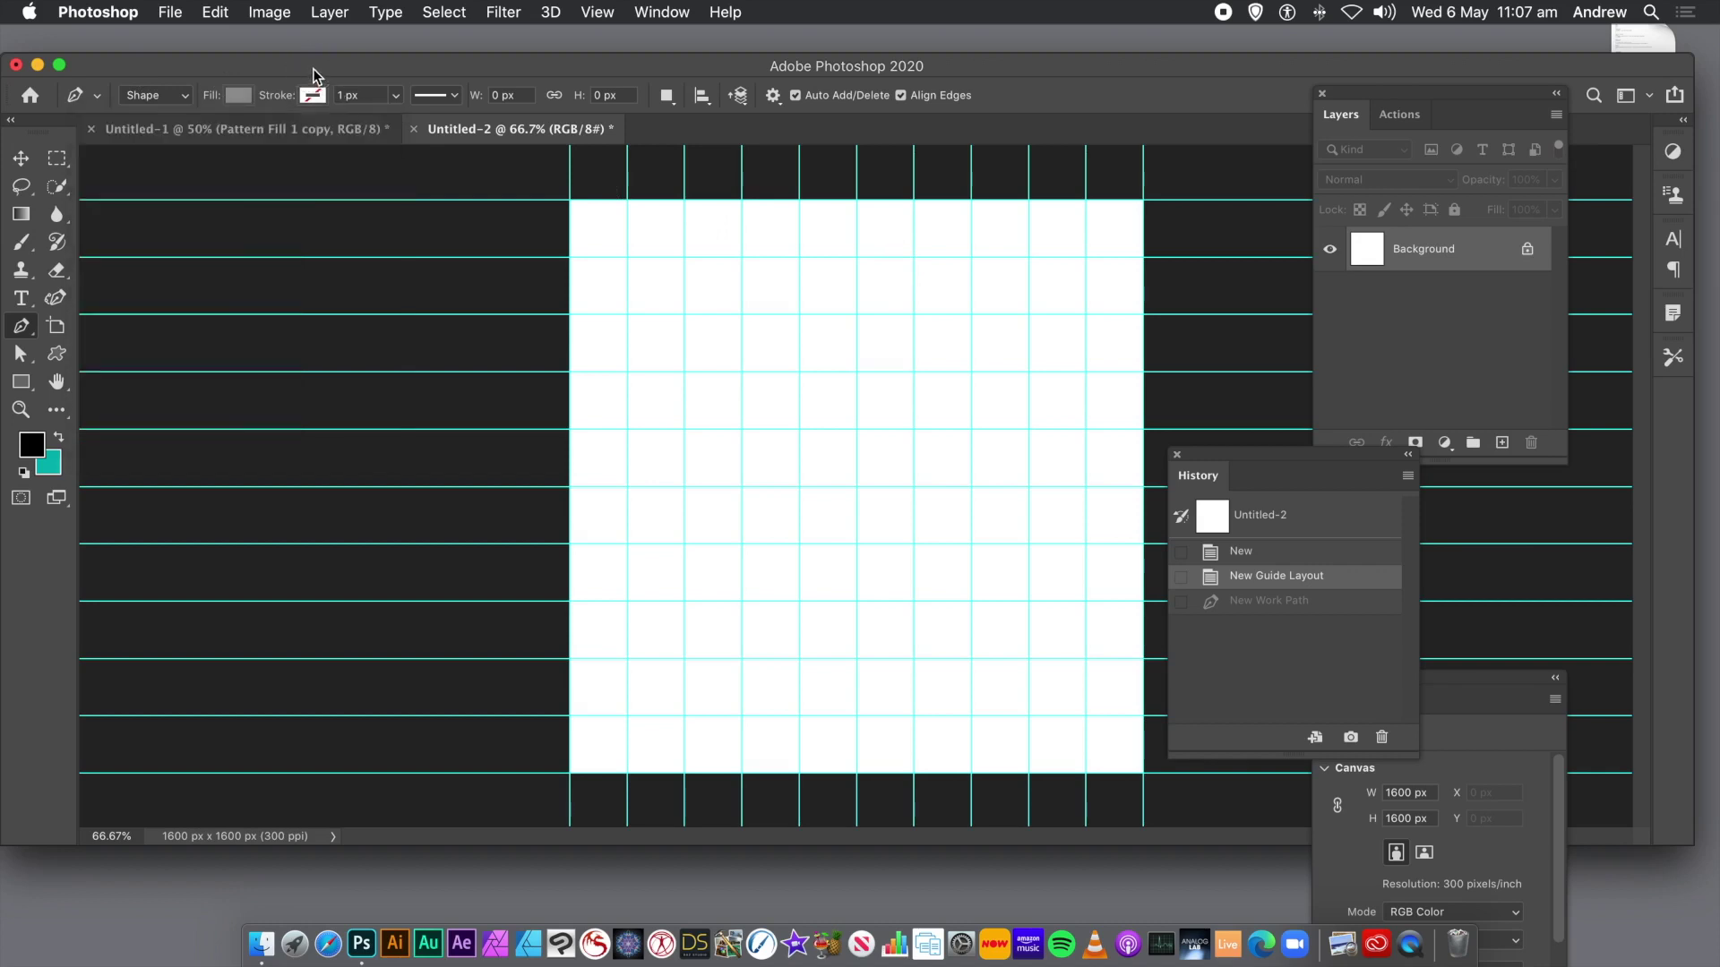
Draw a closed 640 × 1280 px grey diamond through the top, left, bottom and right guide intersections.
click(856, 258)
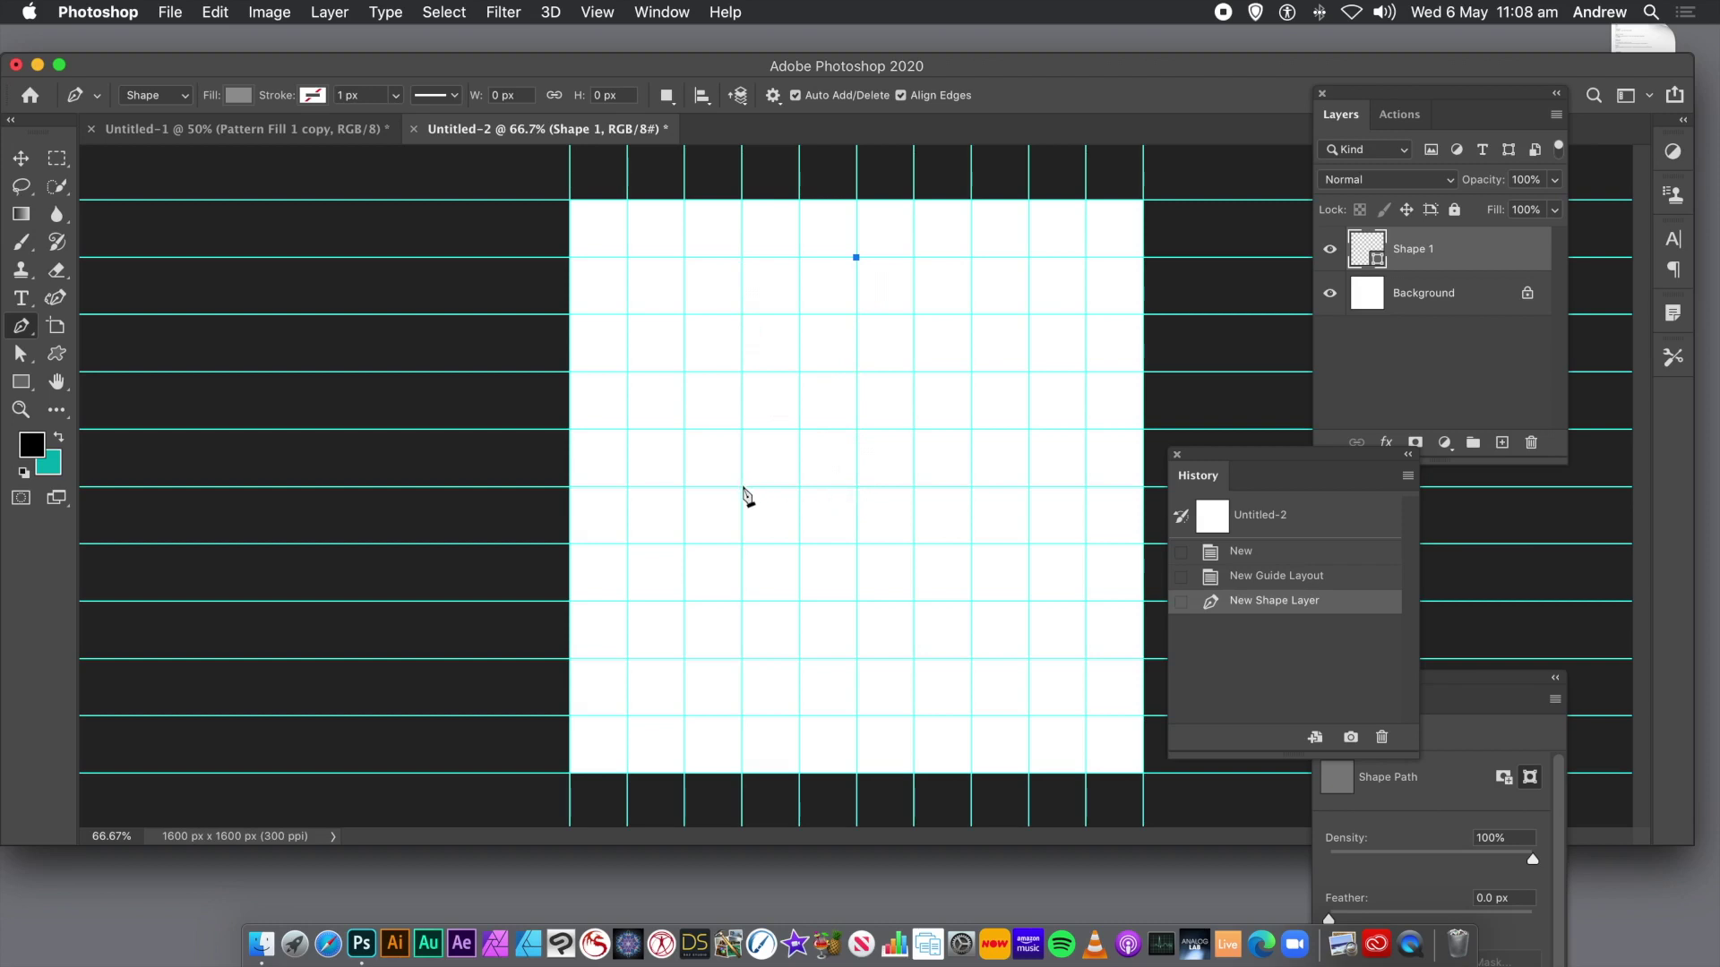
click(743, 488)
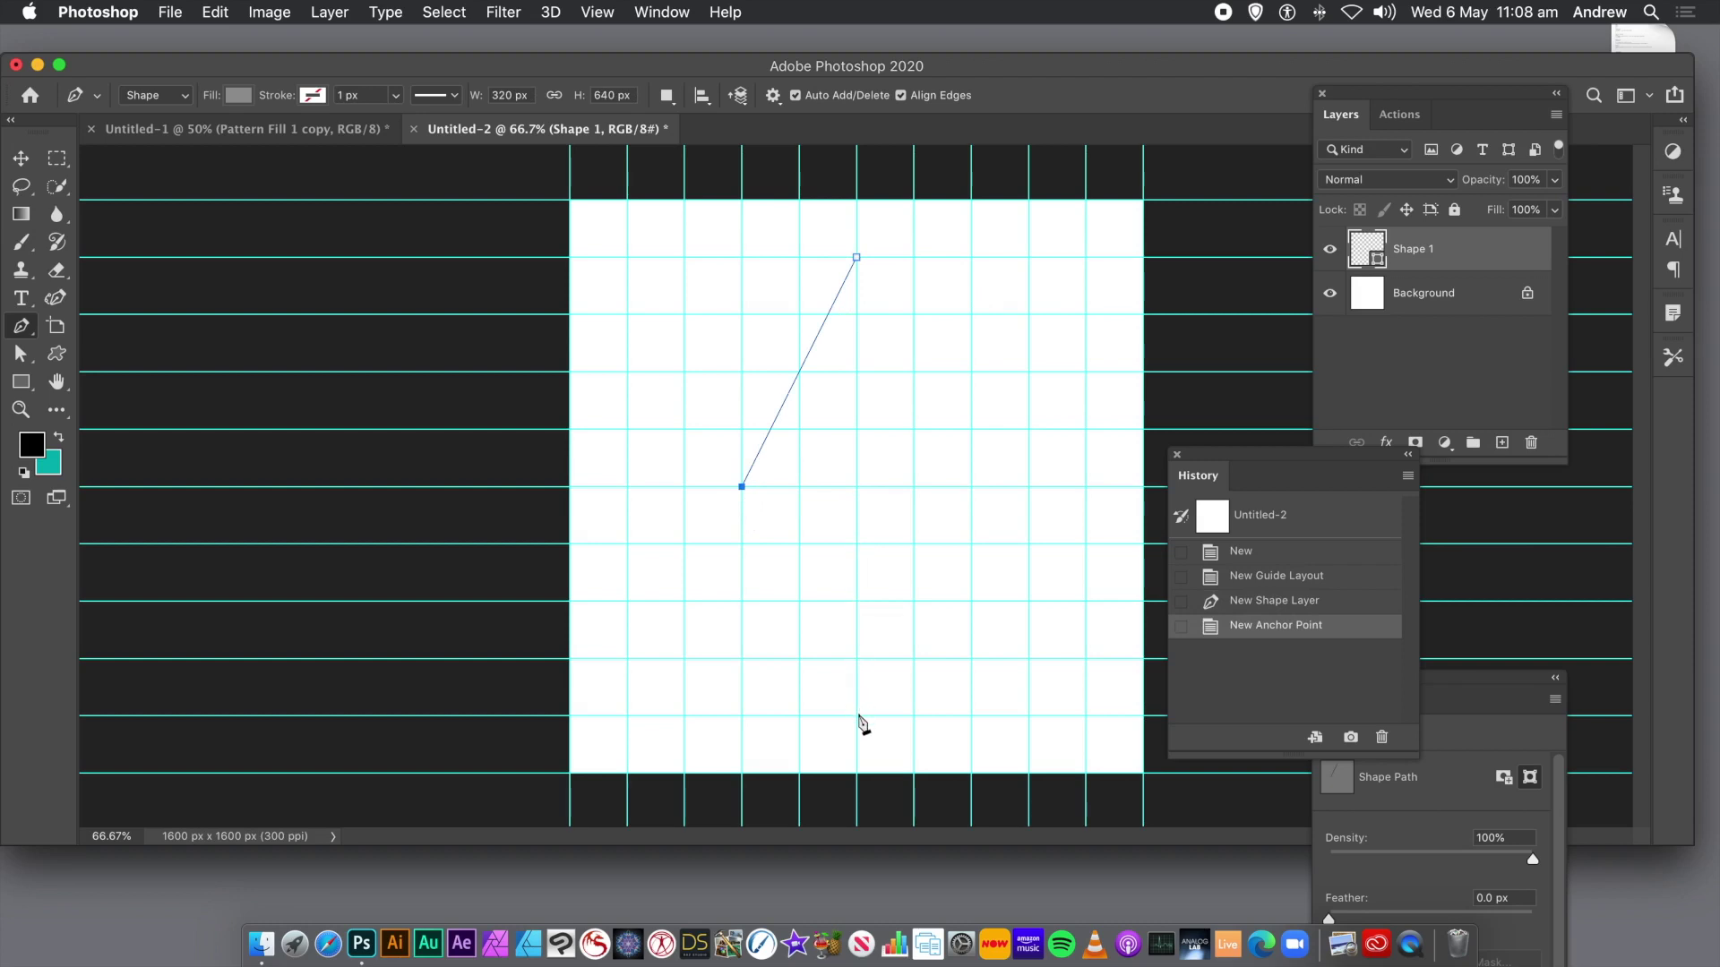
click(857, 716)
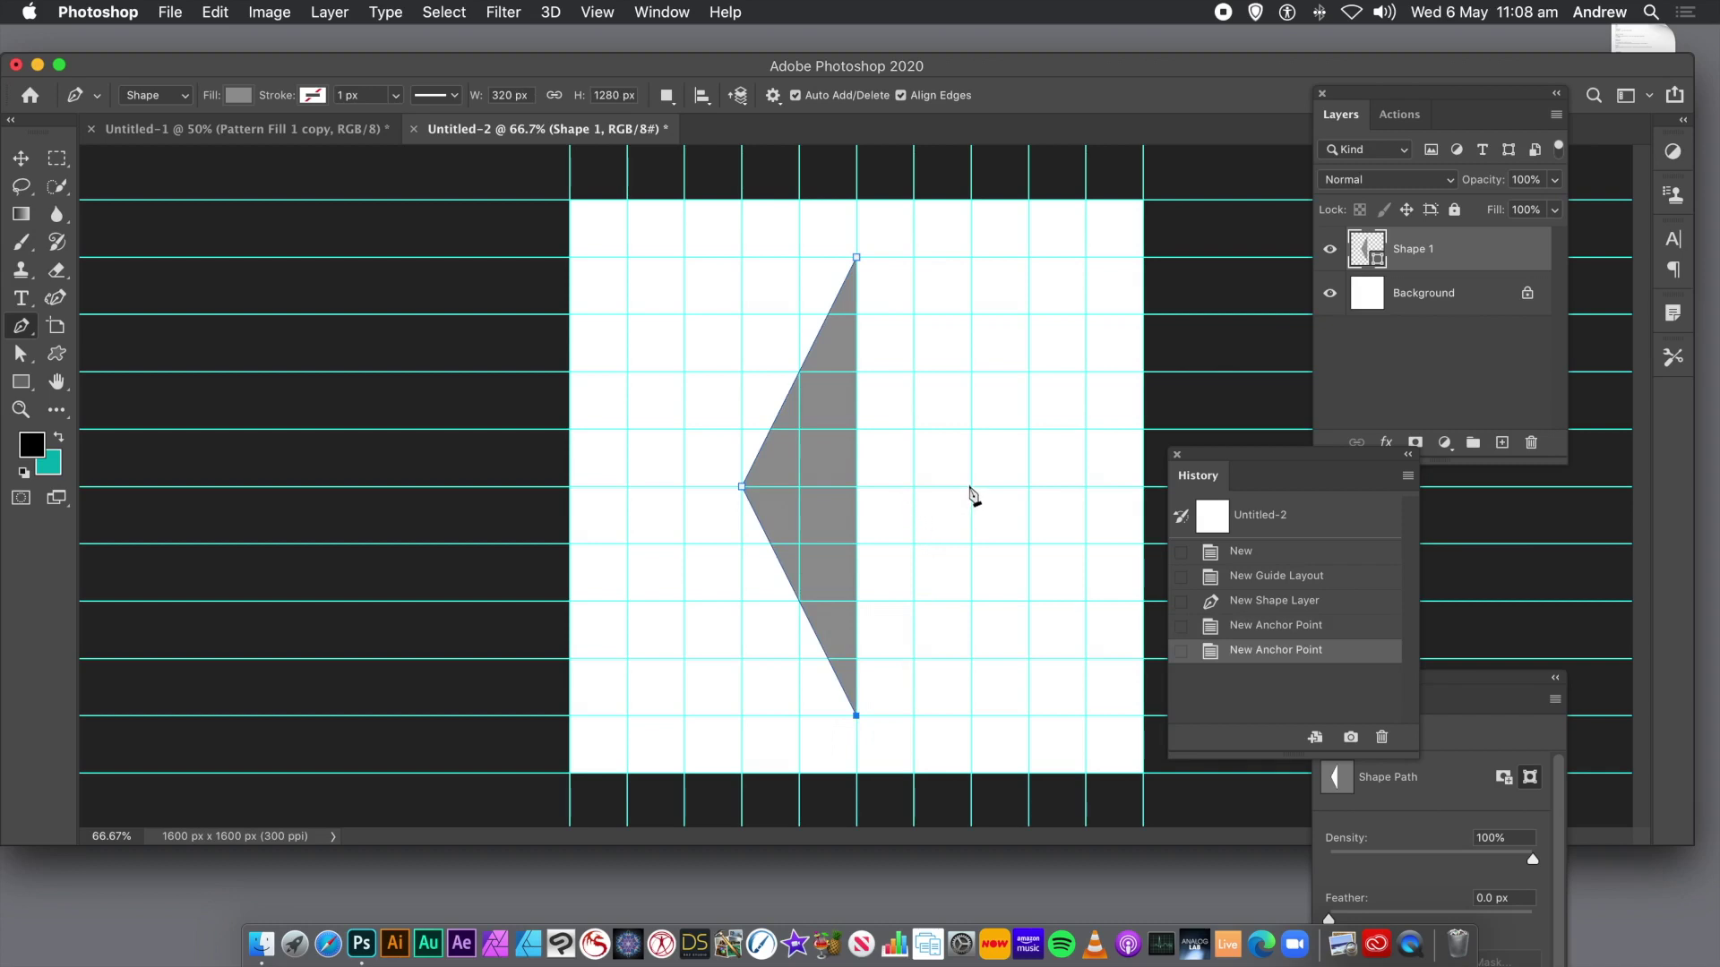
click(971, 486)
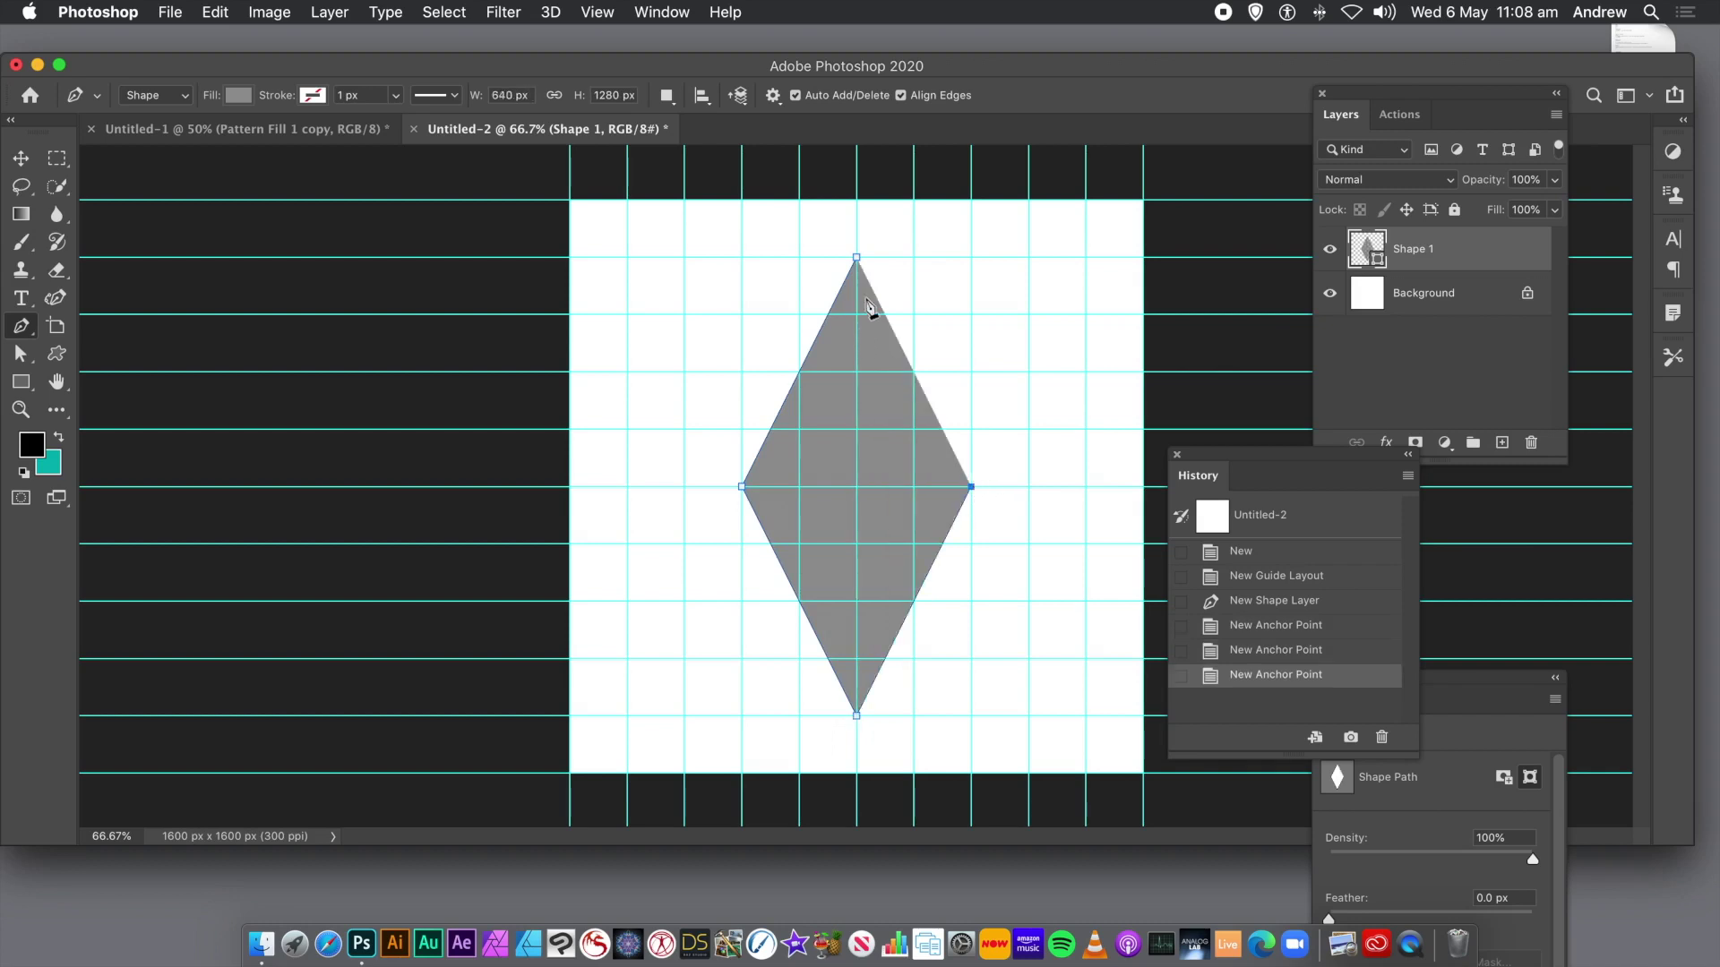
click(856, 259)
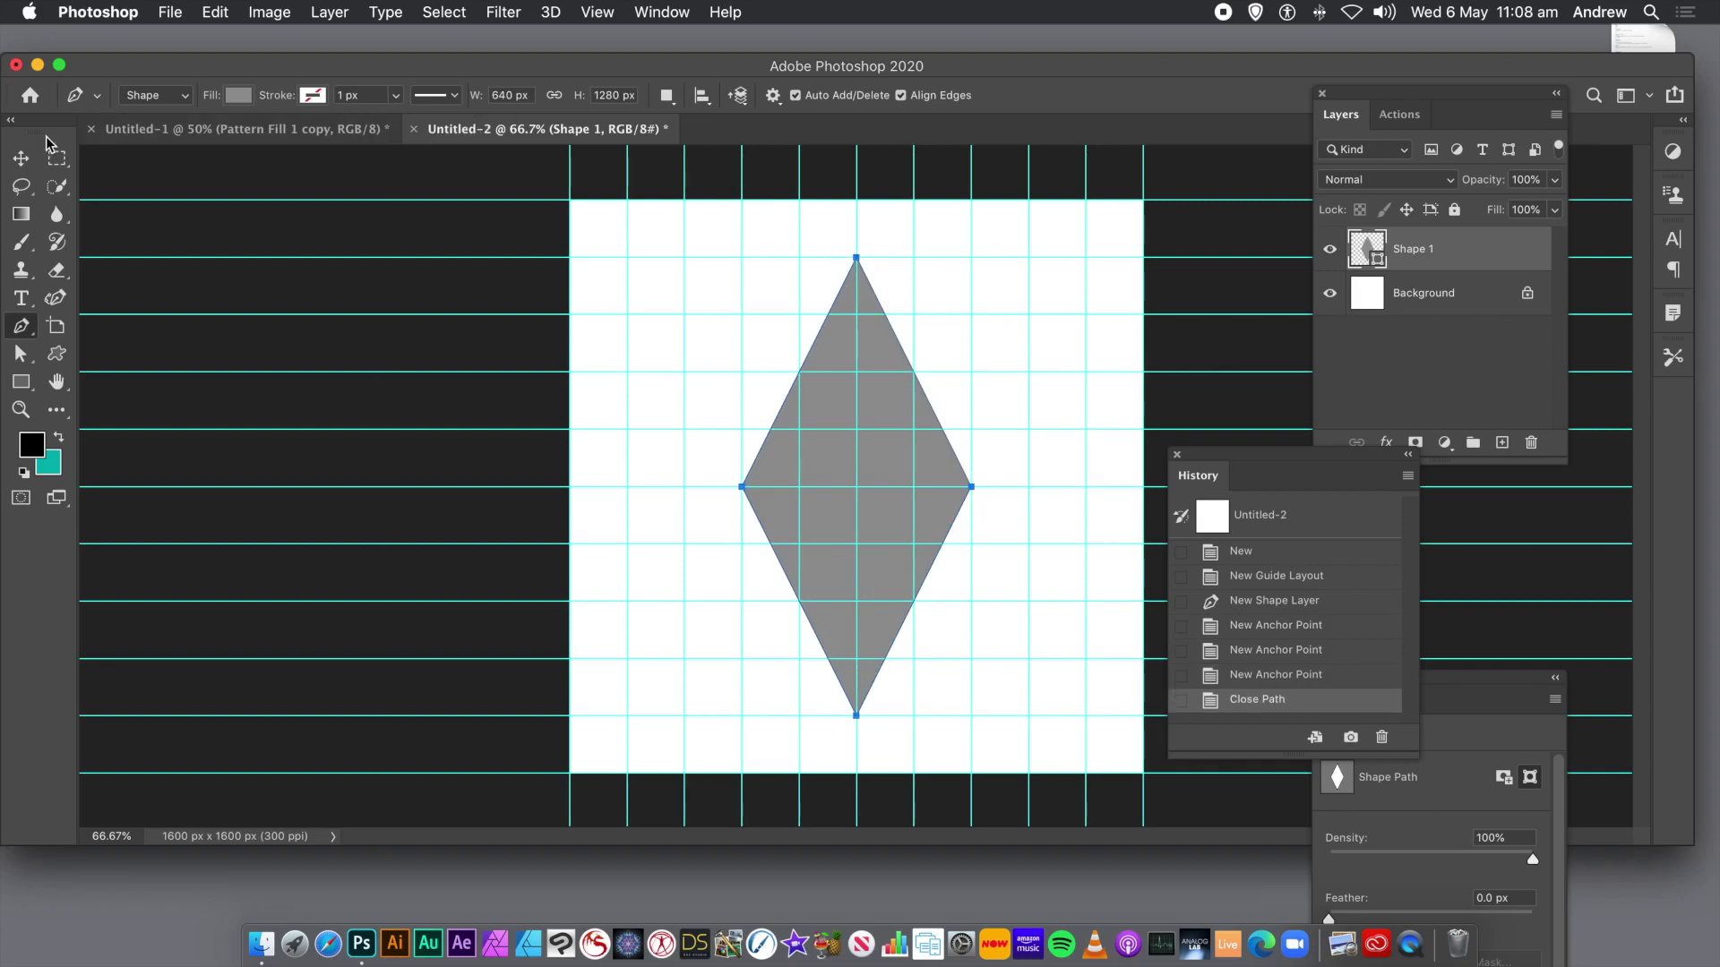
click(21, 157)
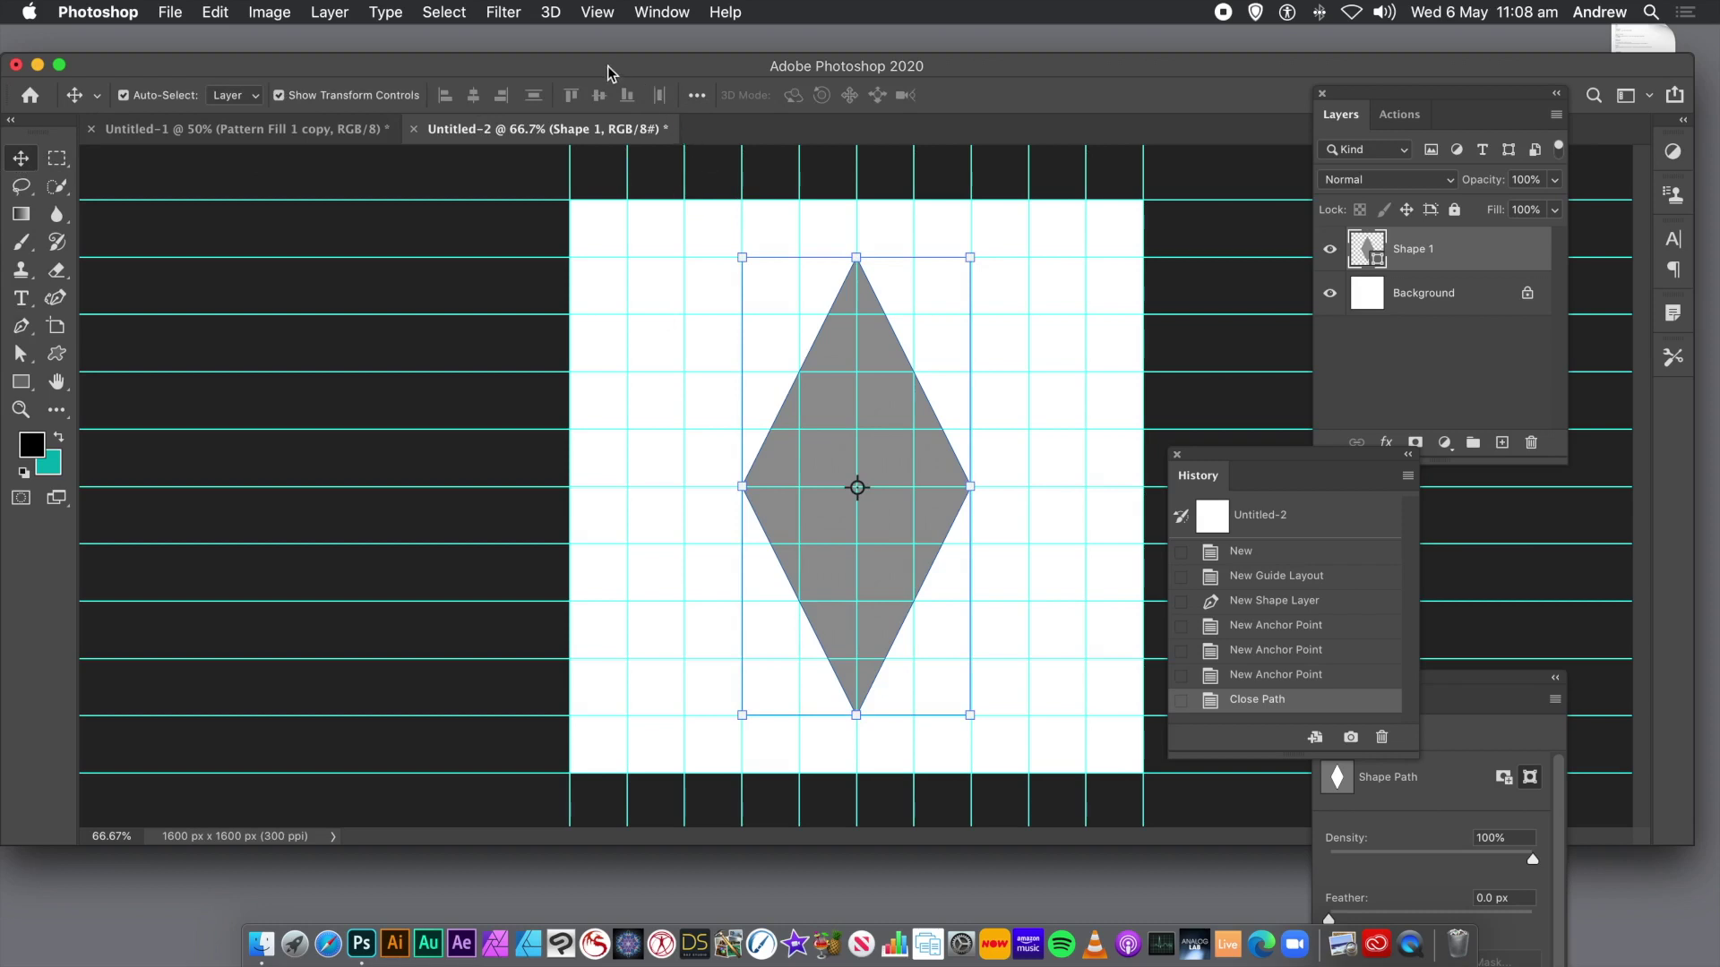
Clear the 10 × 10 guide grid and add New Guides From Shape around the diamond.
click(598, 12)
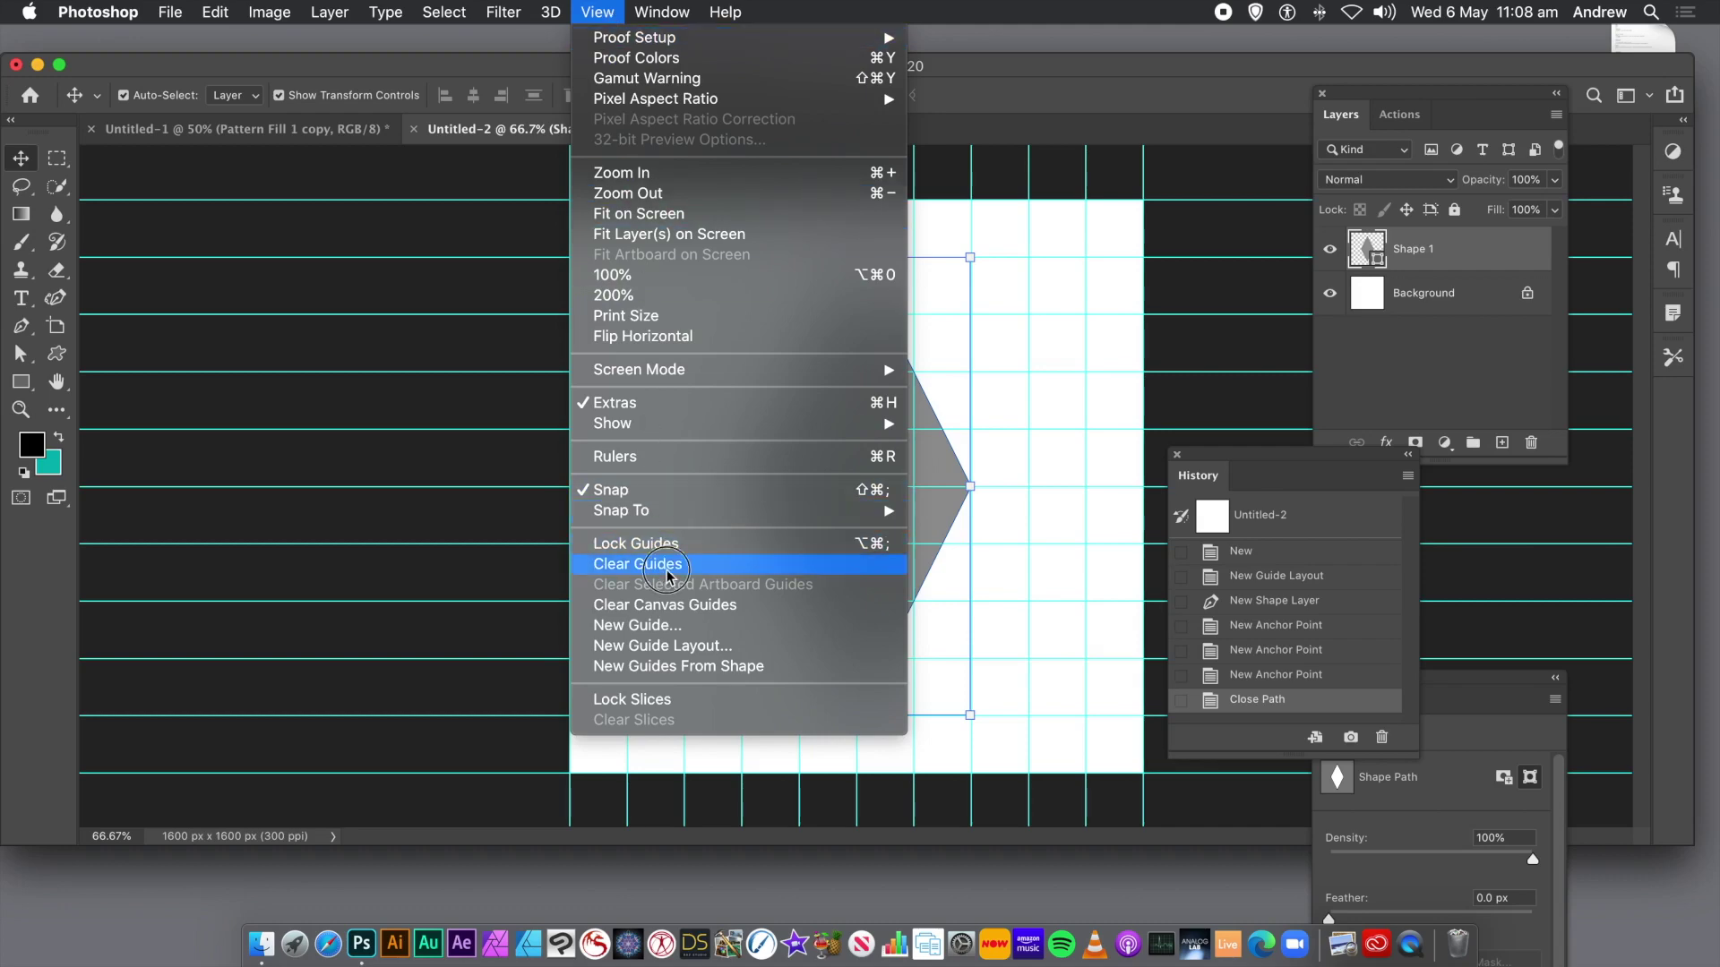
click(667, 564)
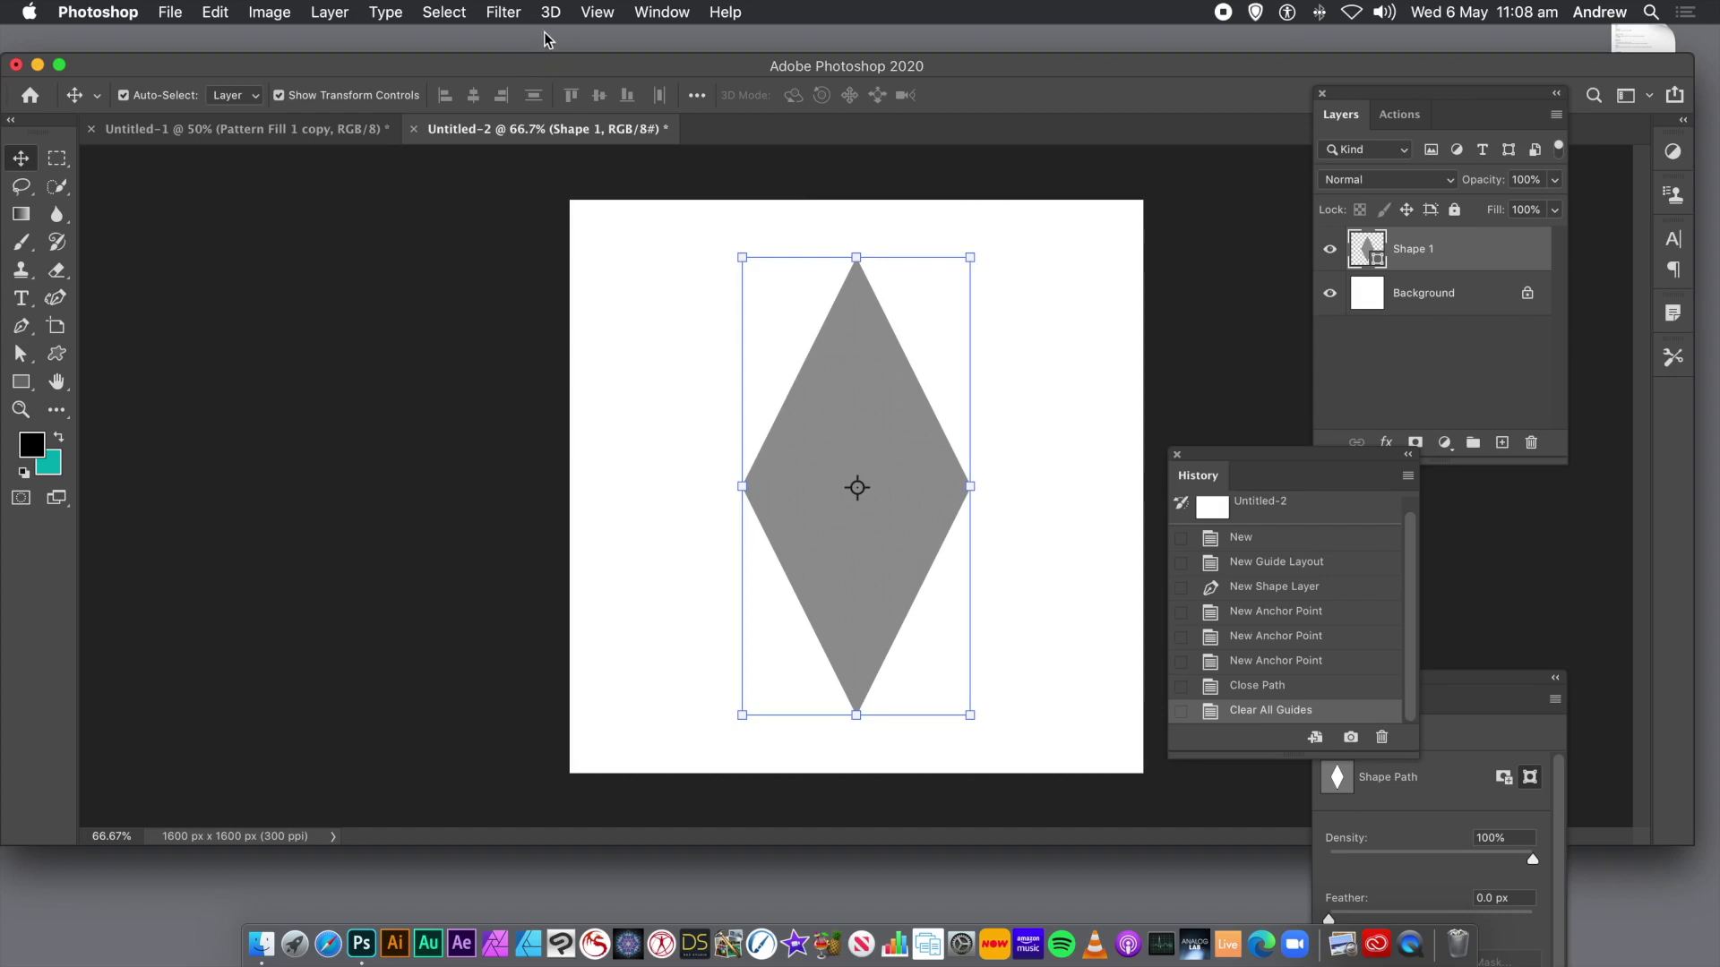
click(593, 12)
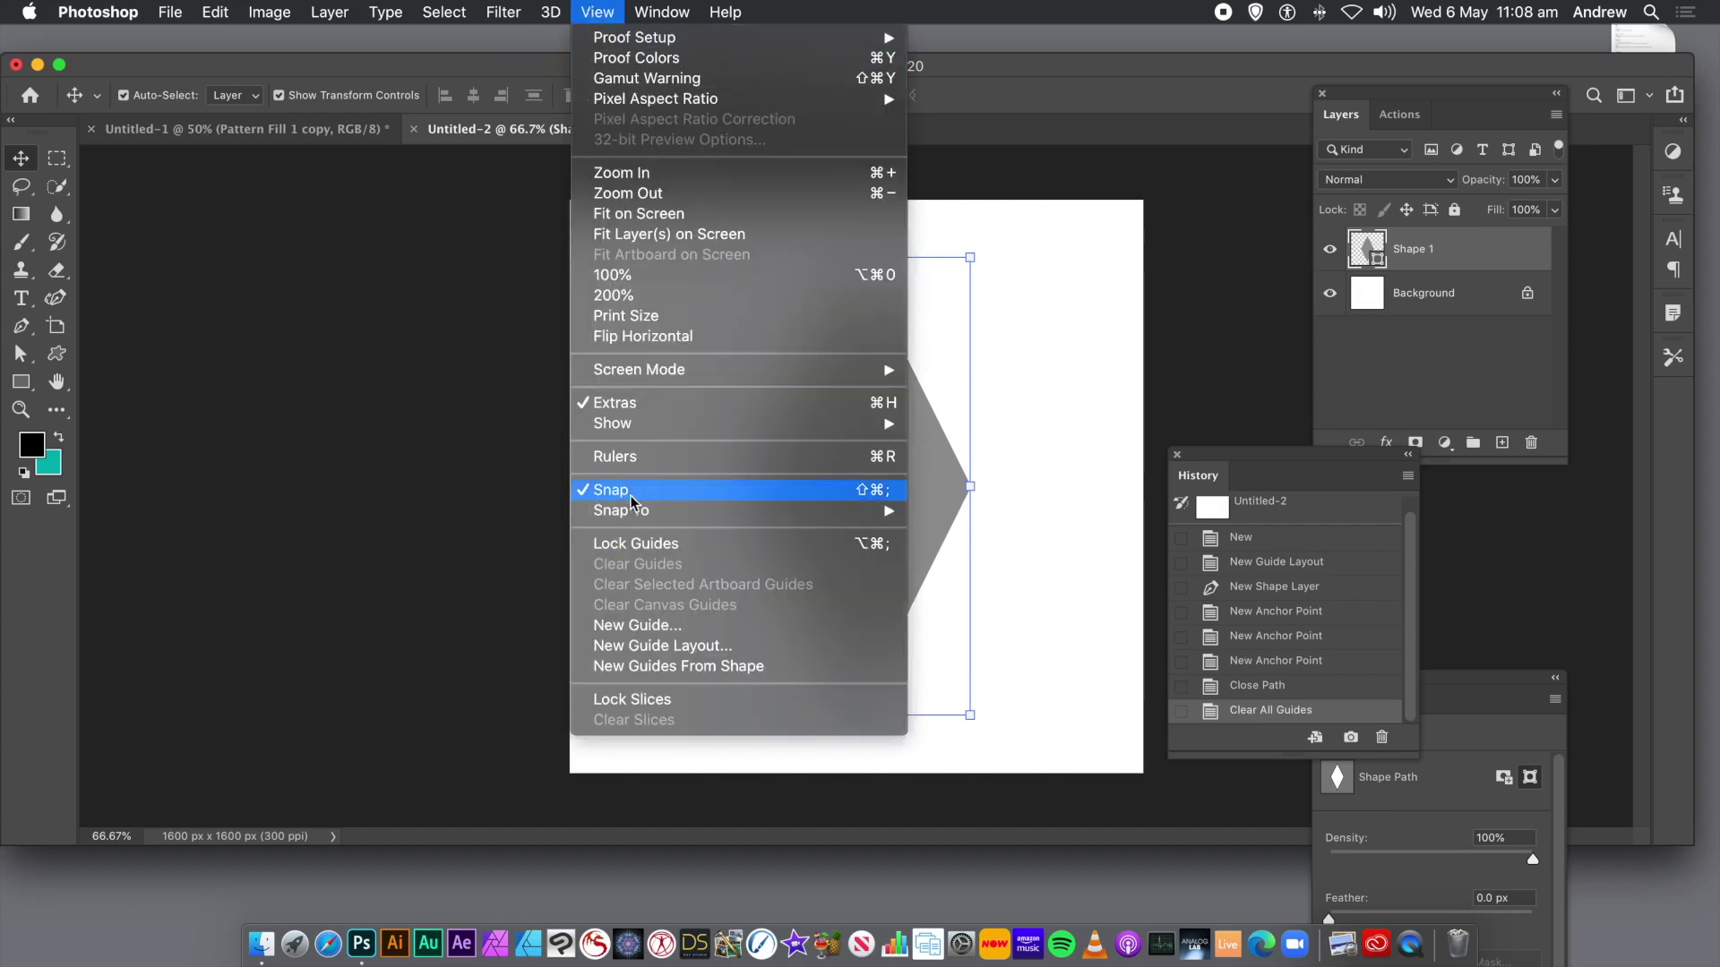
mouse_move(634, 515)
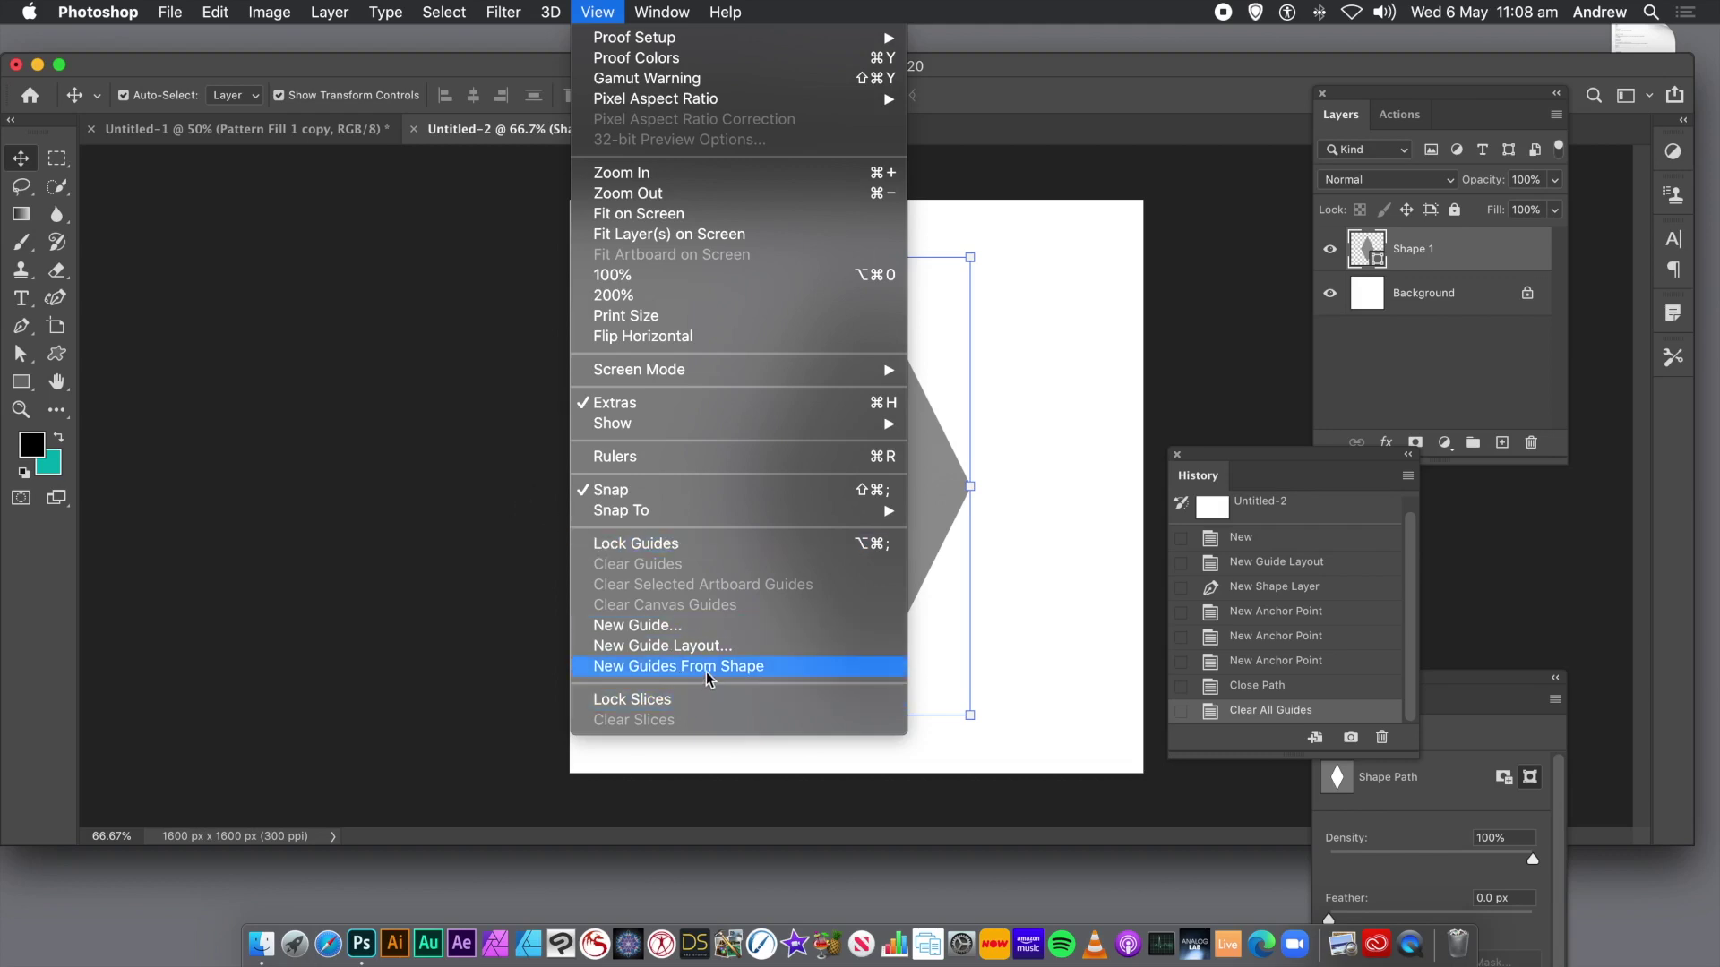
click(708, 671)
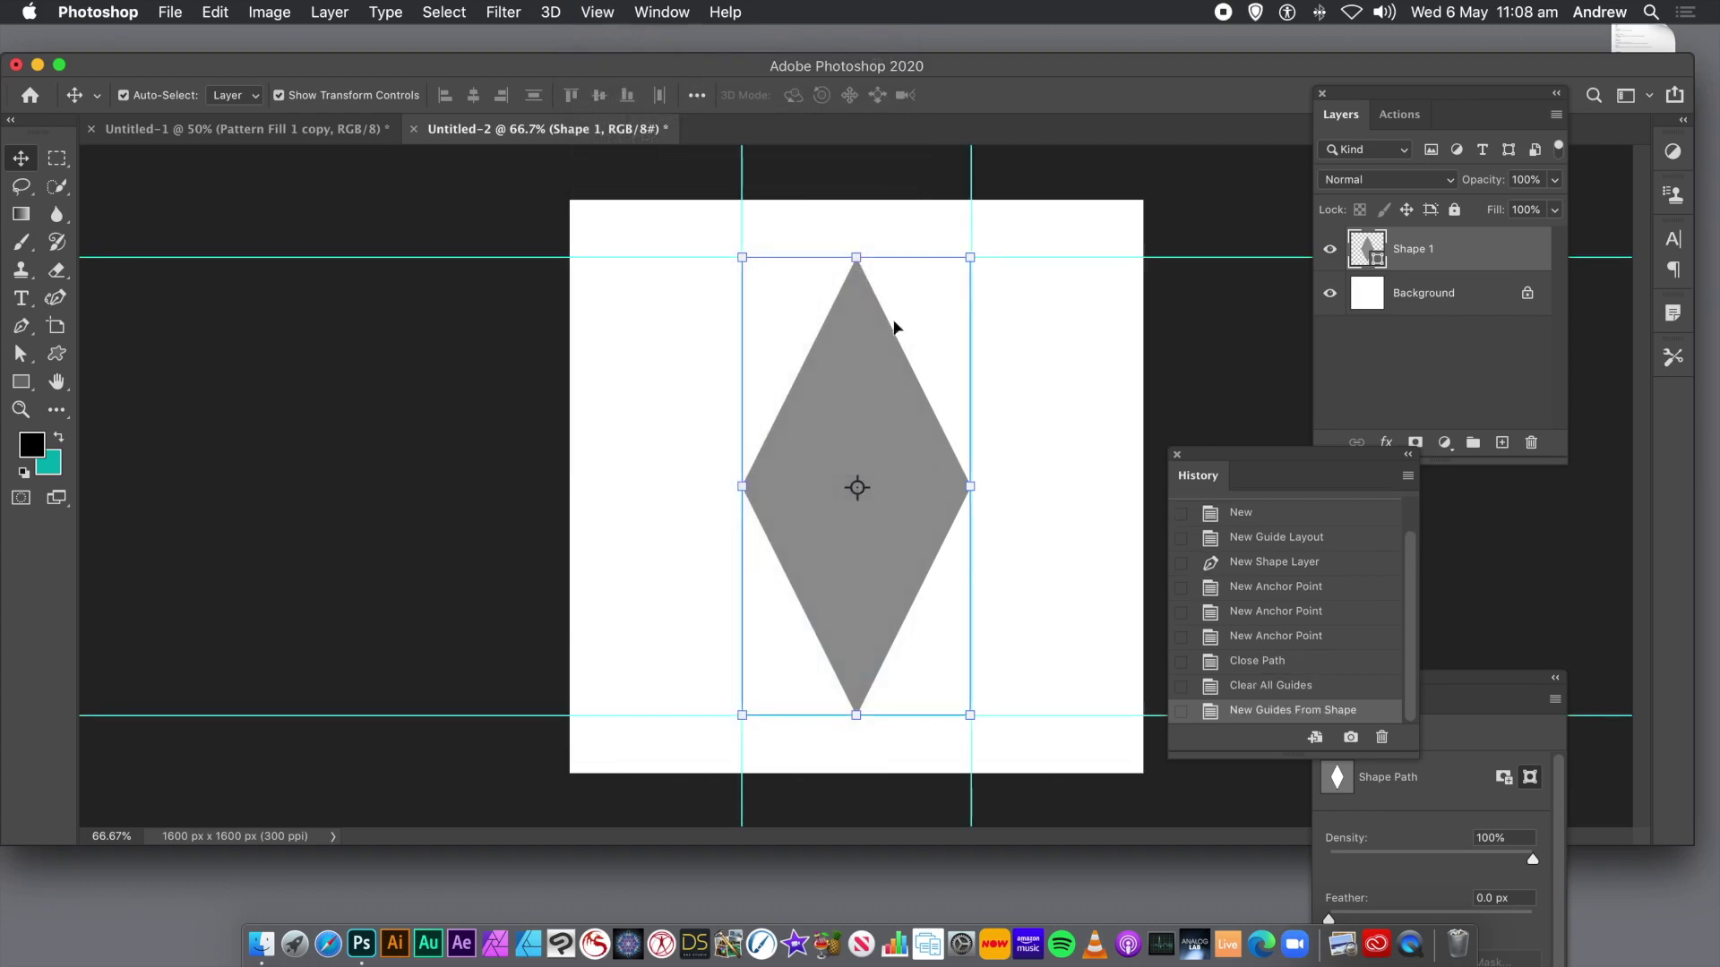
click(58, 161)
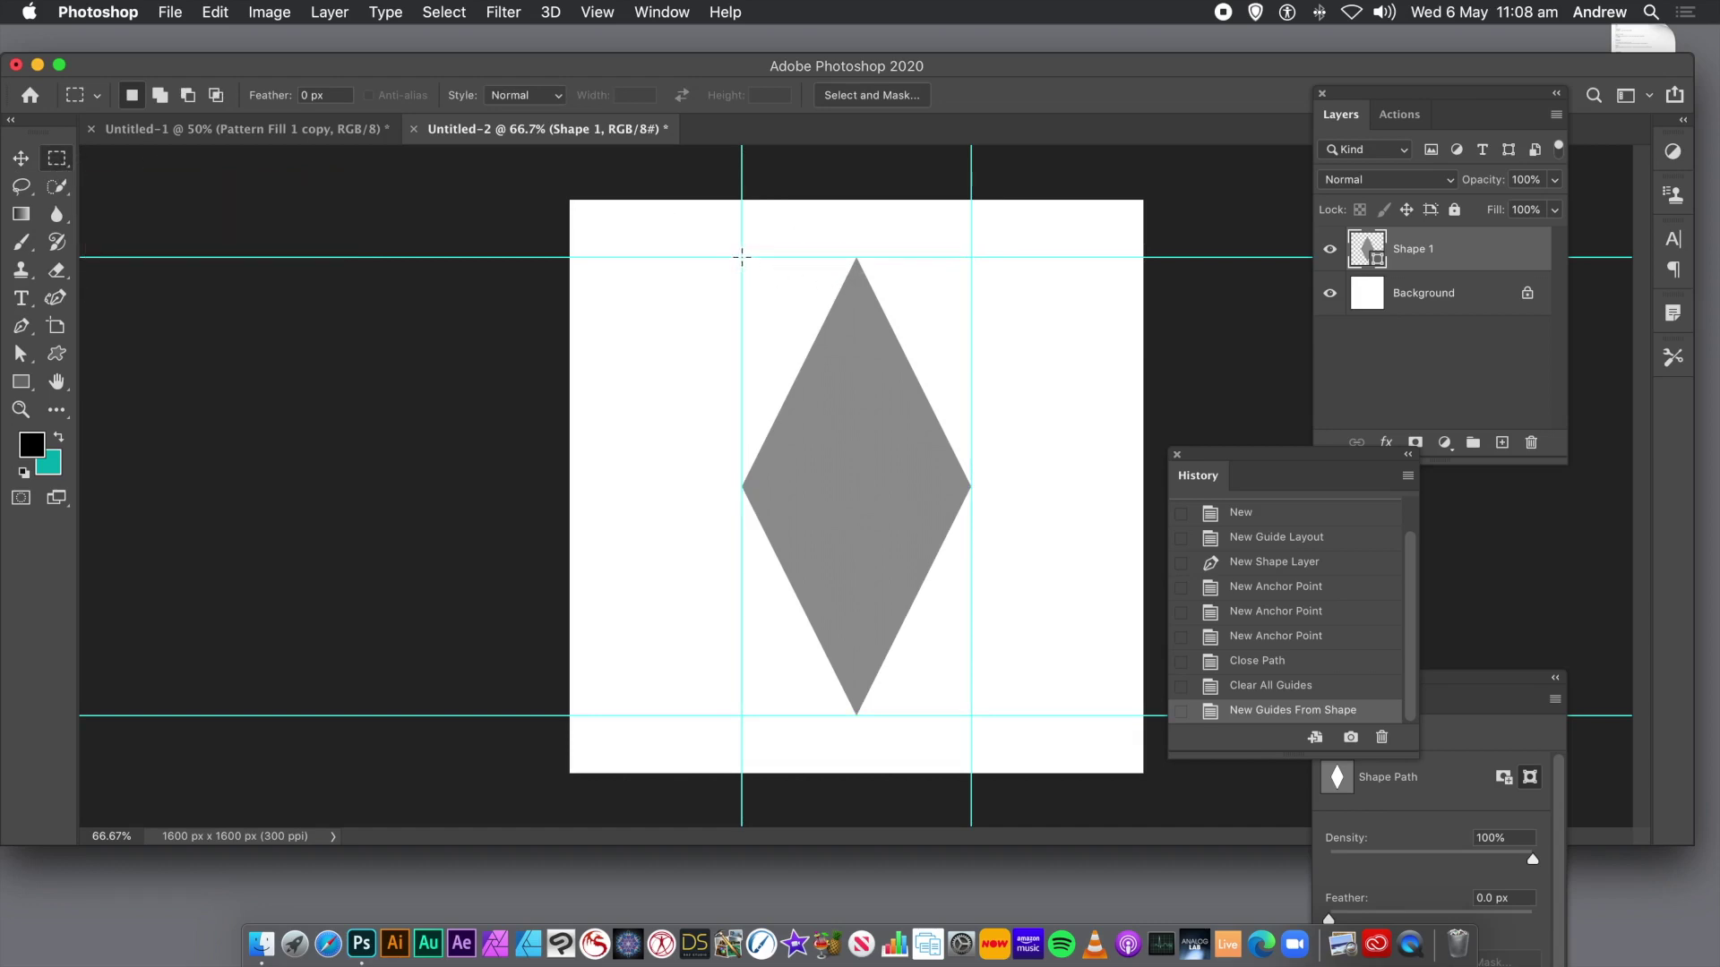
Marquee-select the guide-framed rectangle around the diamond and pick the Background layer.
drag(742, 257, 971, 709)
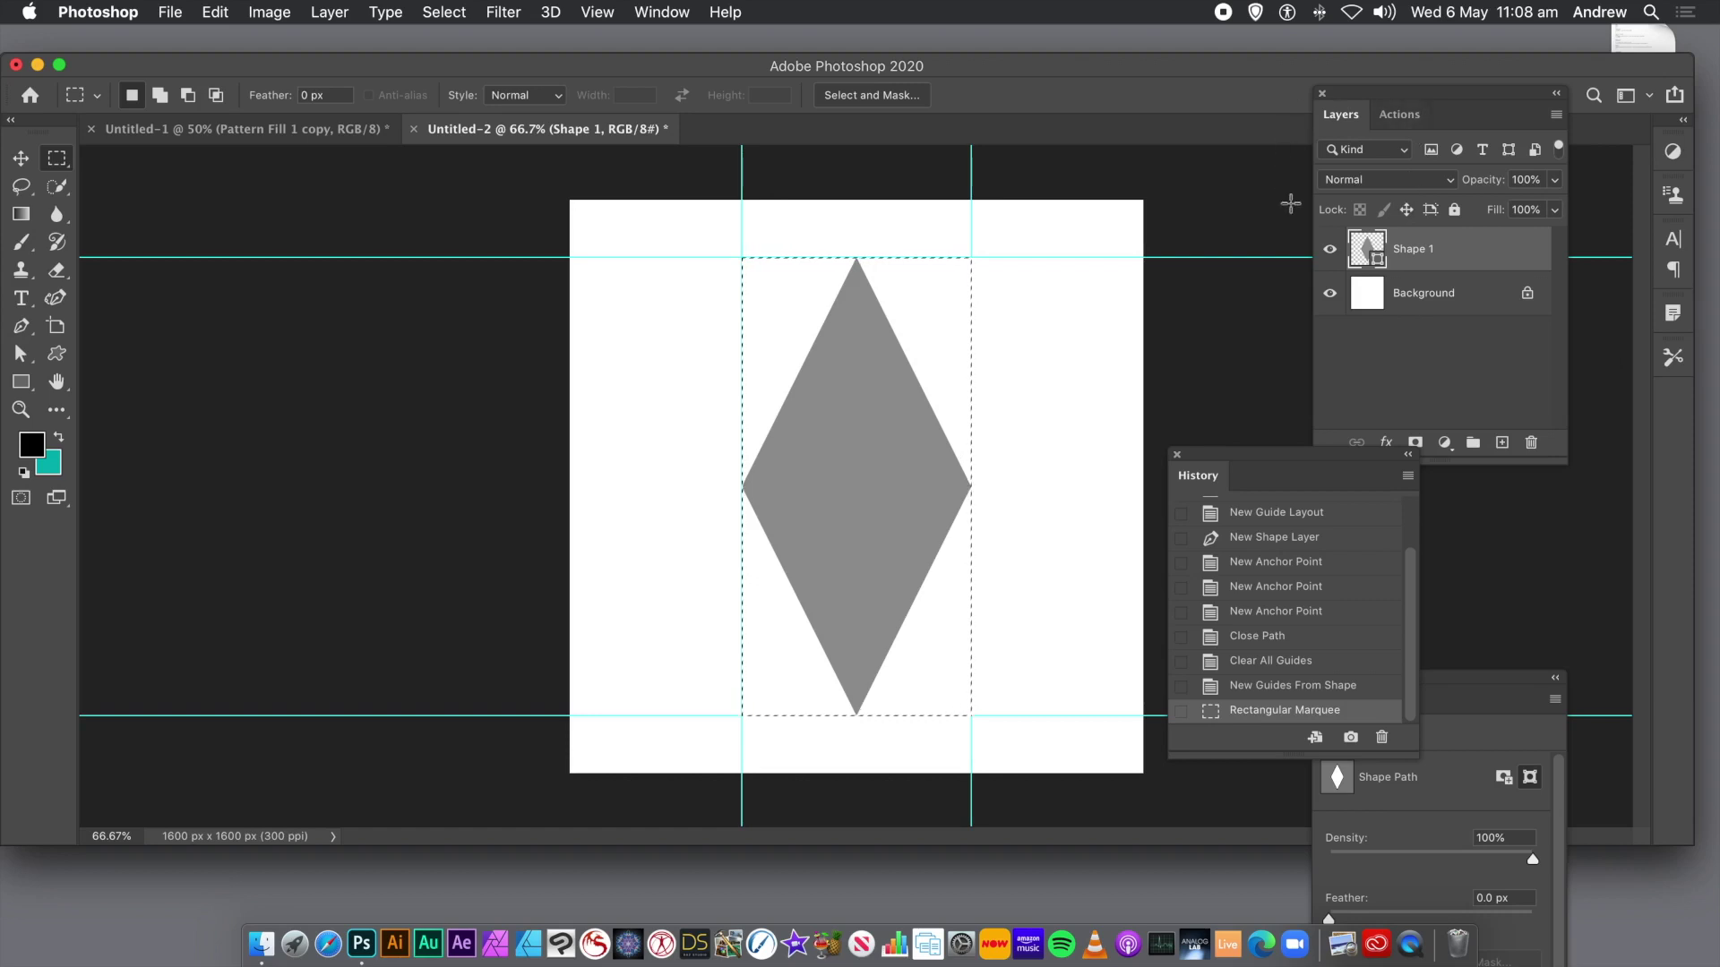
click(662, 14)
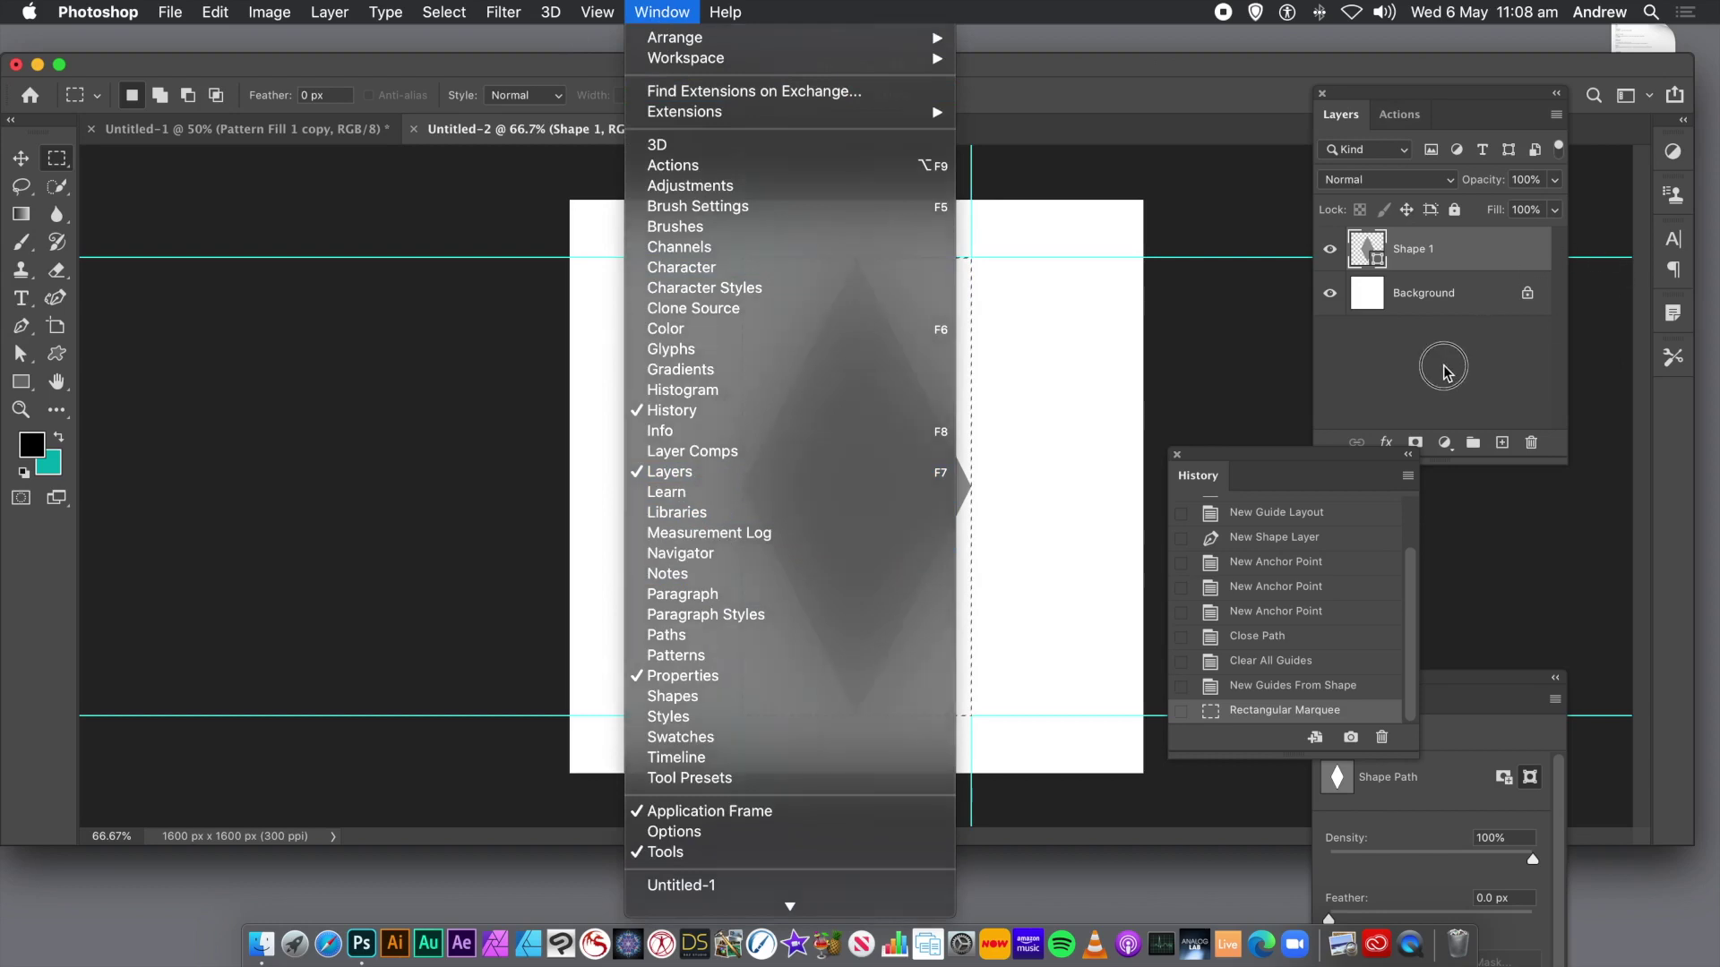
click(1430, 314)
click(1432, 310)
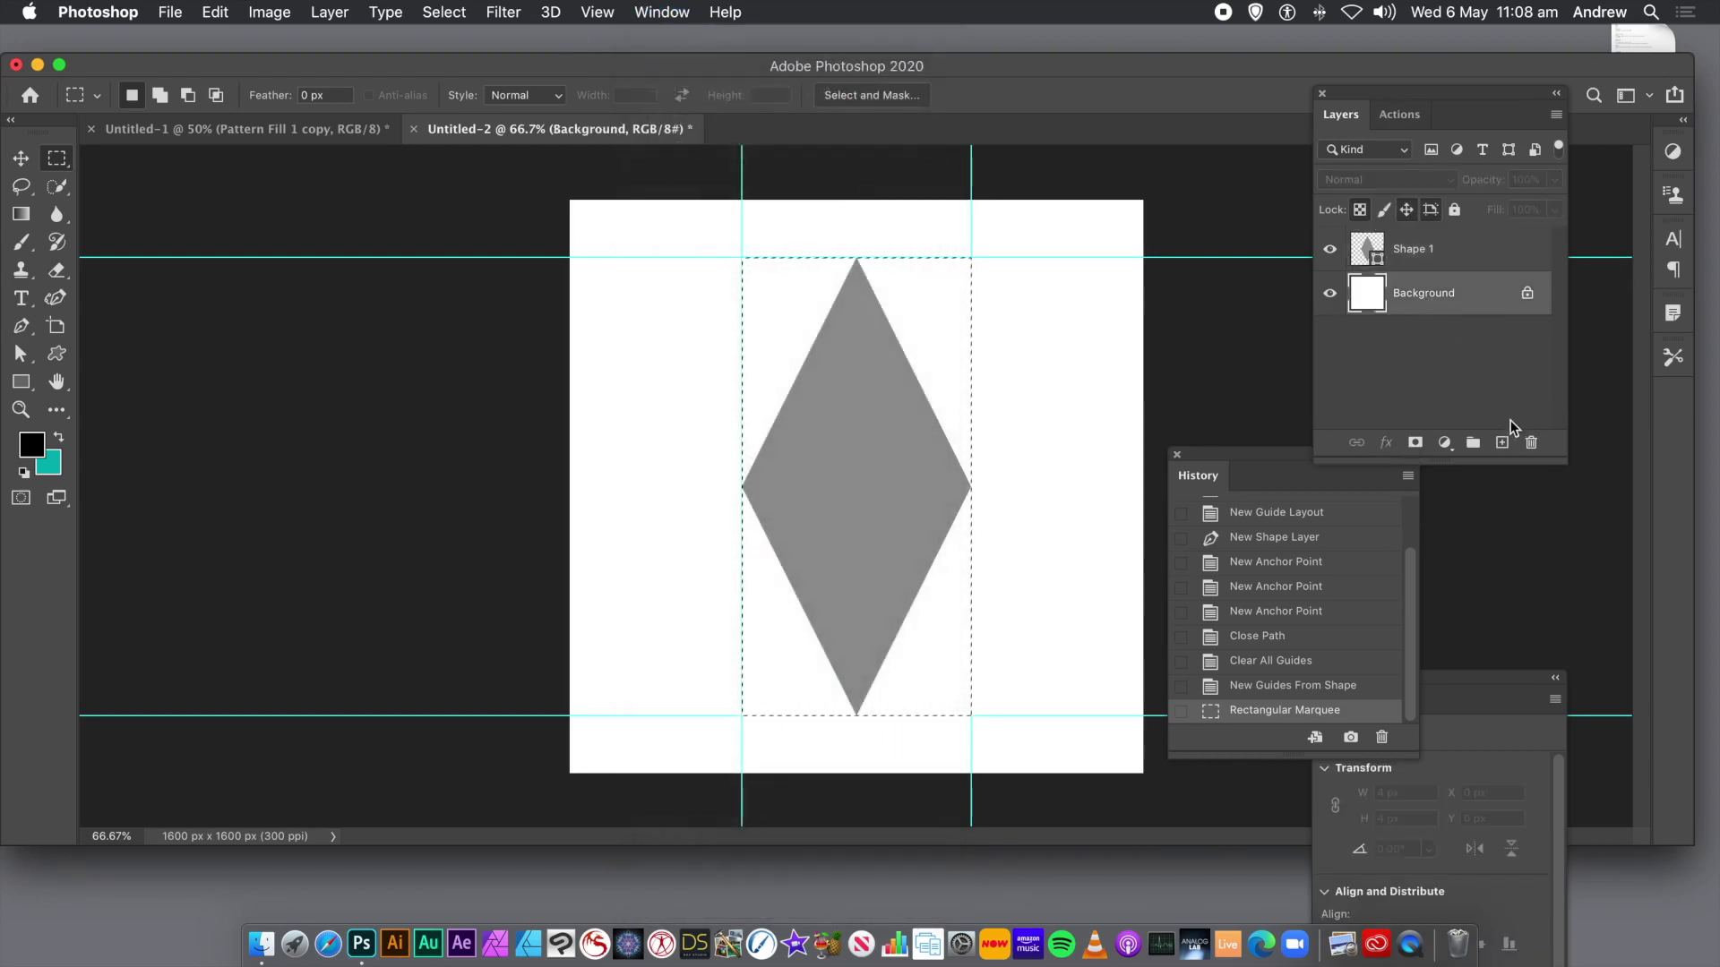
Delete the Background layer and define the diamond selection as a pattern named Pattern 2.
click(1531, 442)
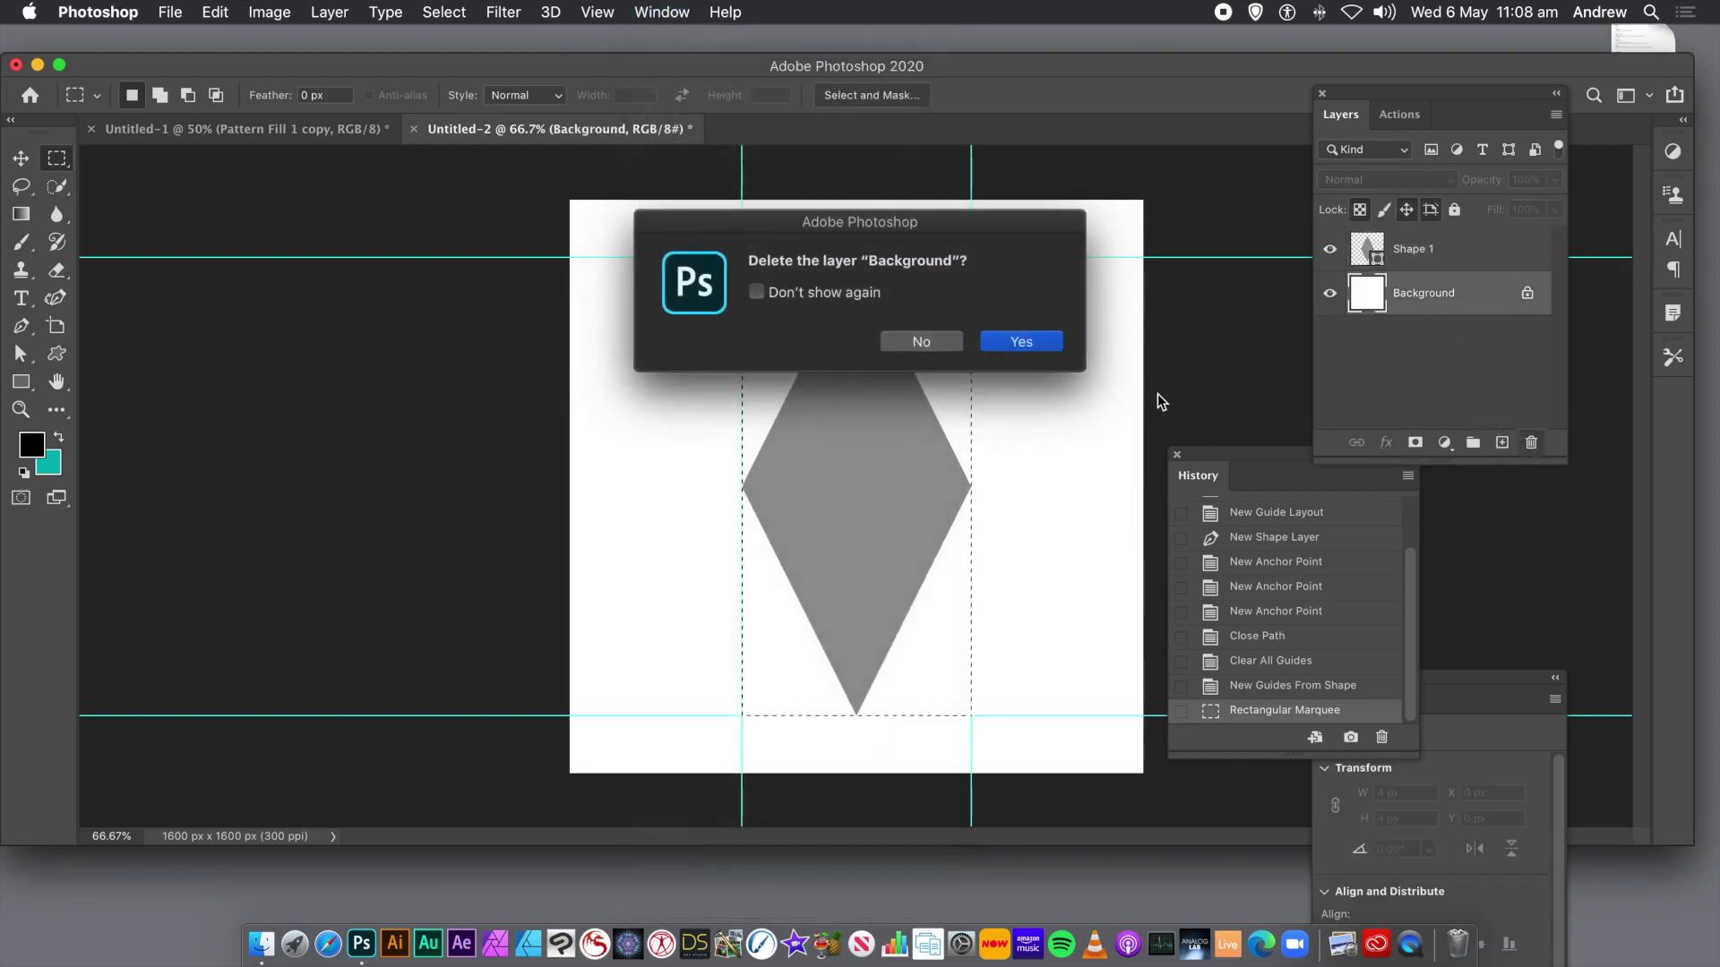
click(1021, 341)
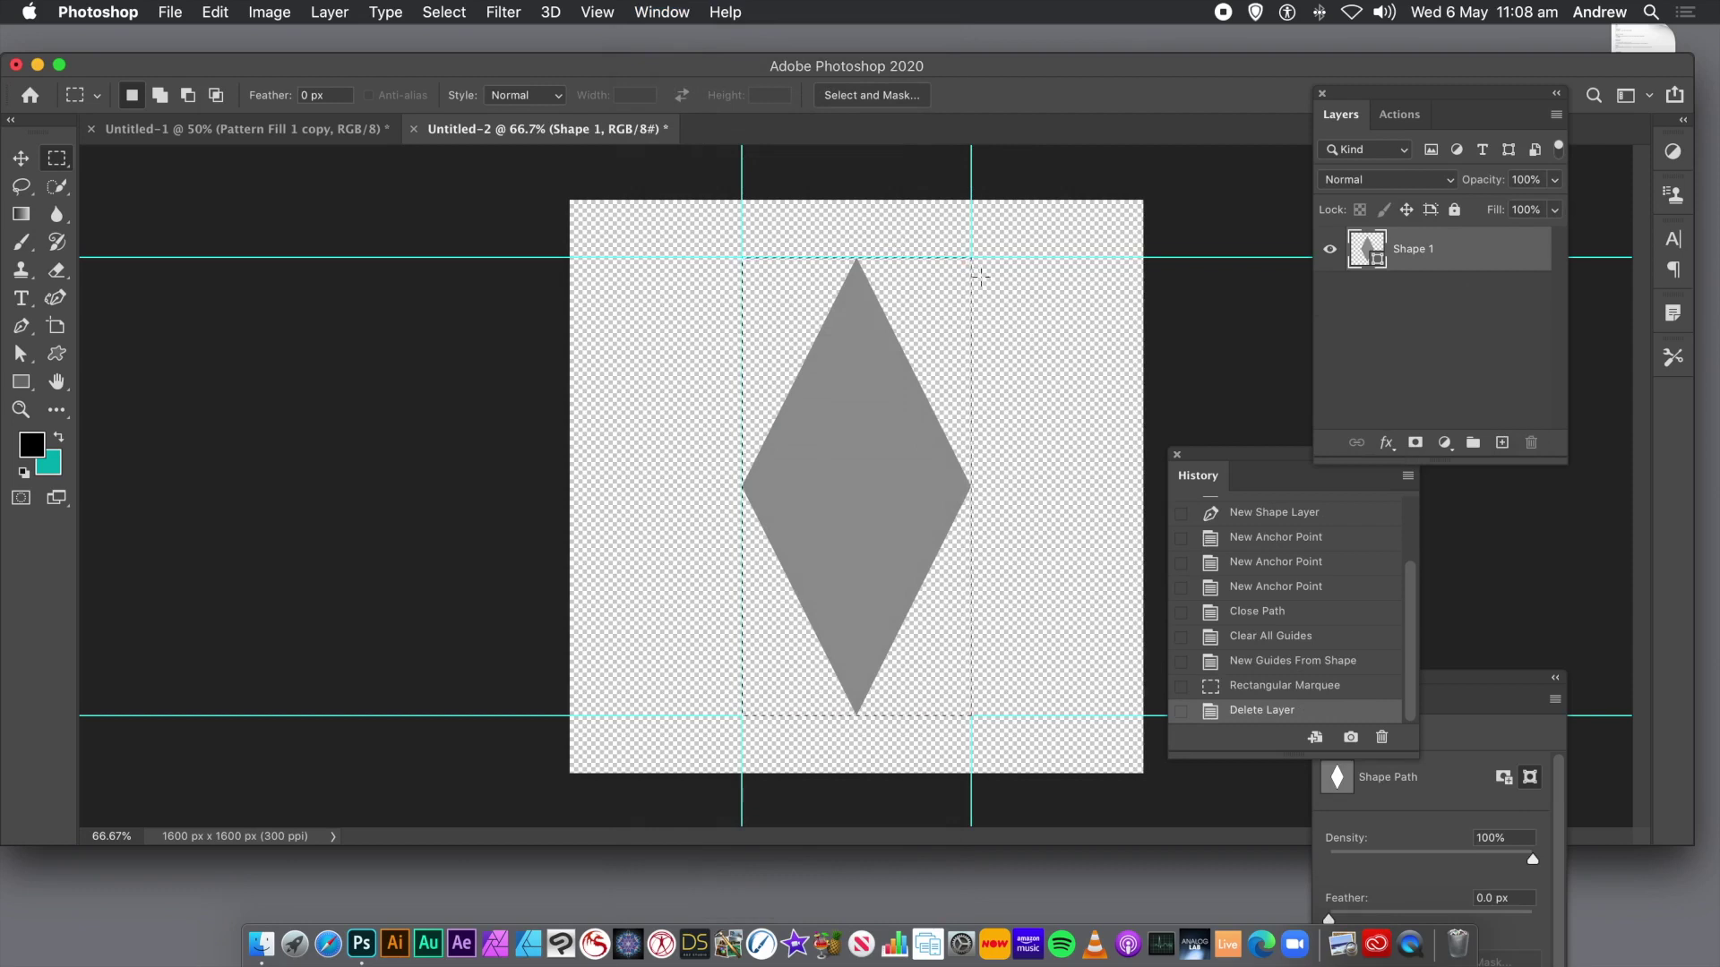
click(218, 12)
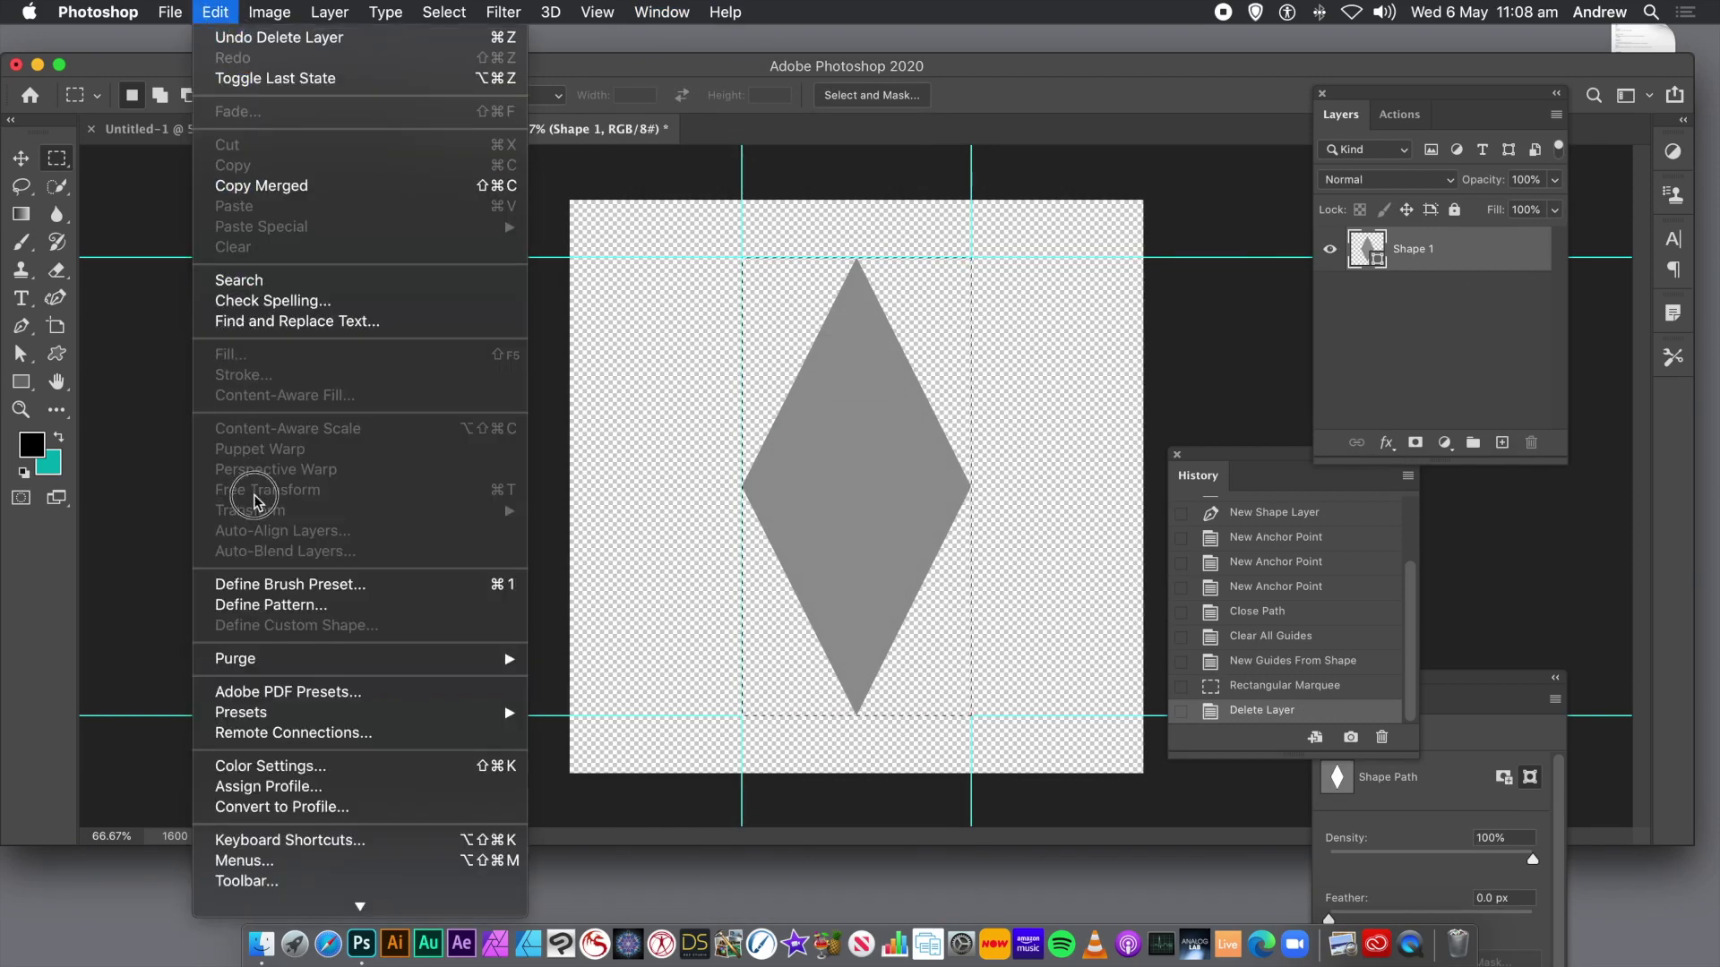
click(284, 606)
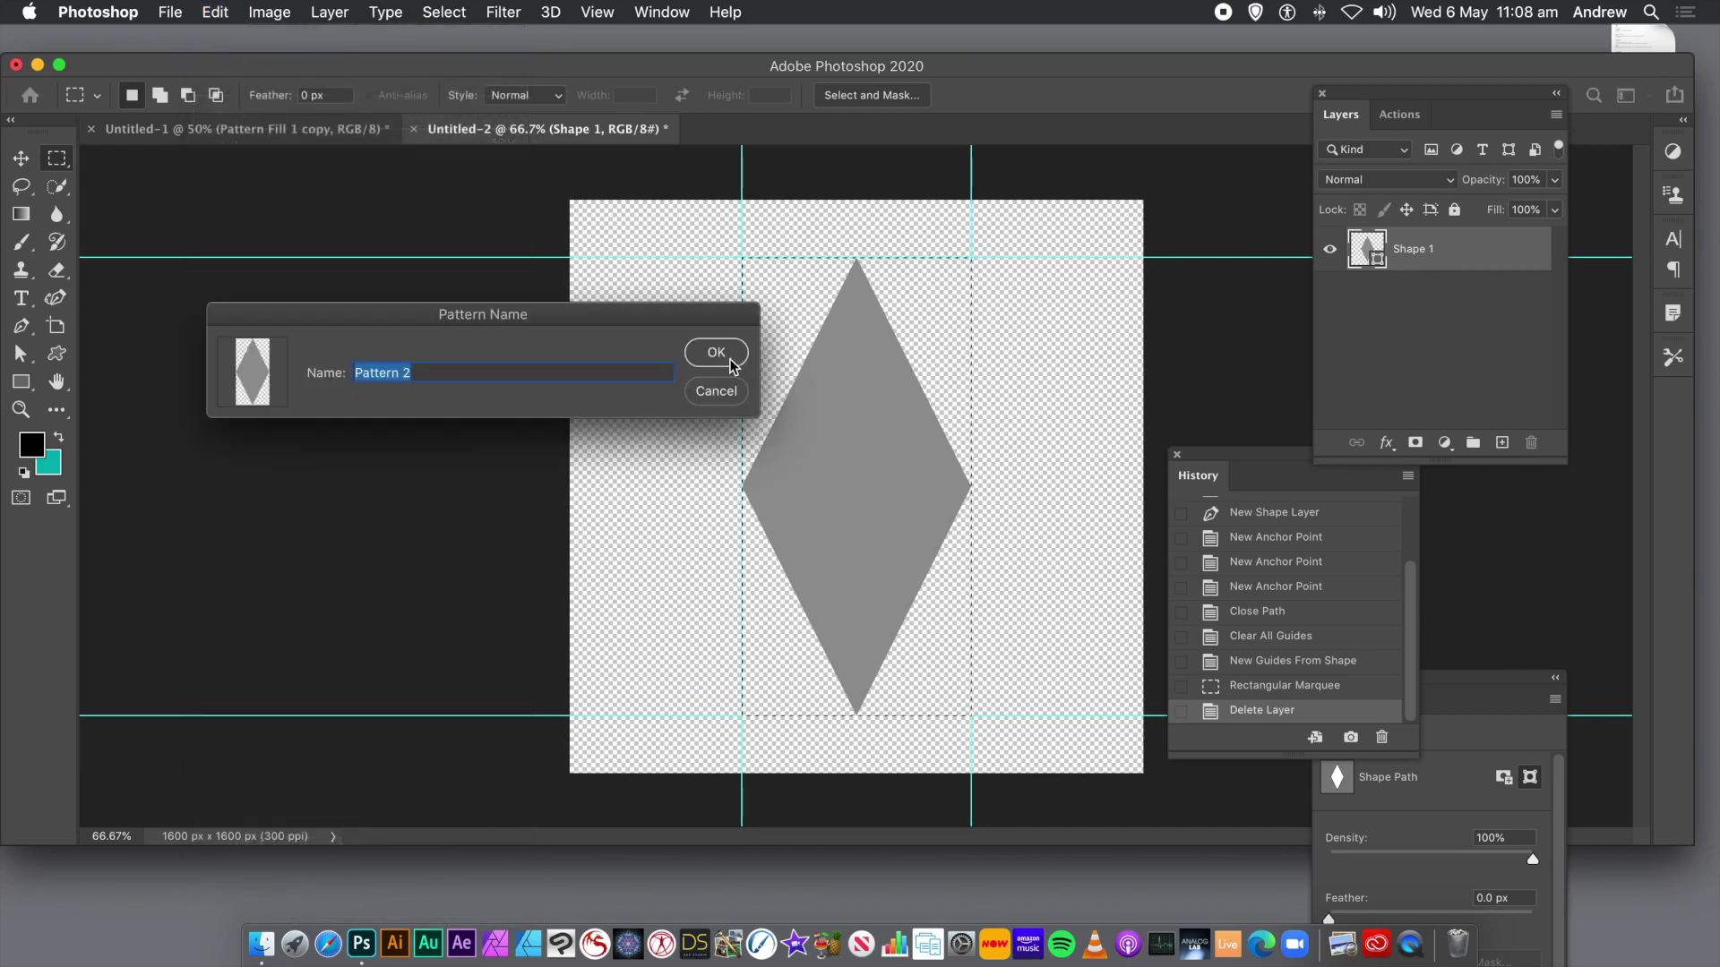
click(716, 353)
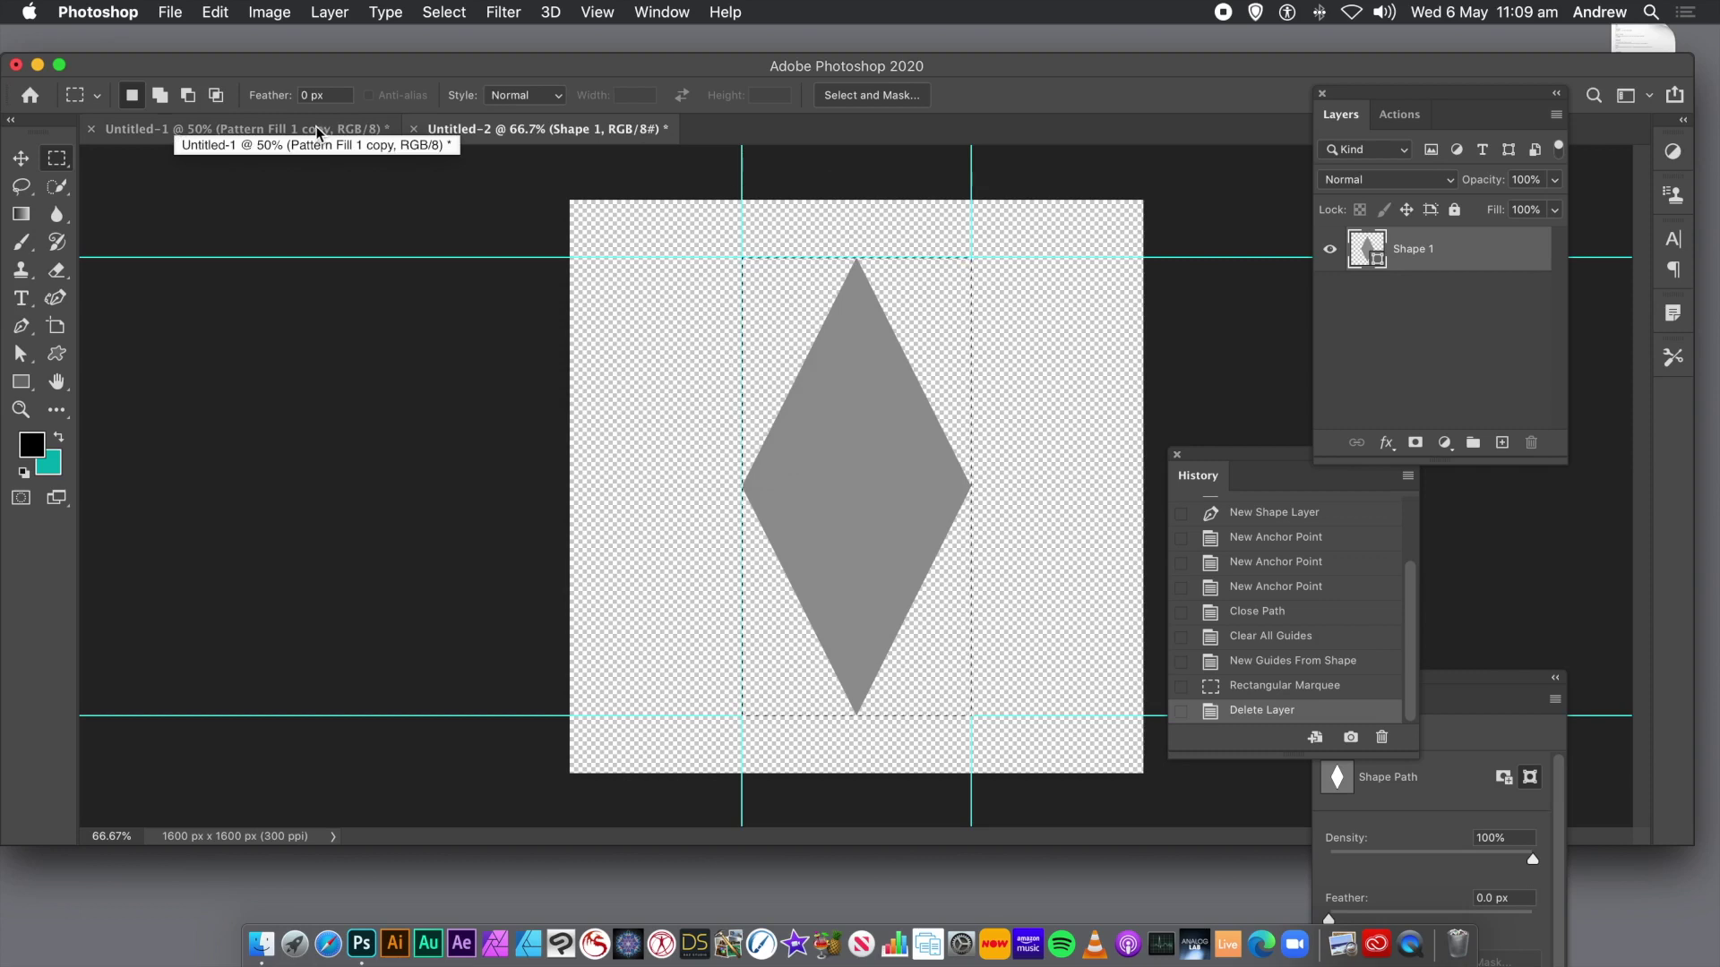
Revert Untitled-1 to its original blank state using the top History snapshot.
click(304, 131)
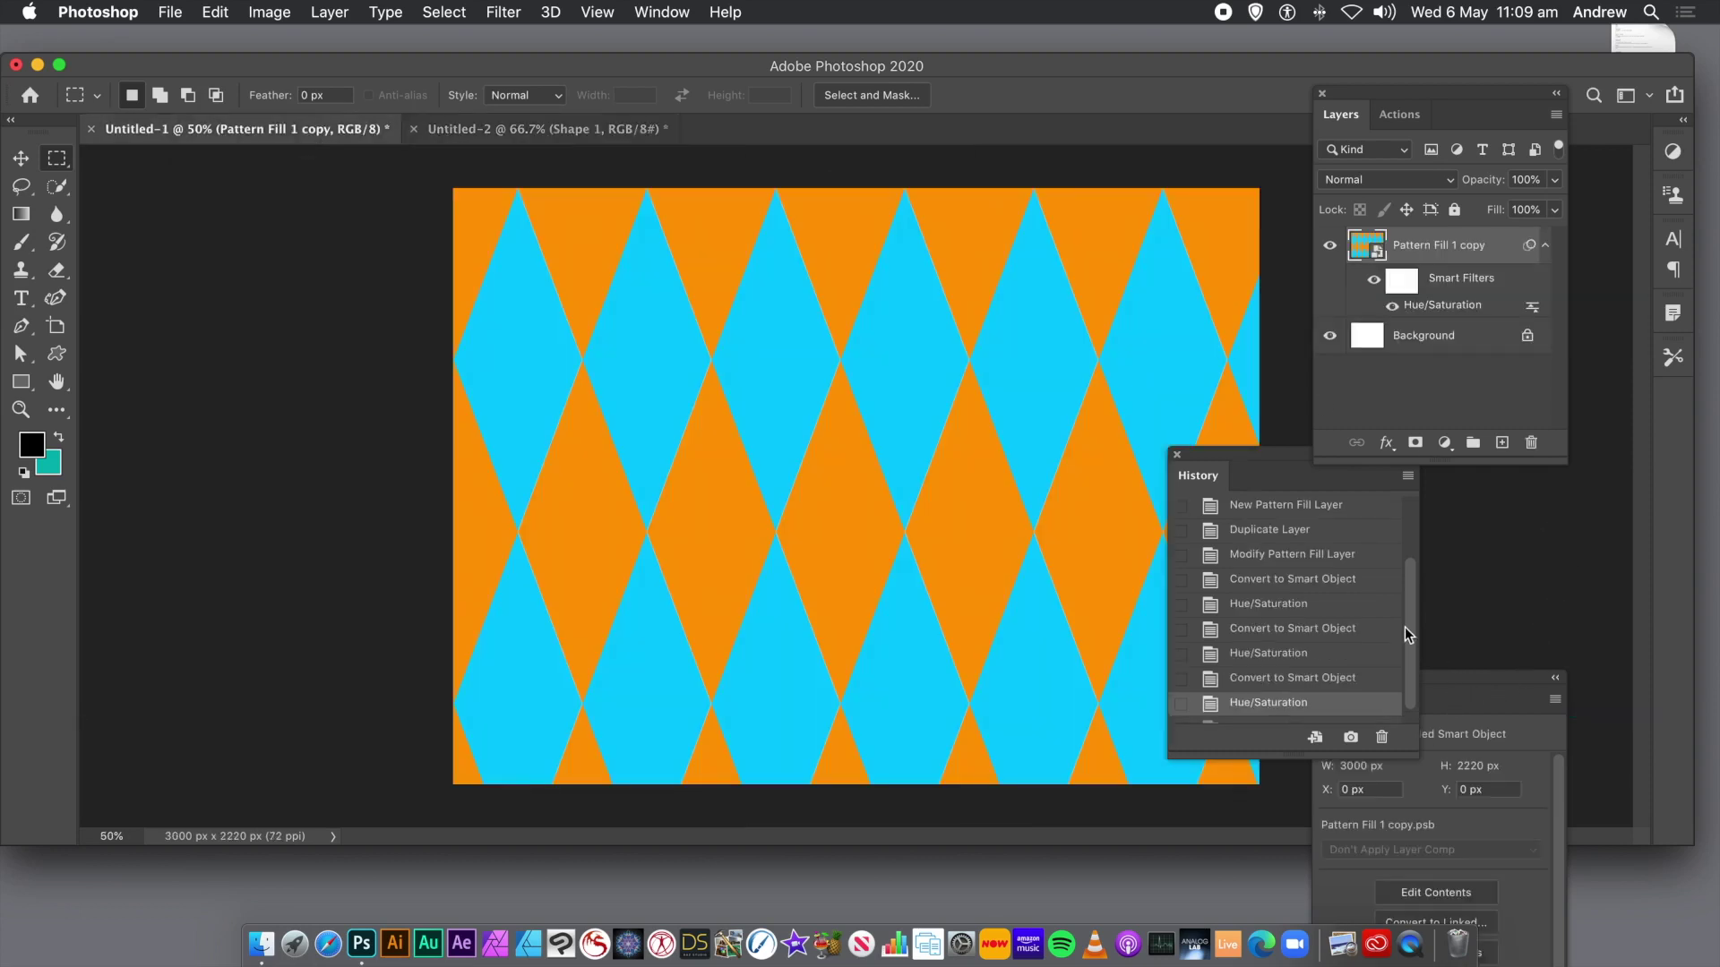
drag(1412, 622, 1413, 510)
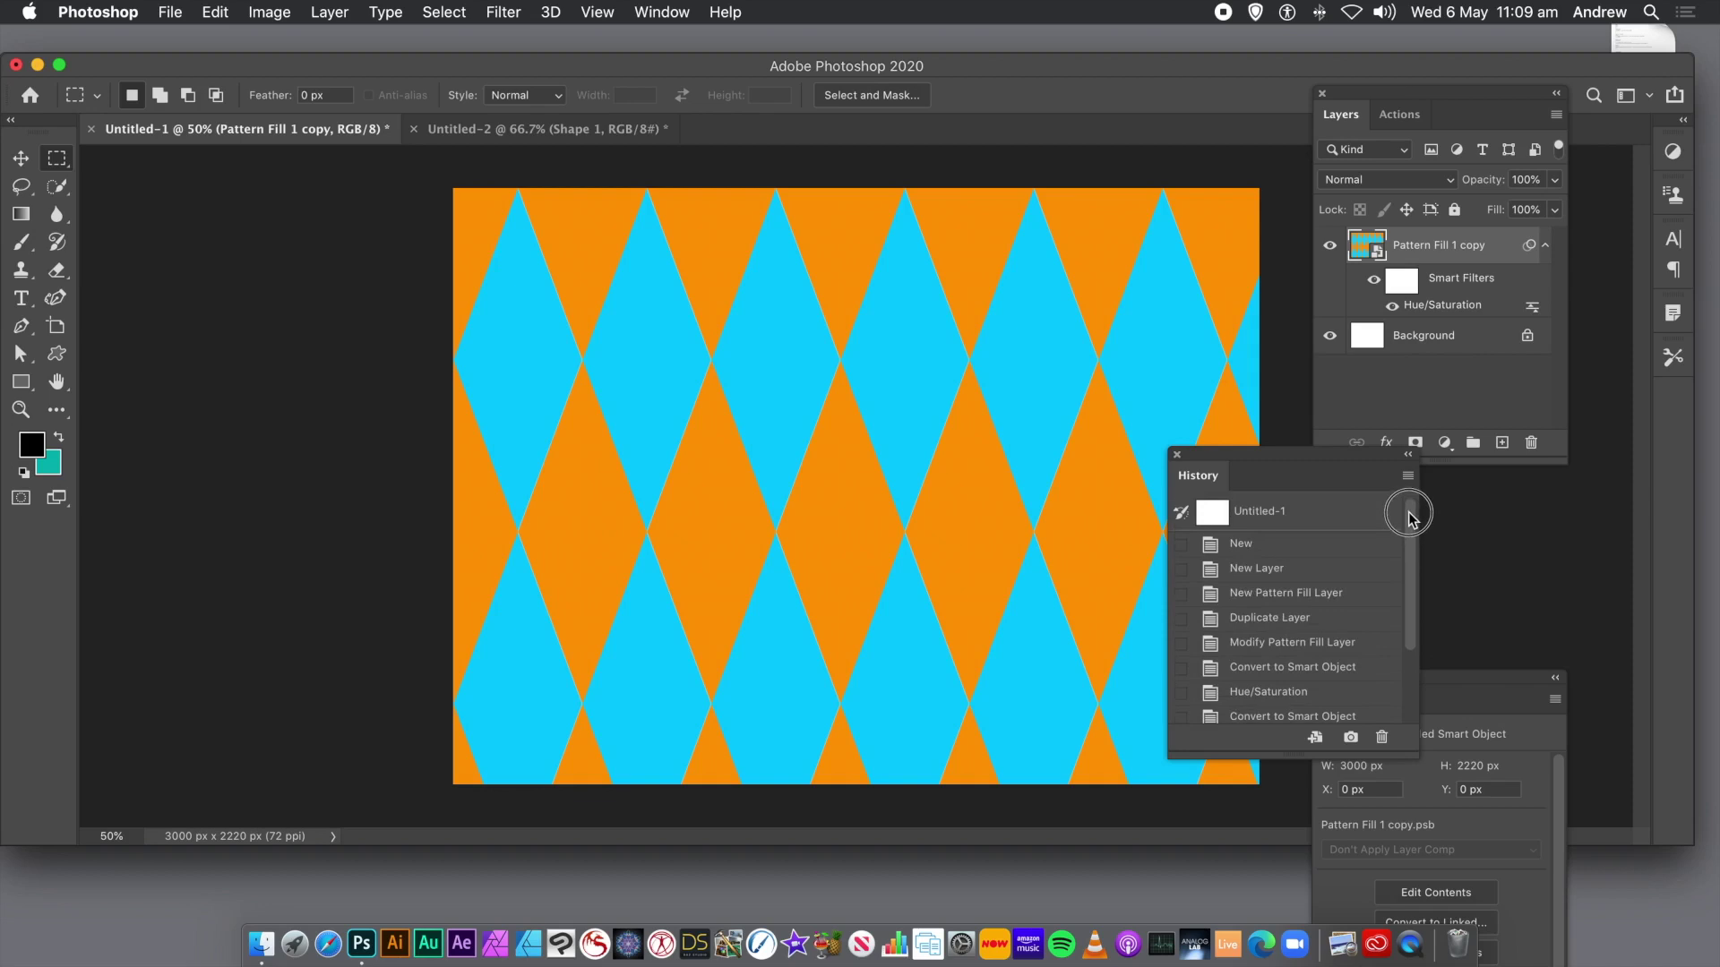
click(1283, 523)
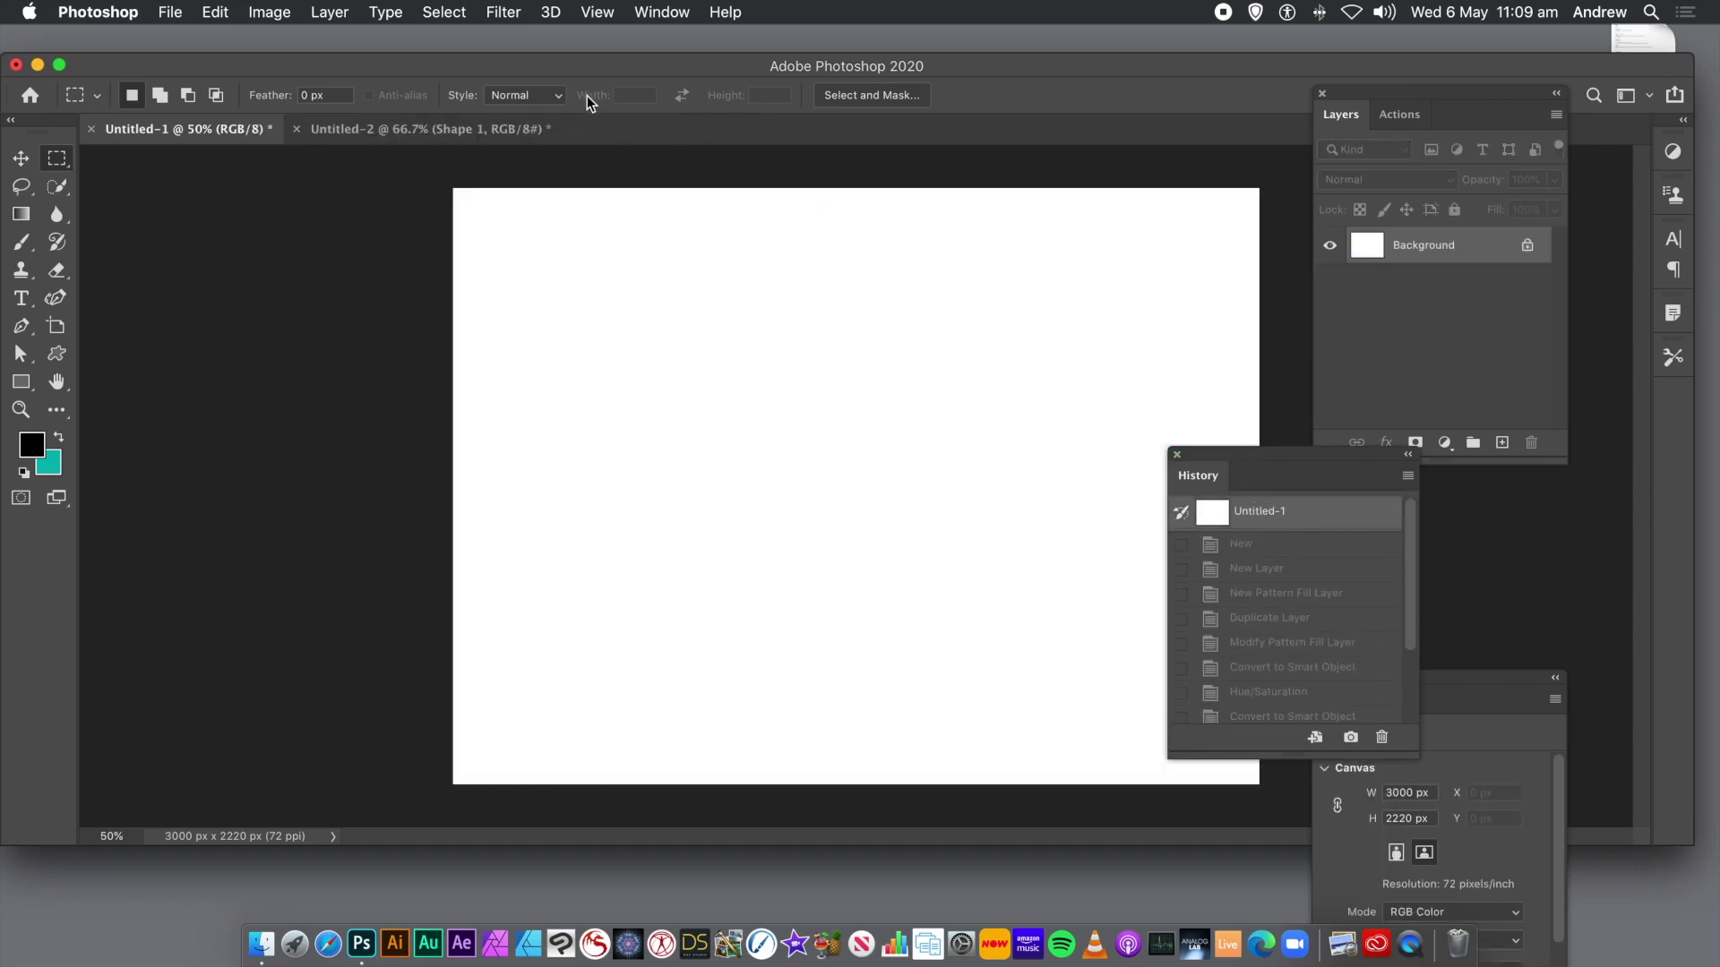
click(1242, 463)
drag(1241, 463, 1341, 498)
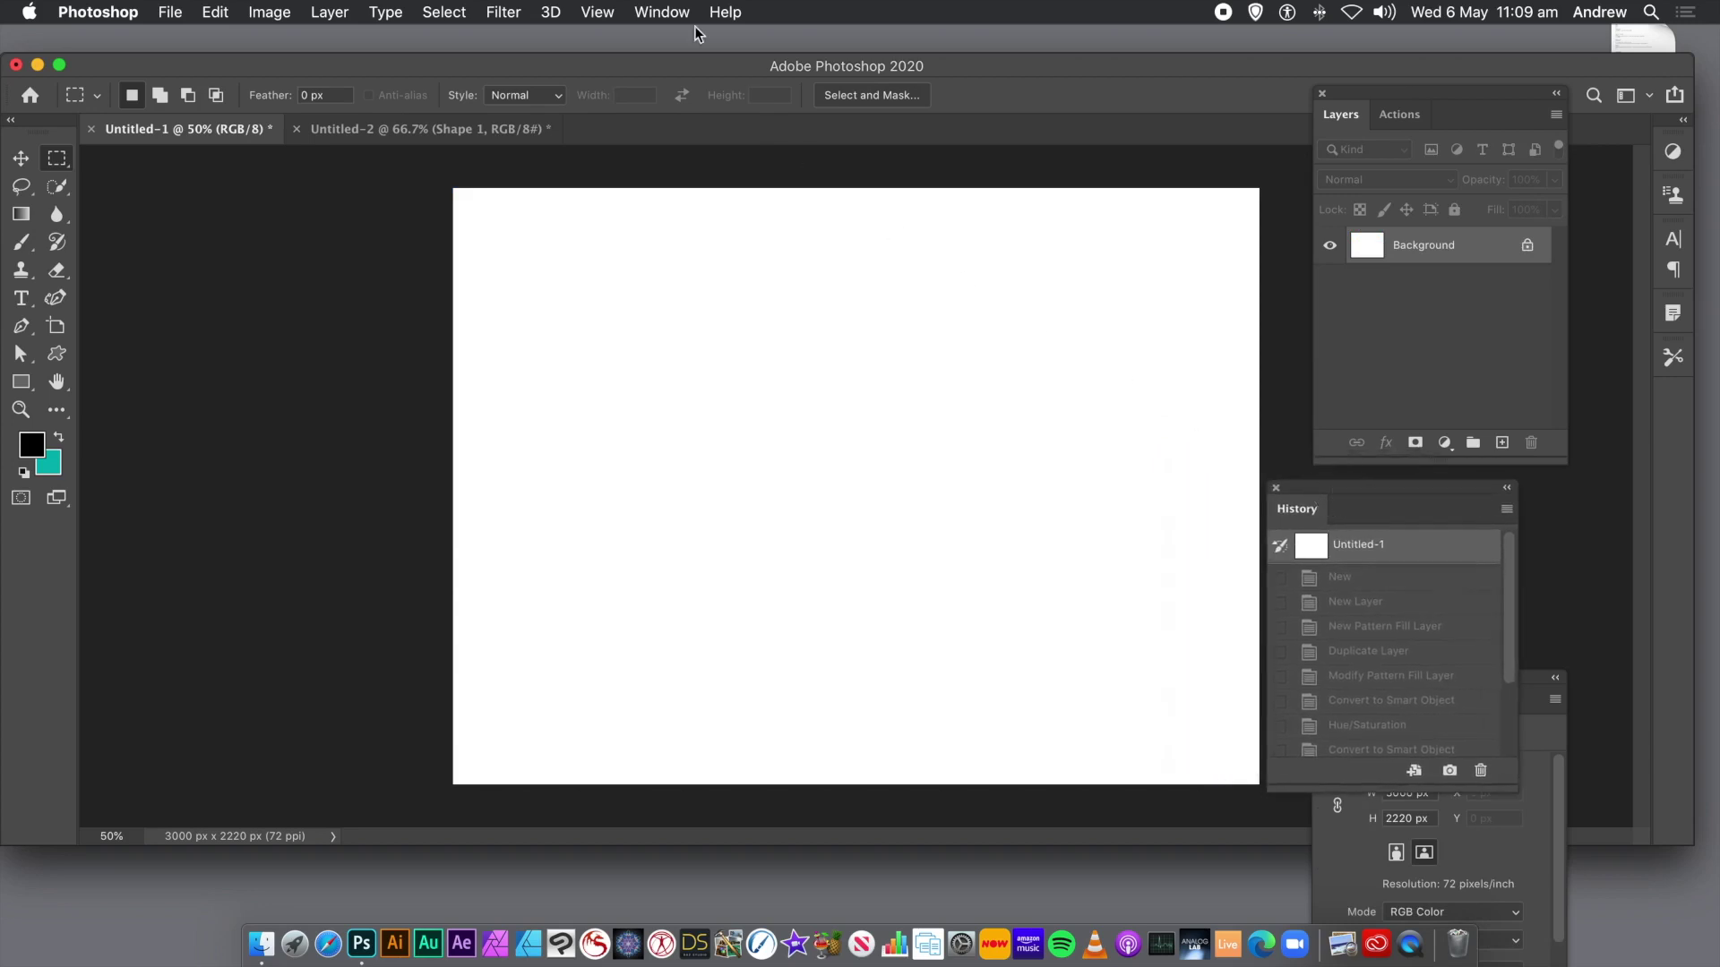
Add a Pattern Fill 1 layer using the grey diamond pattern at 100% scale.
click(327, 12)
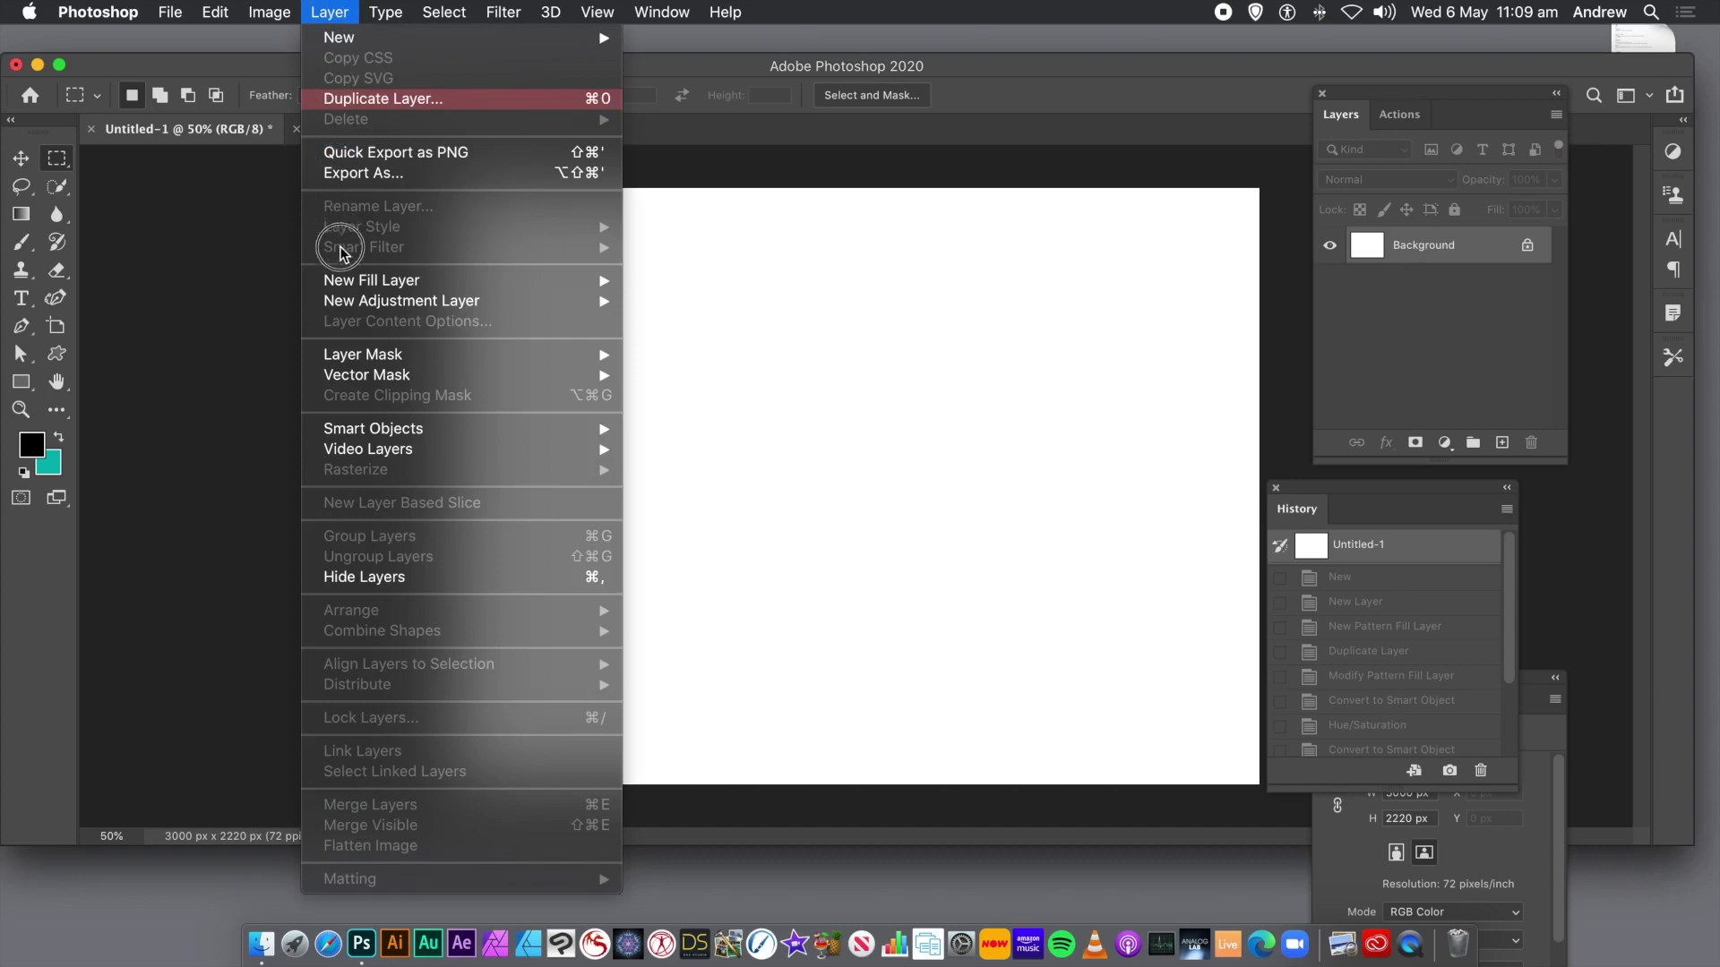
mouse_move(356, 284)
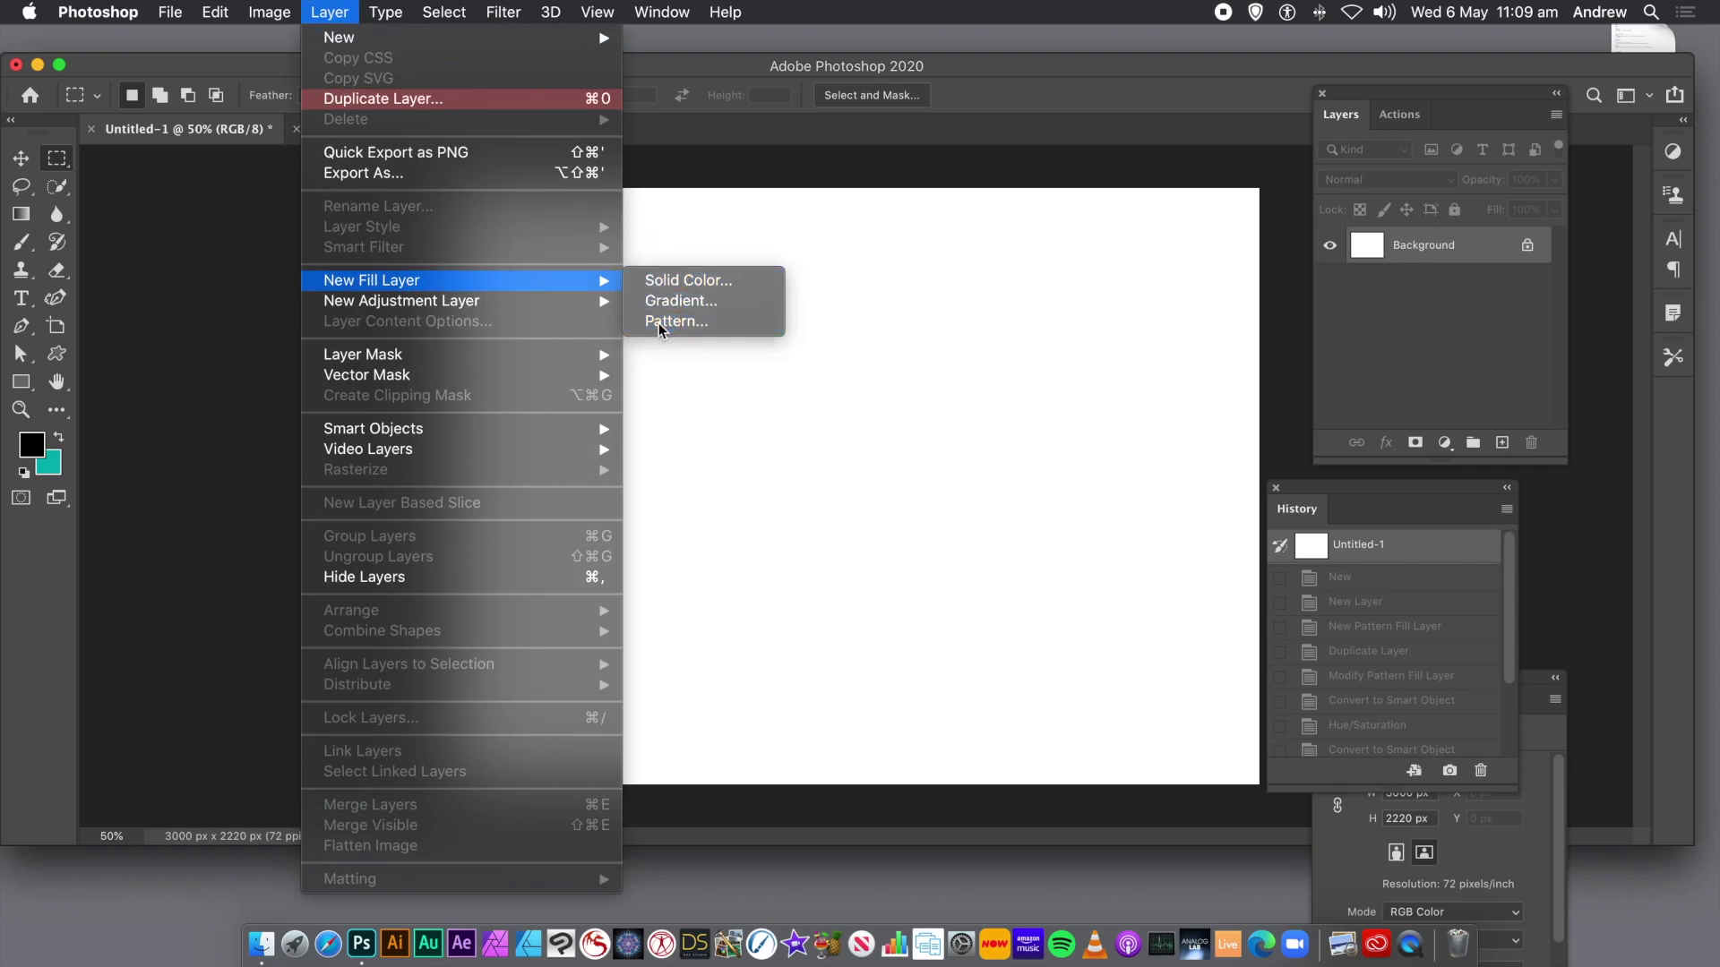
click(658, 325)
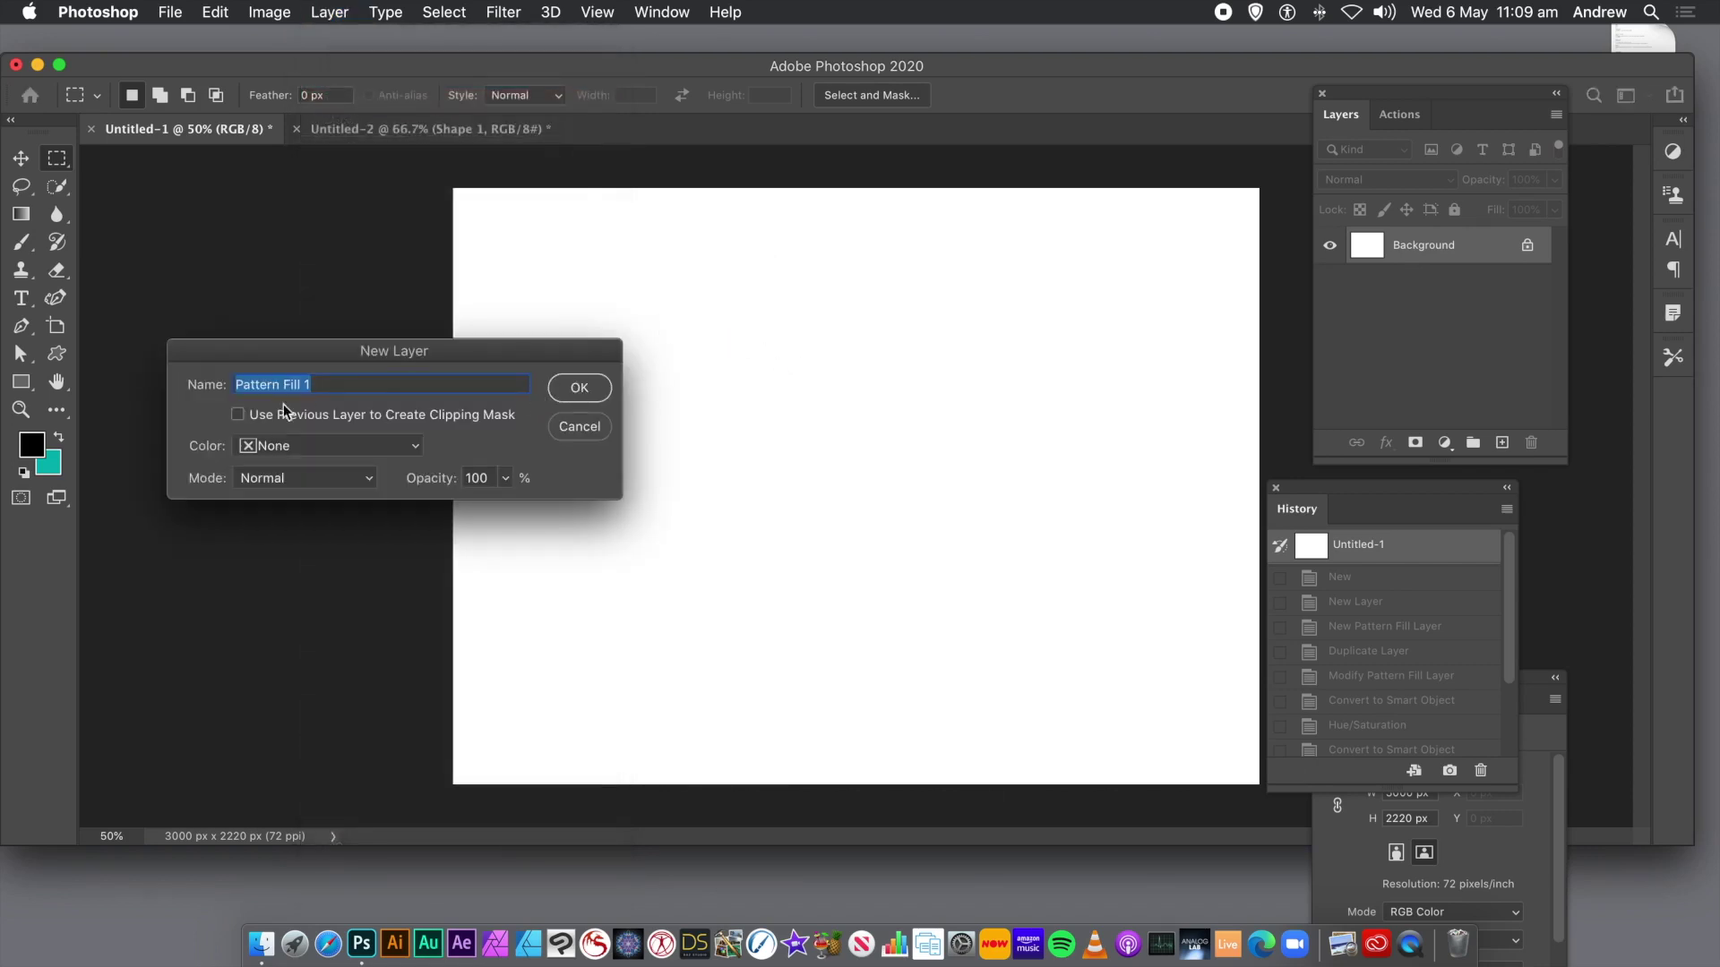
click(607, 387)
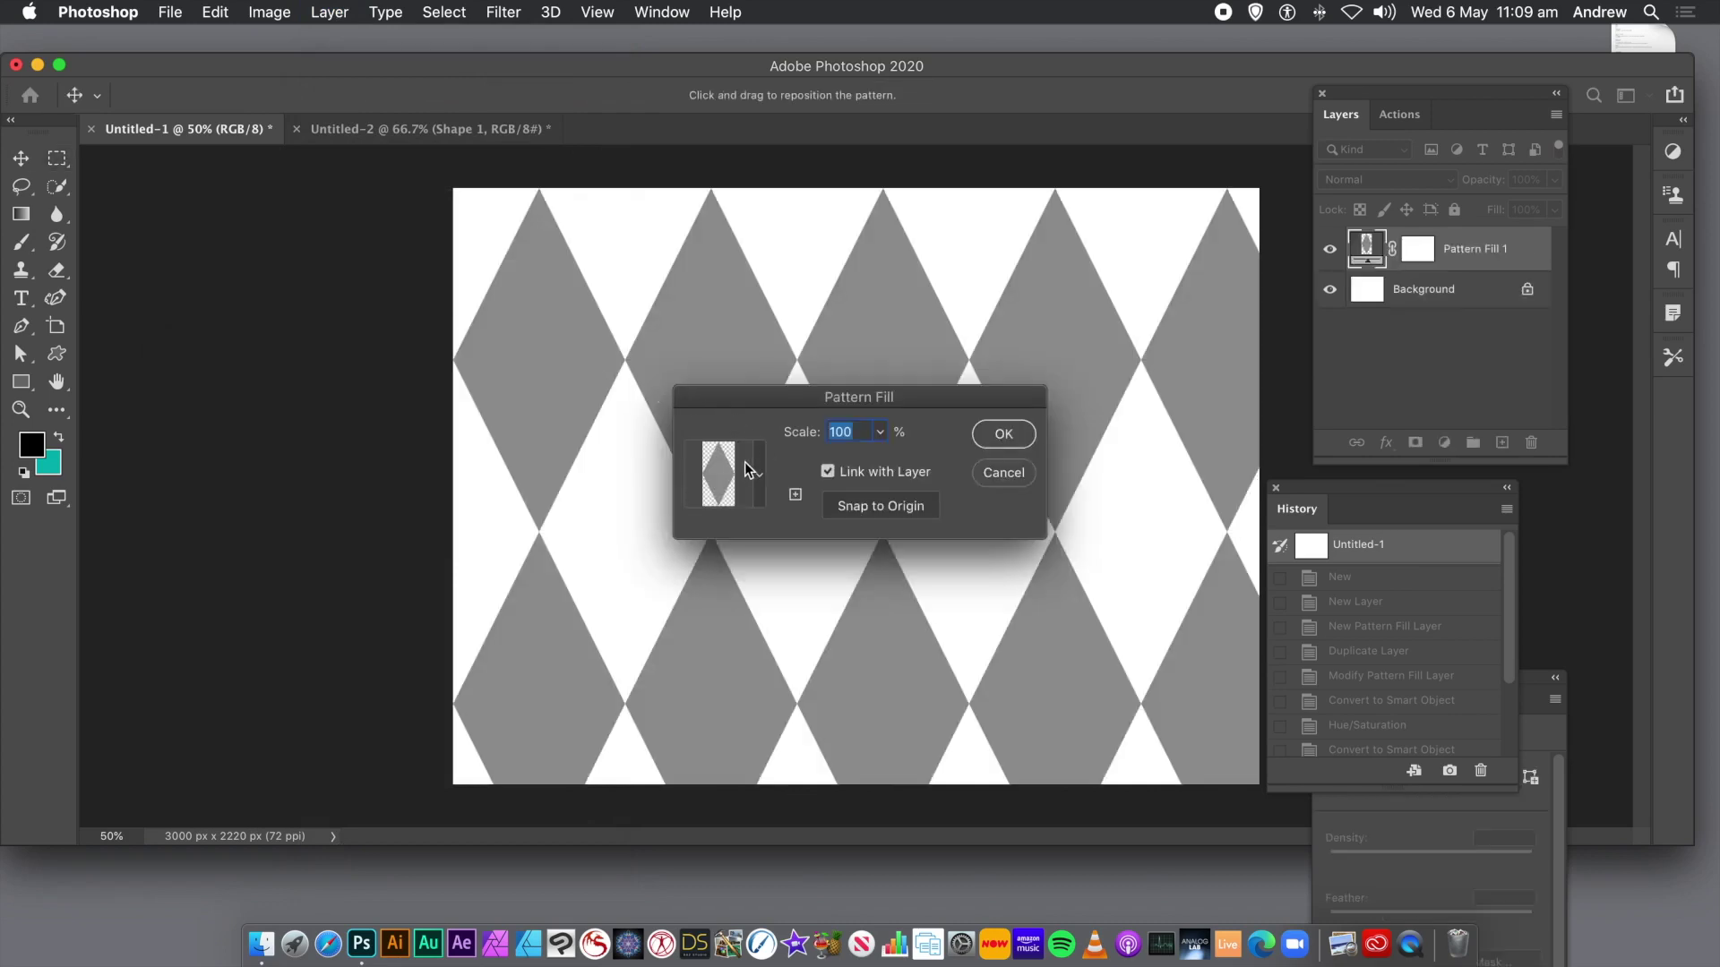
click(759, 469)
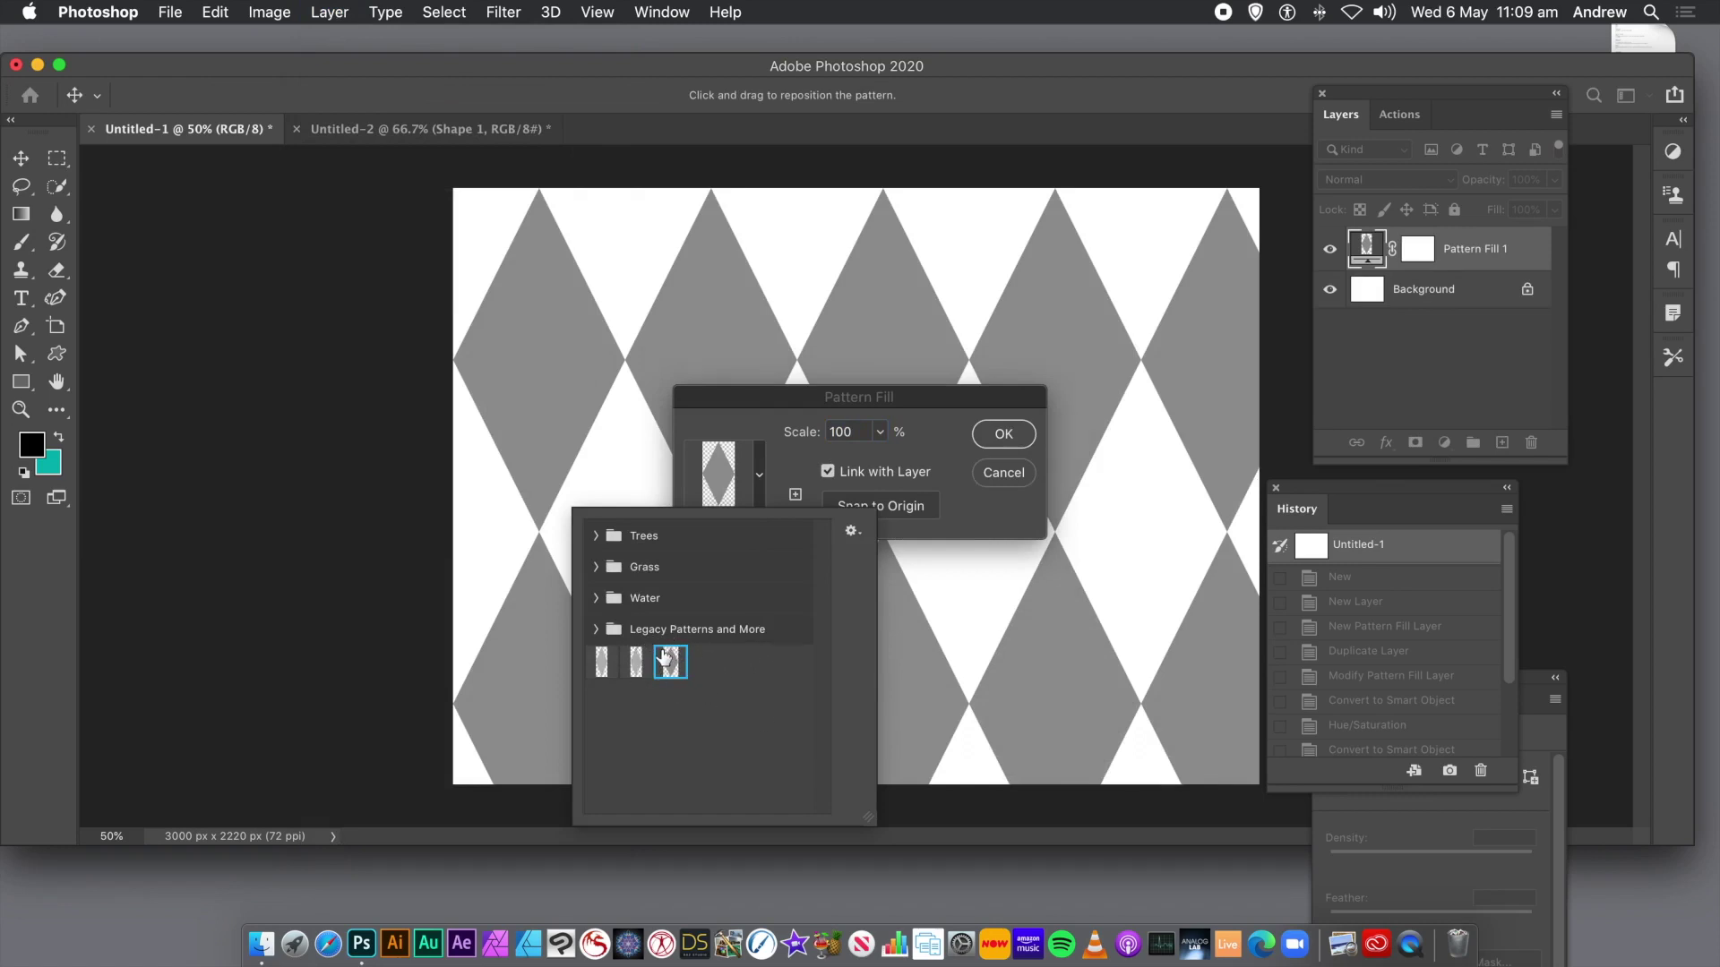
click(855, 395)
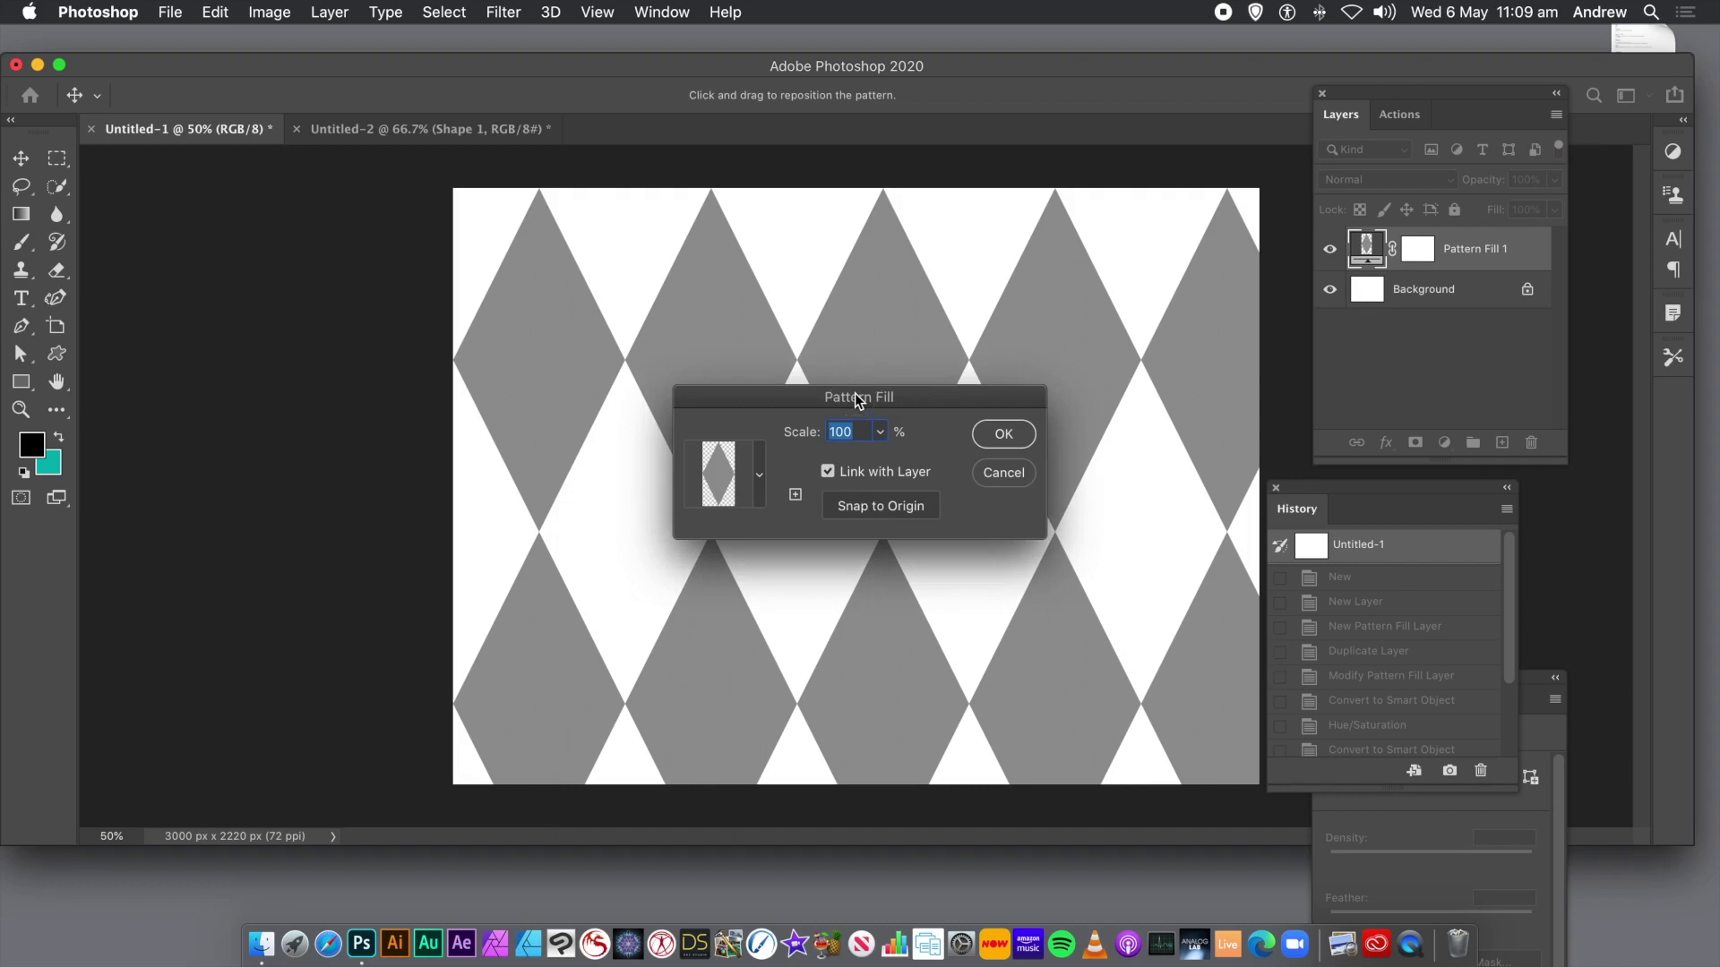
click(1018, 447)
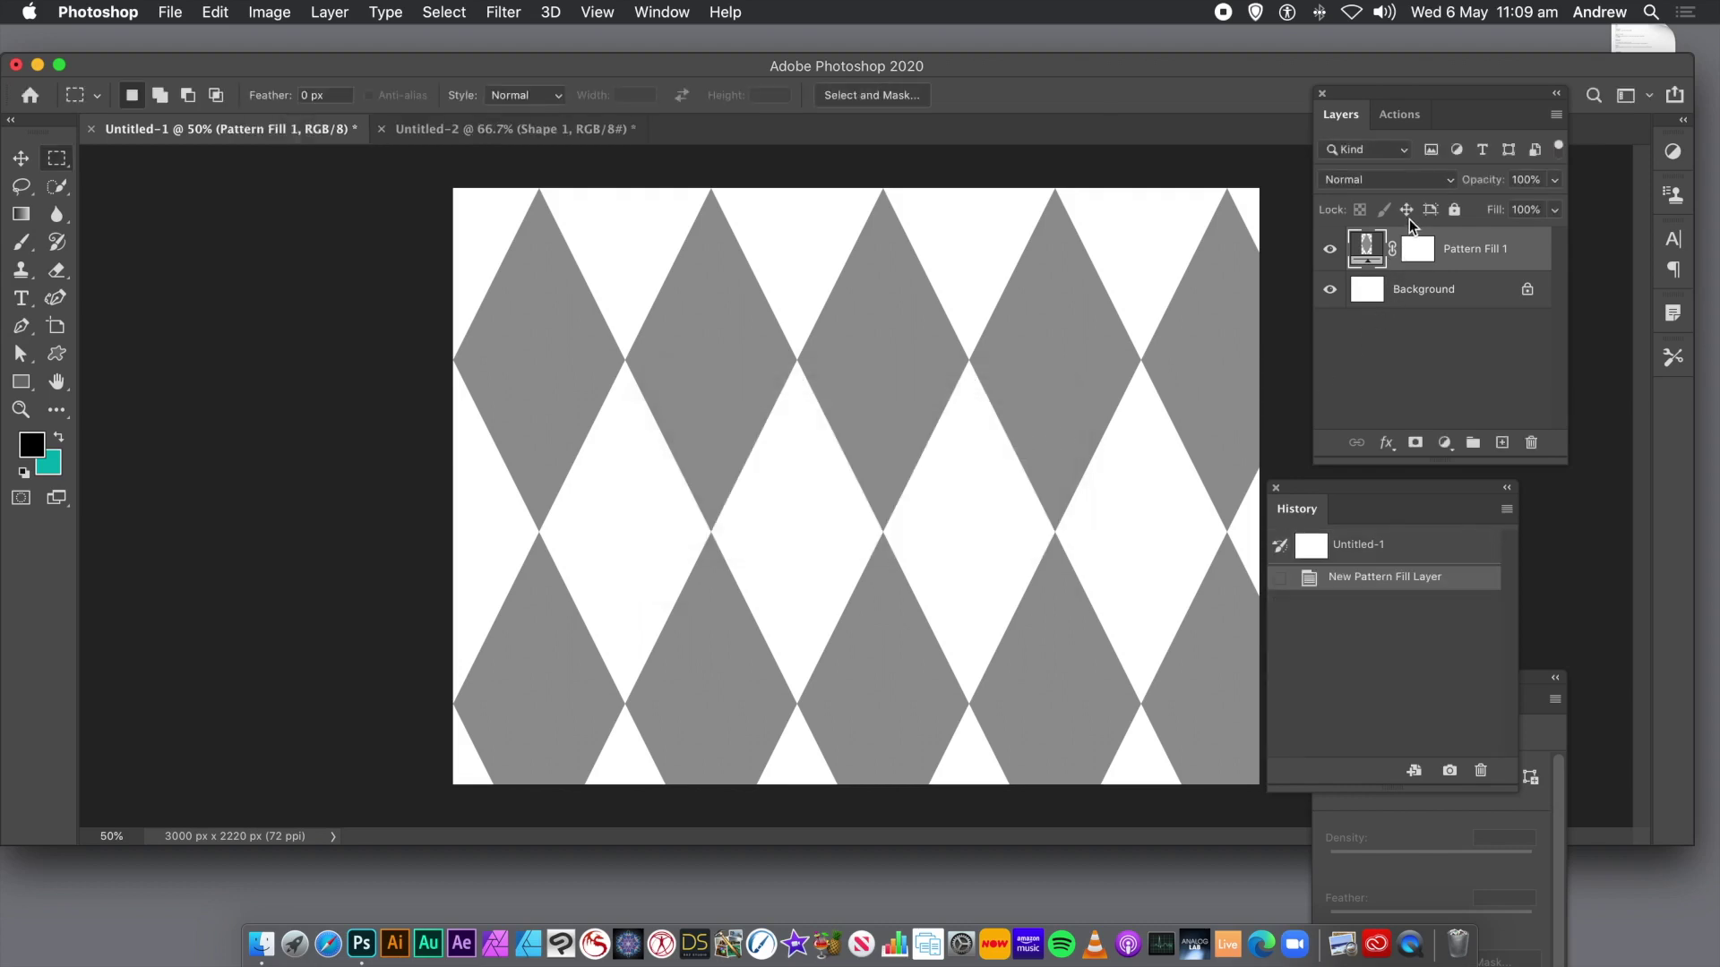
Duplicate the Pattern Fill 1 layer as Pattern Fill 1 copy.
click(318, 13)
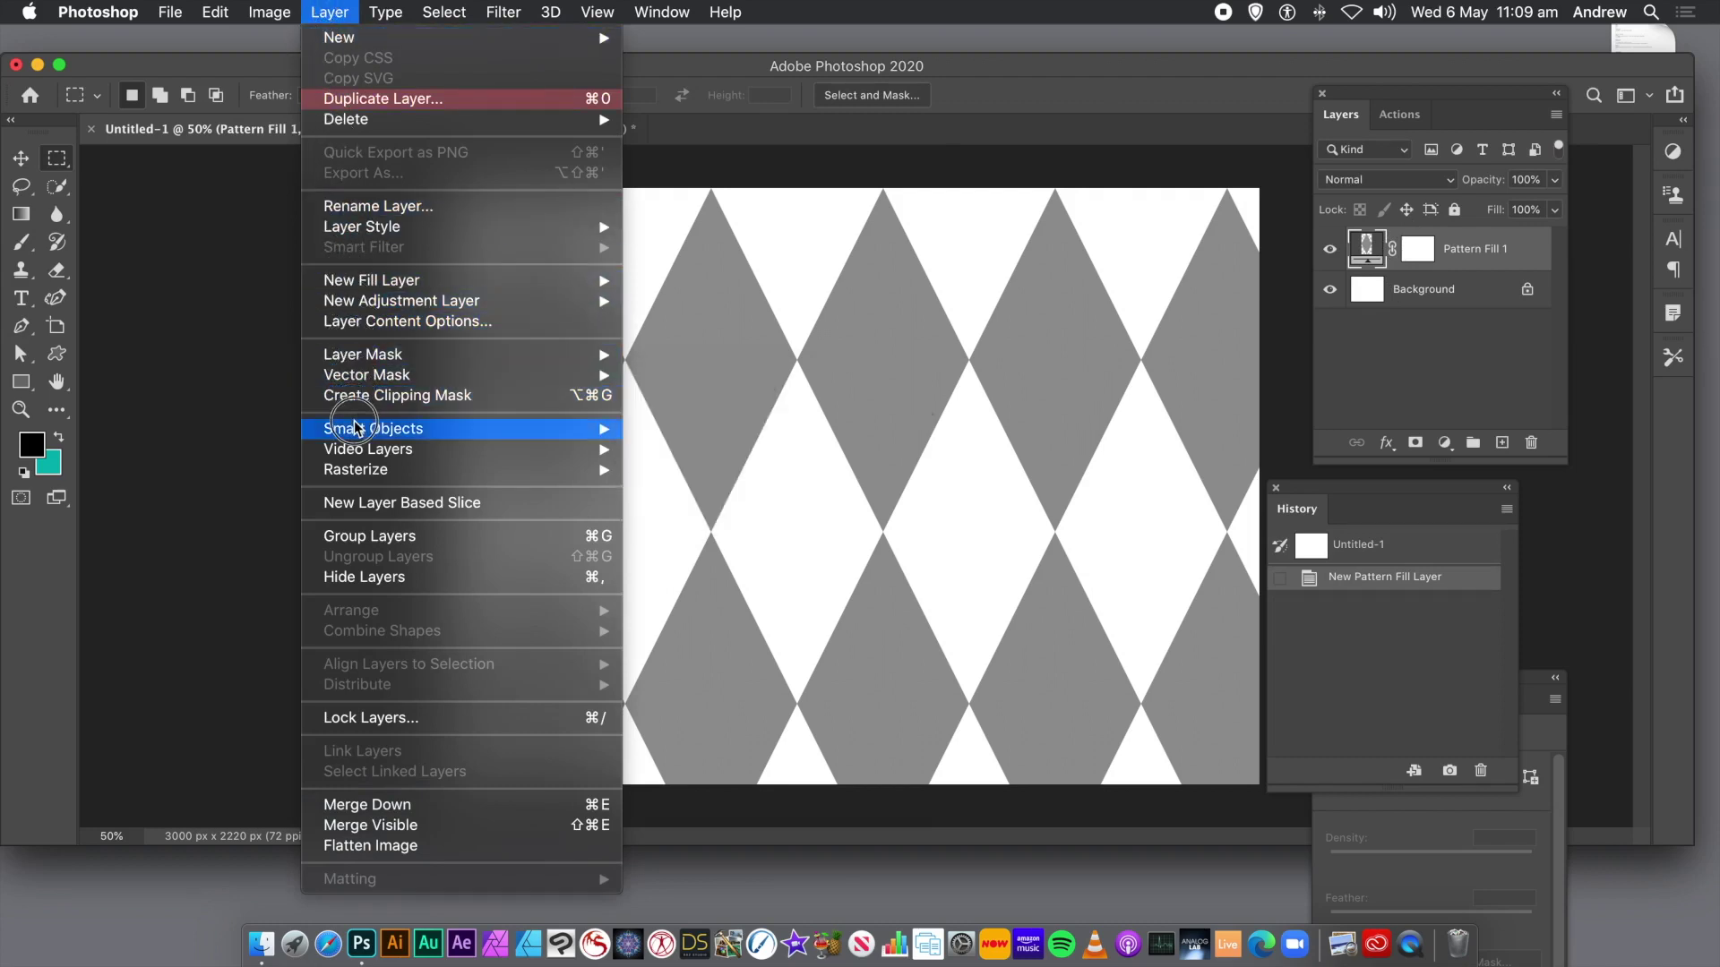
mouse_move(356, 428)
mouse_move(388, 233)
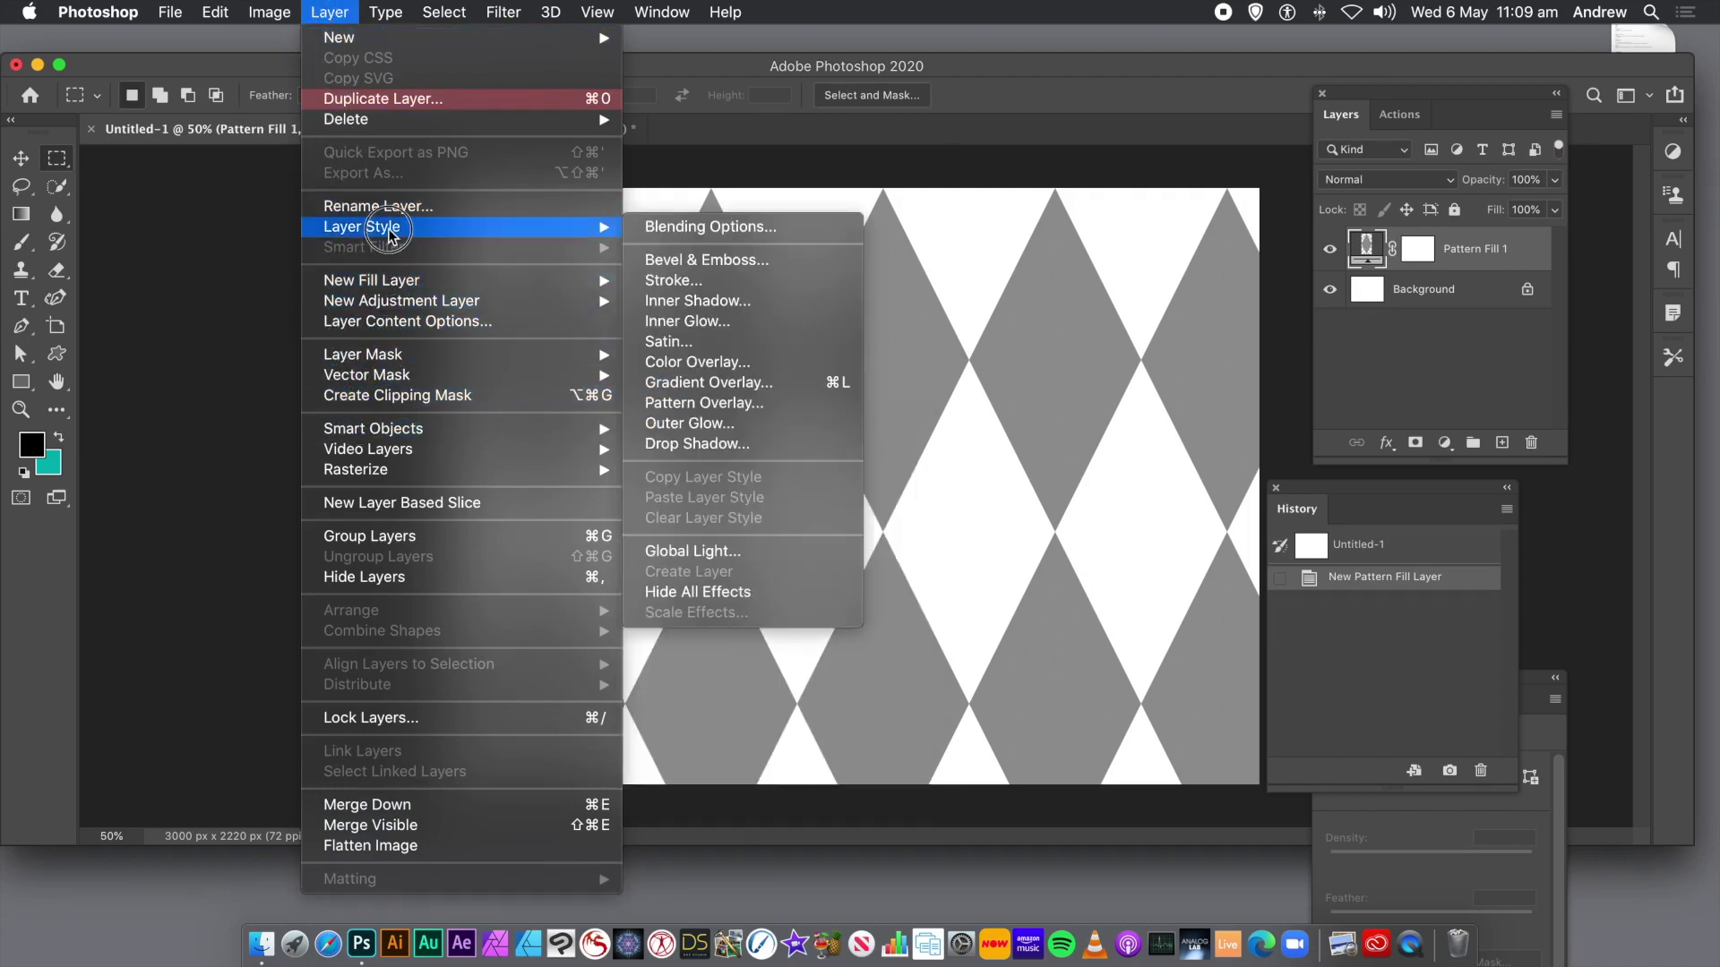
click(380, 101)
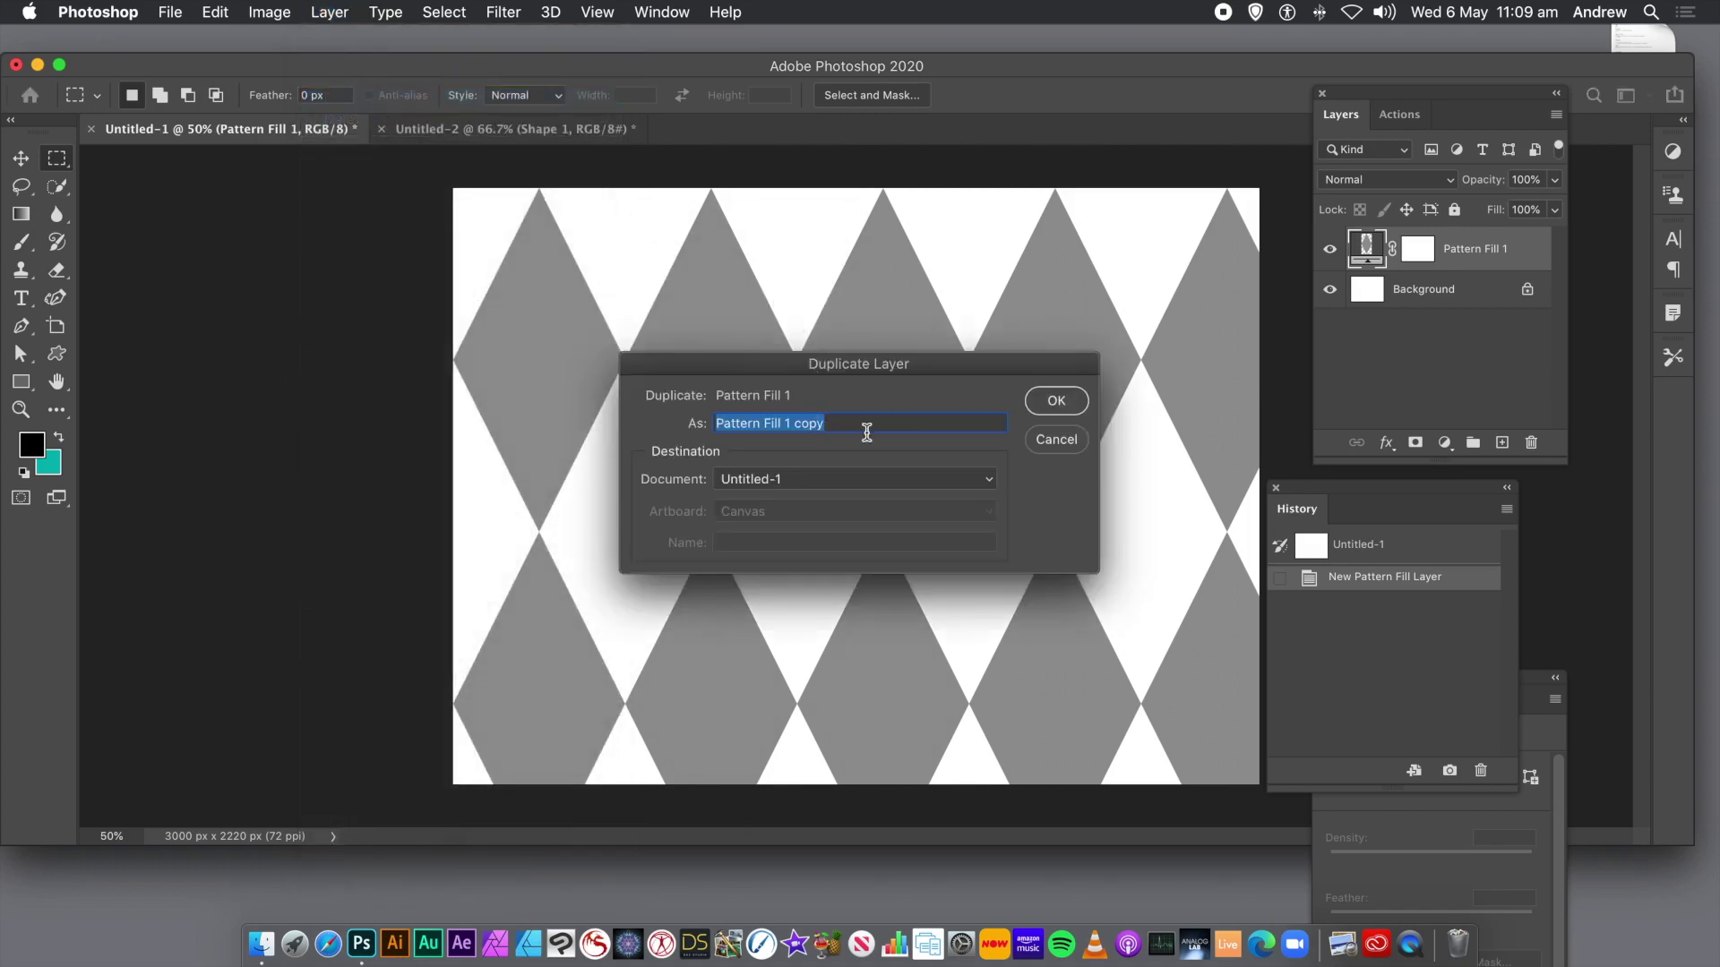
click(1055, 402)
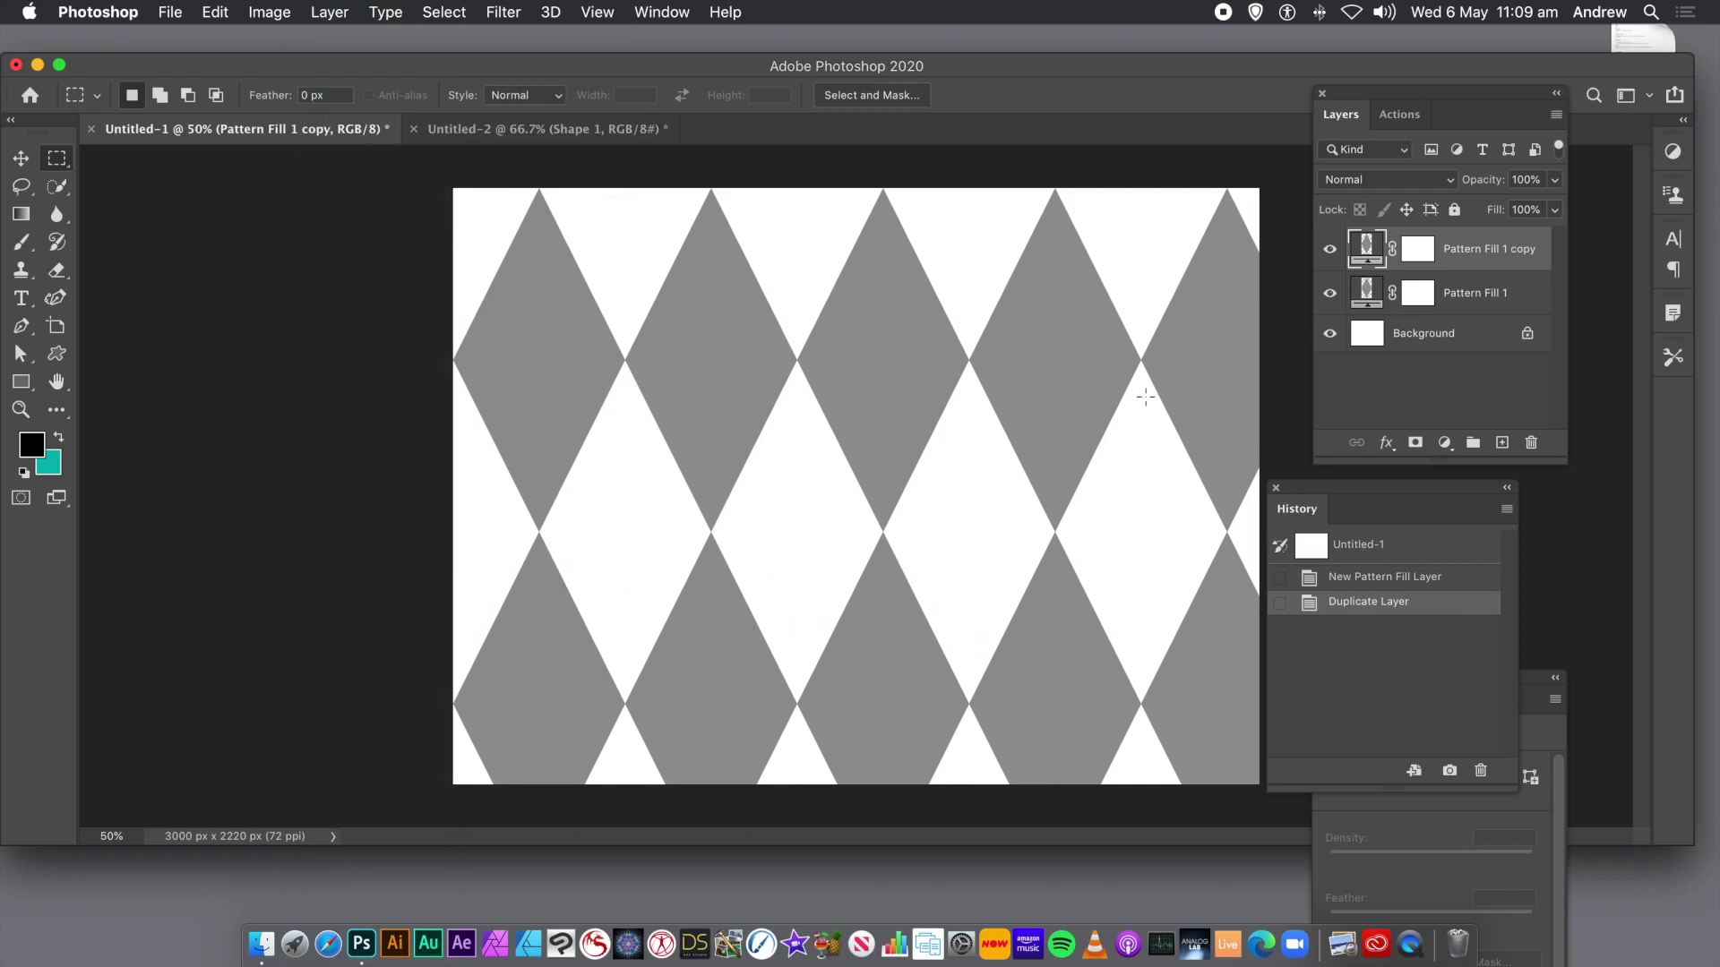
Drag the copy's pattern so its diamonds sit in the gaps between the original's.
double_click(1368, 249)
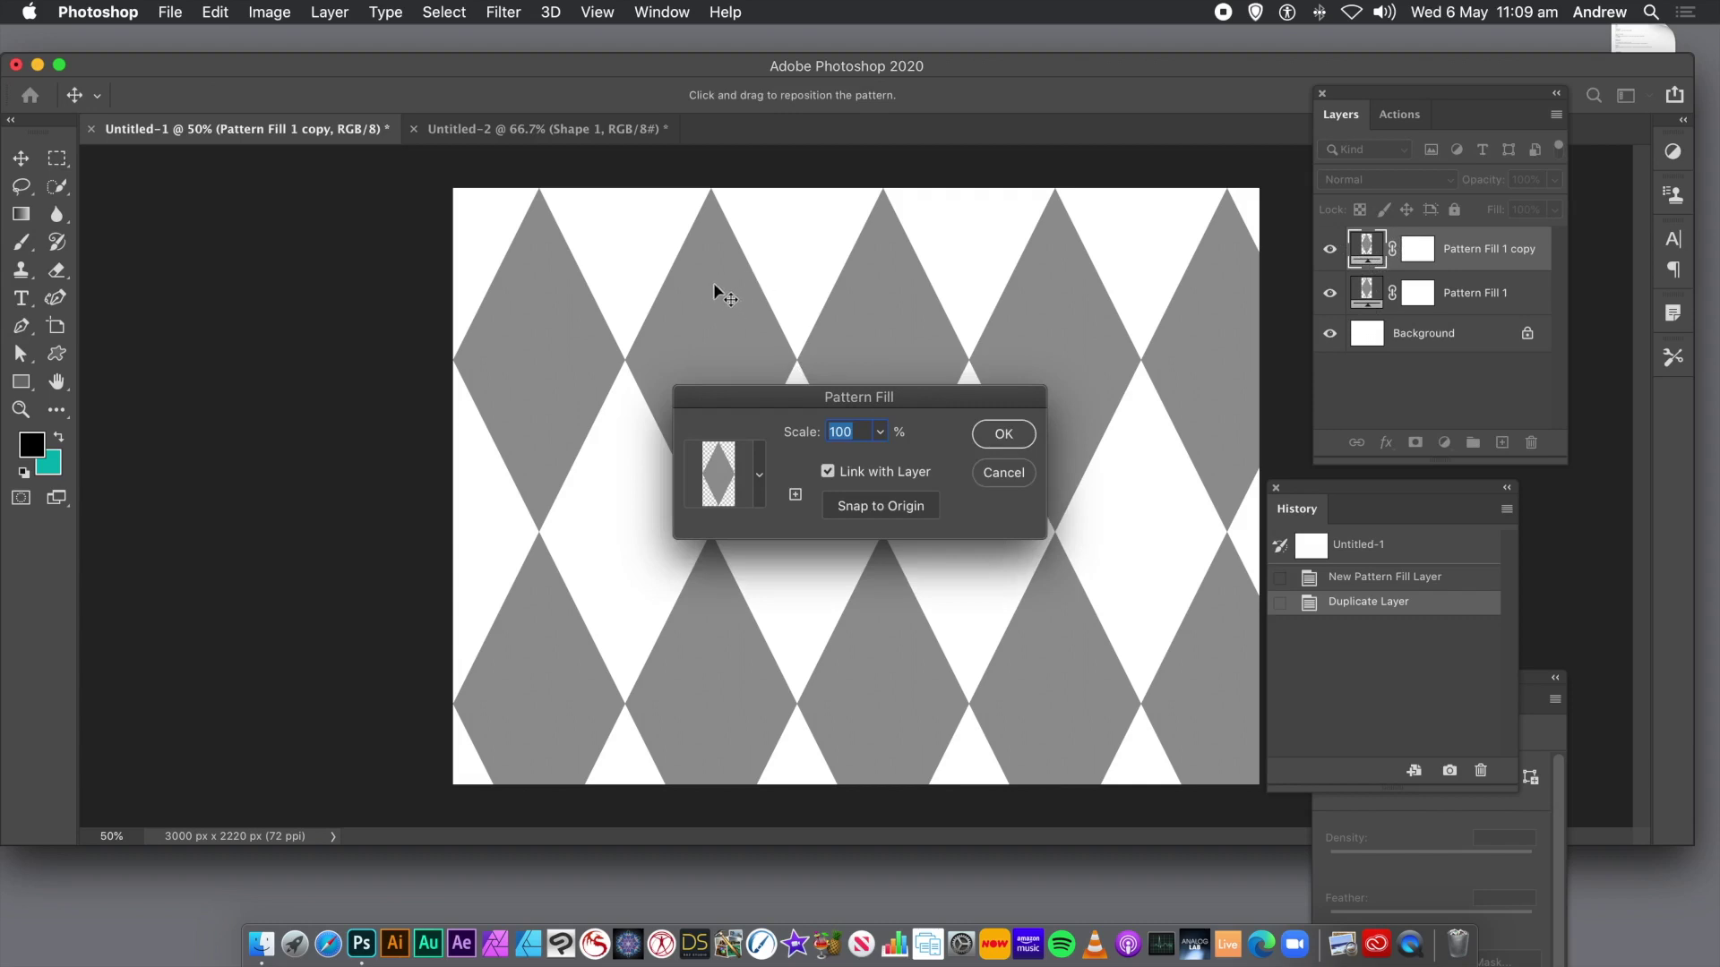
drag(714, 296, 630, 465)
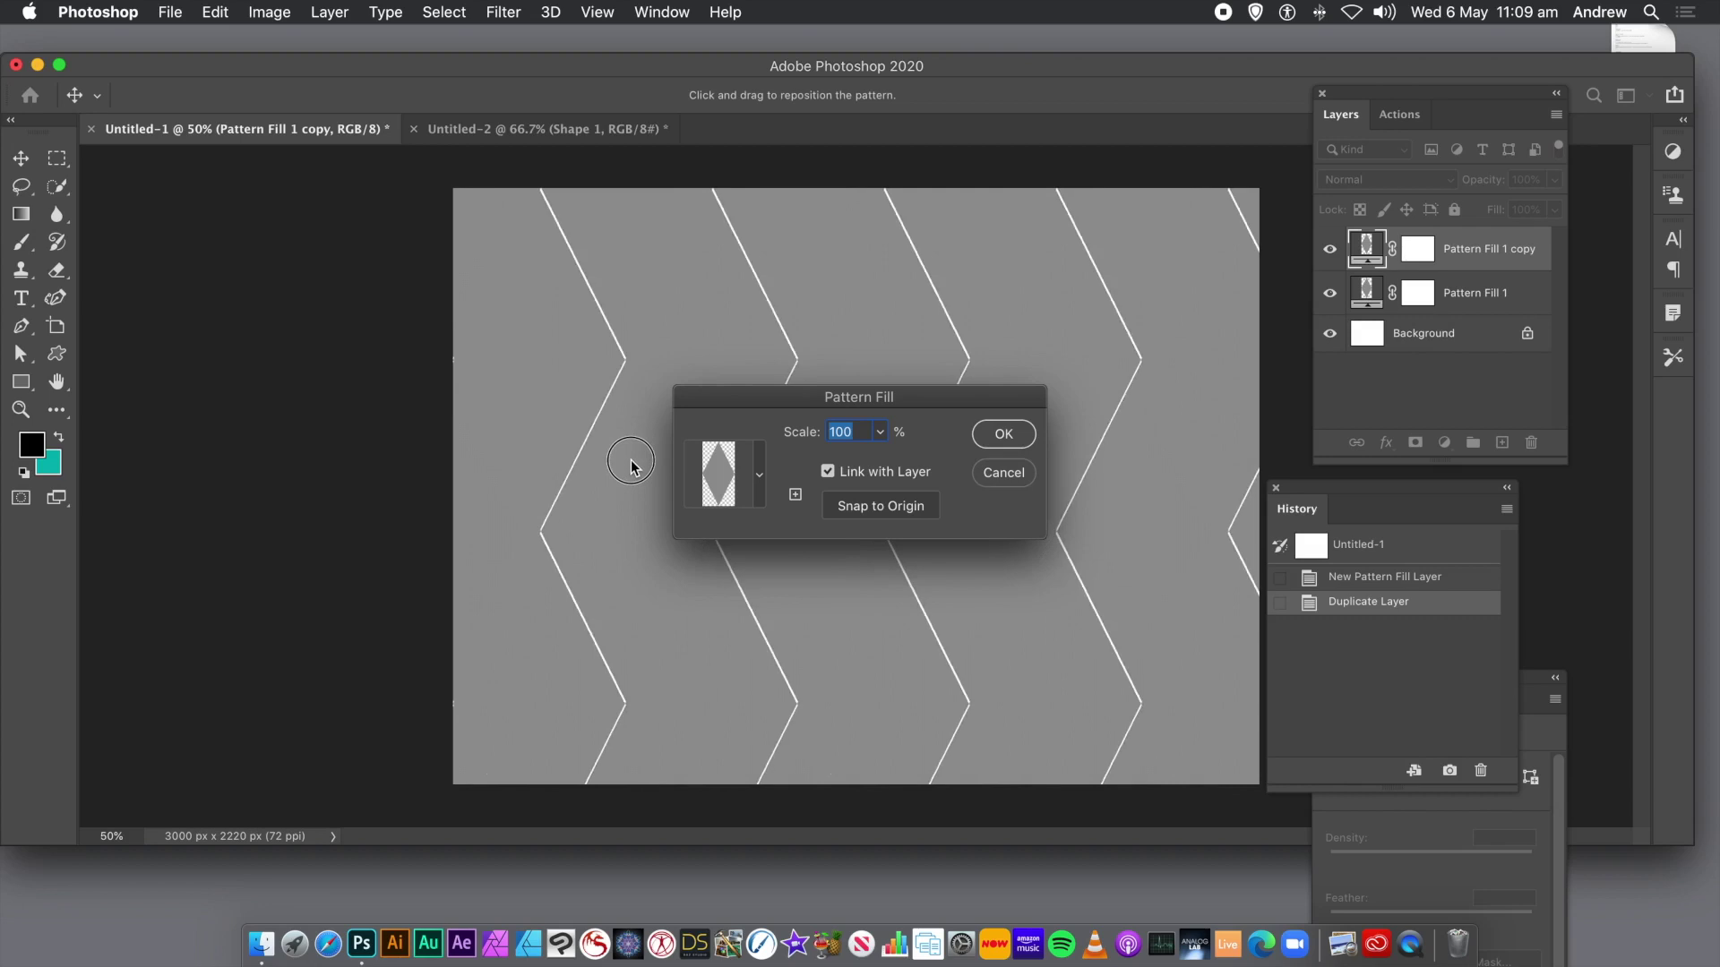
drag(631, 465, 629, 461)
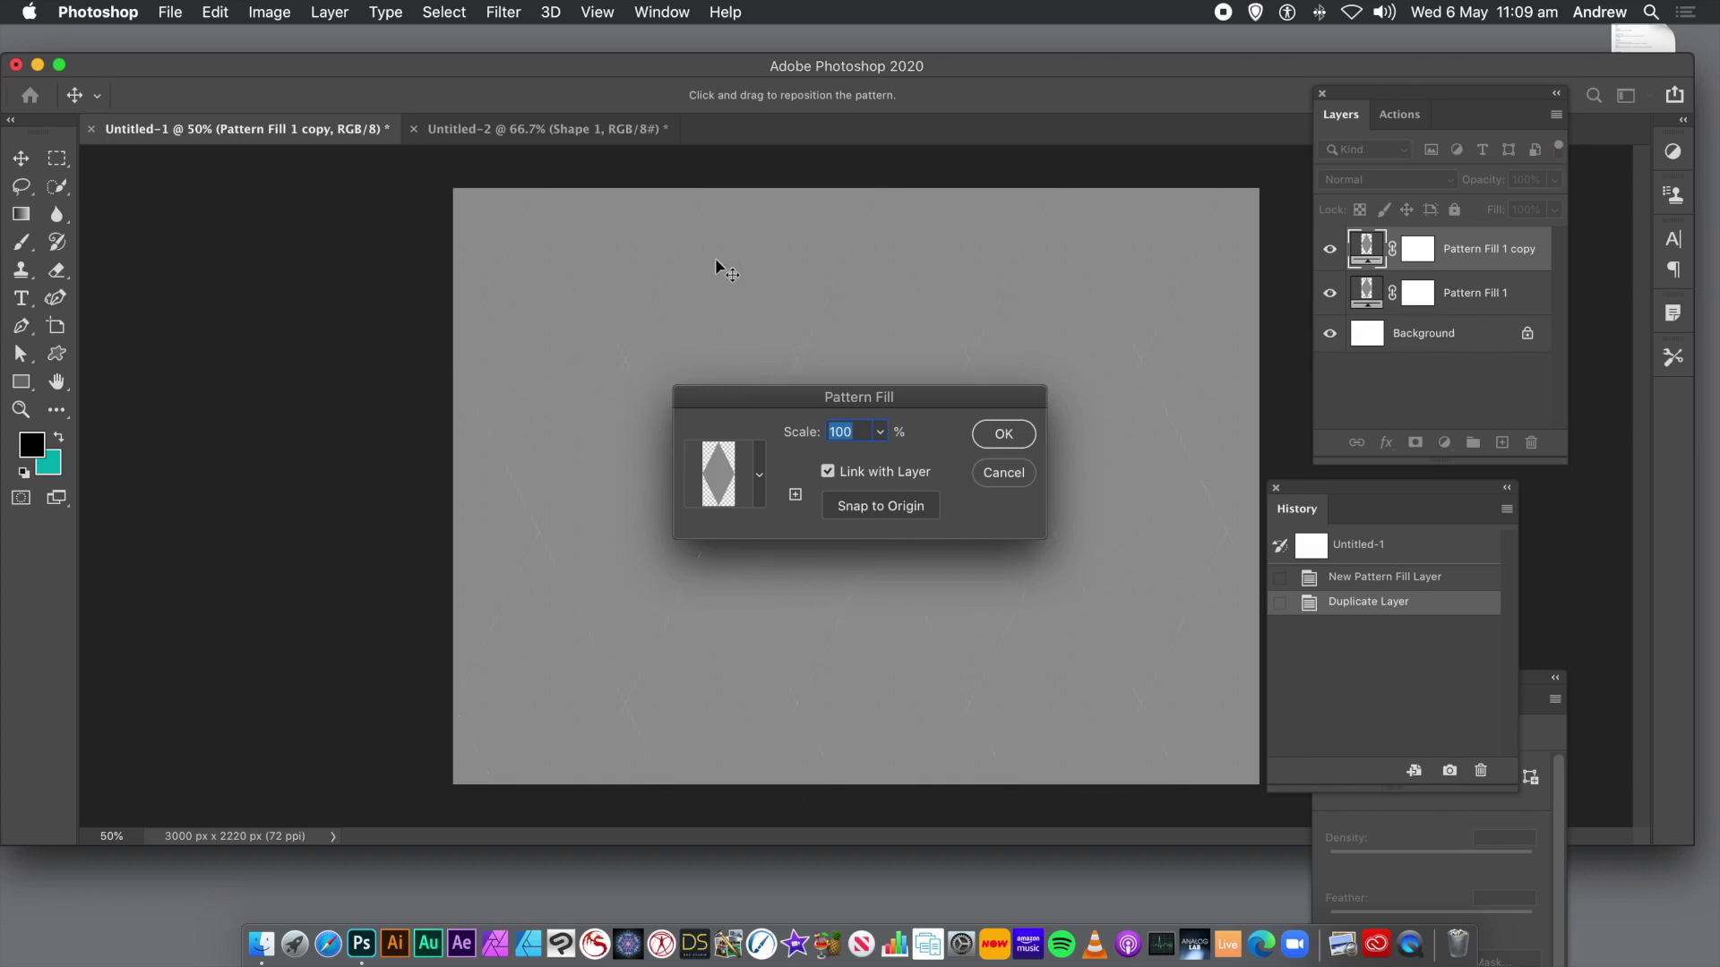
mouse_move(833, 314)
mouse_down()
mouse_move(576, 561)
mouse_move(529, 499)
mouse_move(610, 373)
mouse_move(631, 376)
mouse_up()
click(1001, 436)
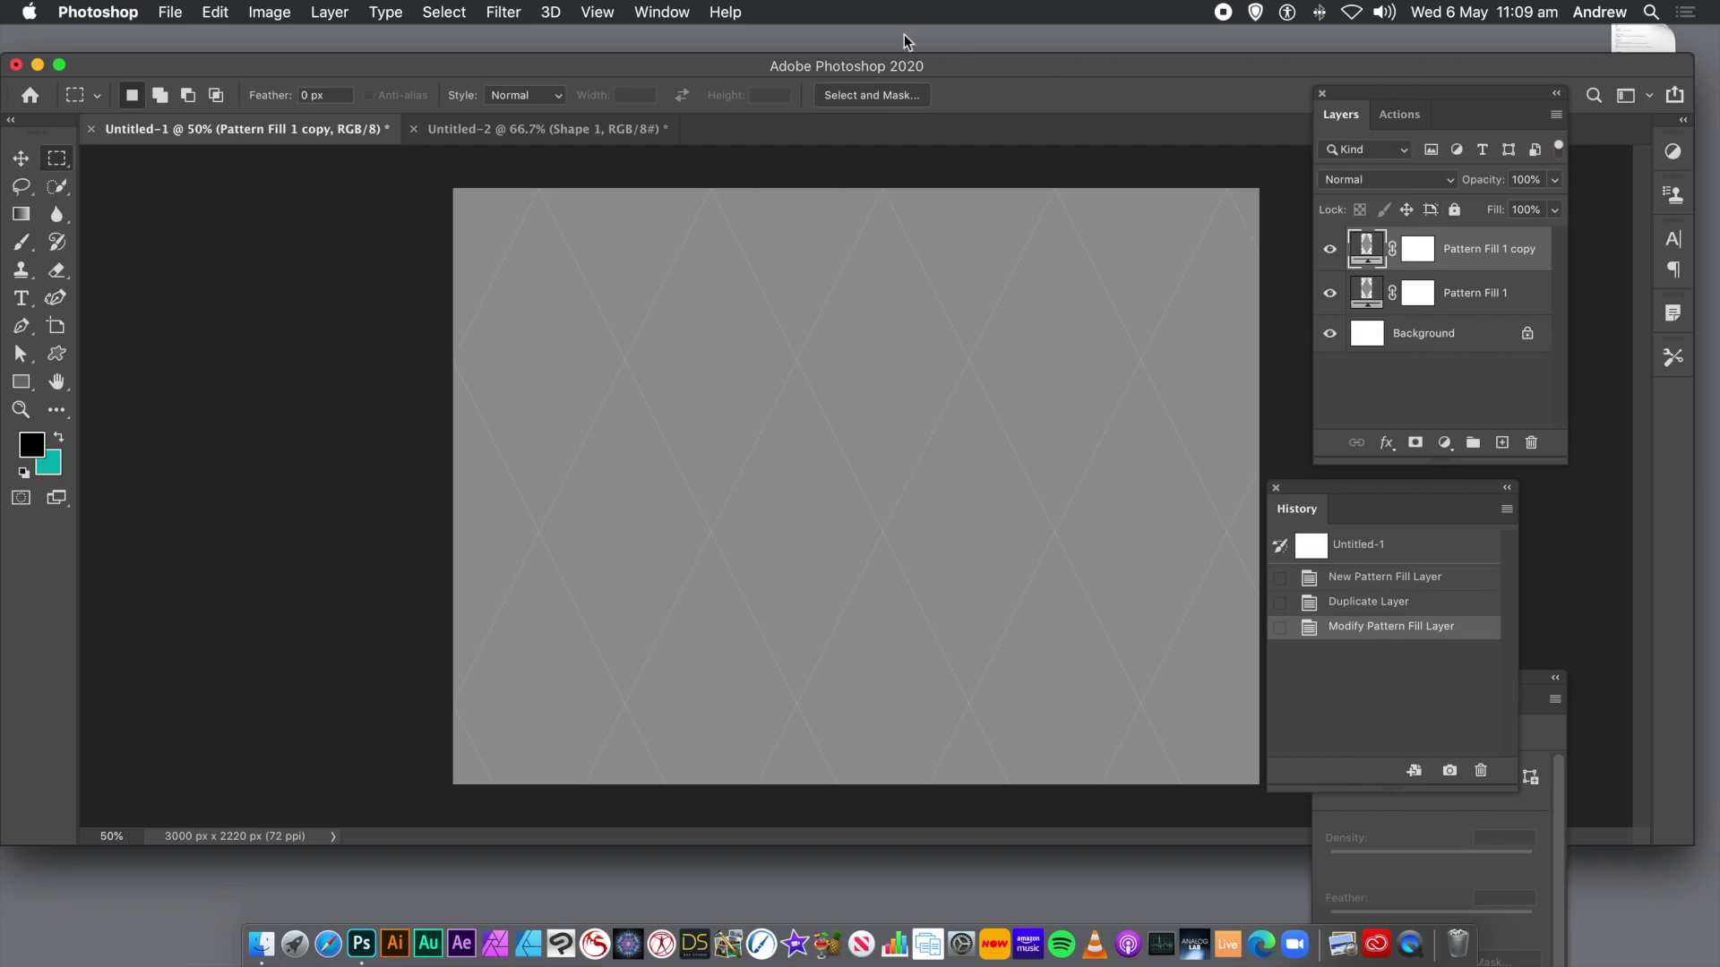
Convert the Pattern Fill 1 copy layer to a smart object.
click(329, 12)
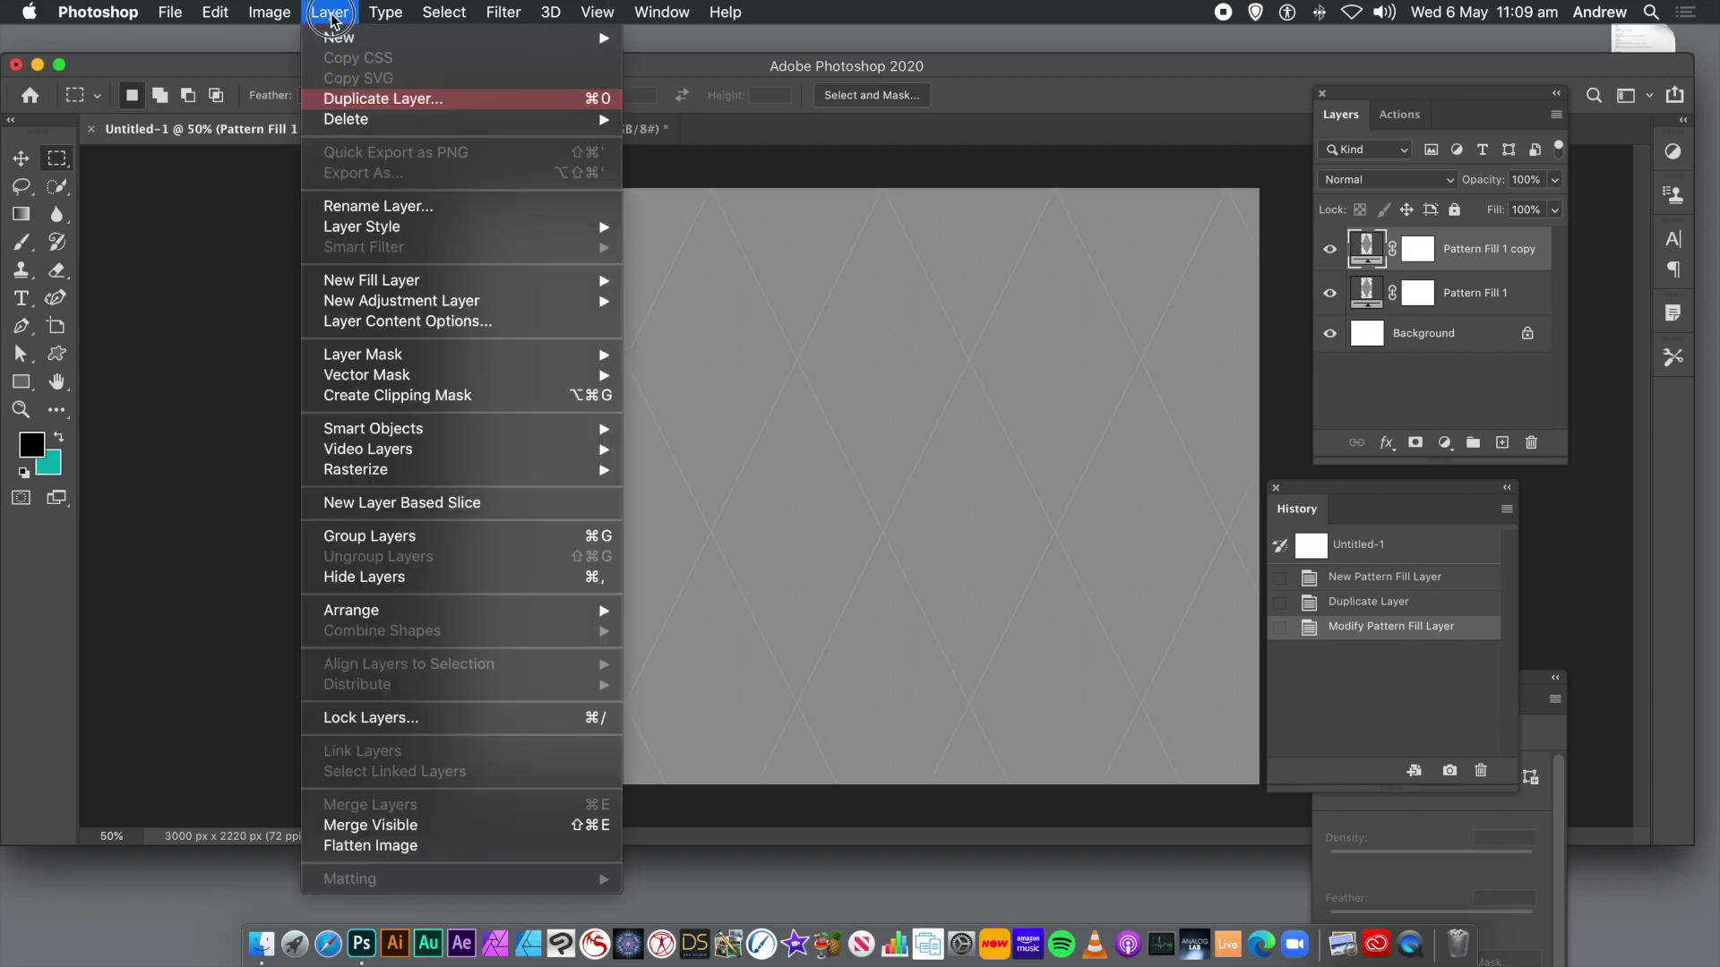
mouse_move(350, 429)
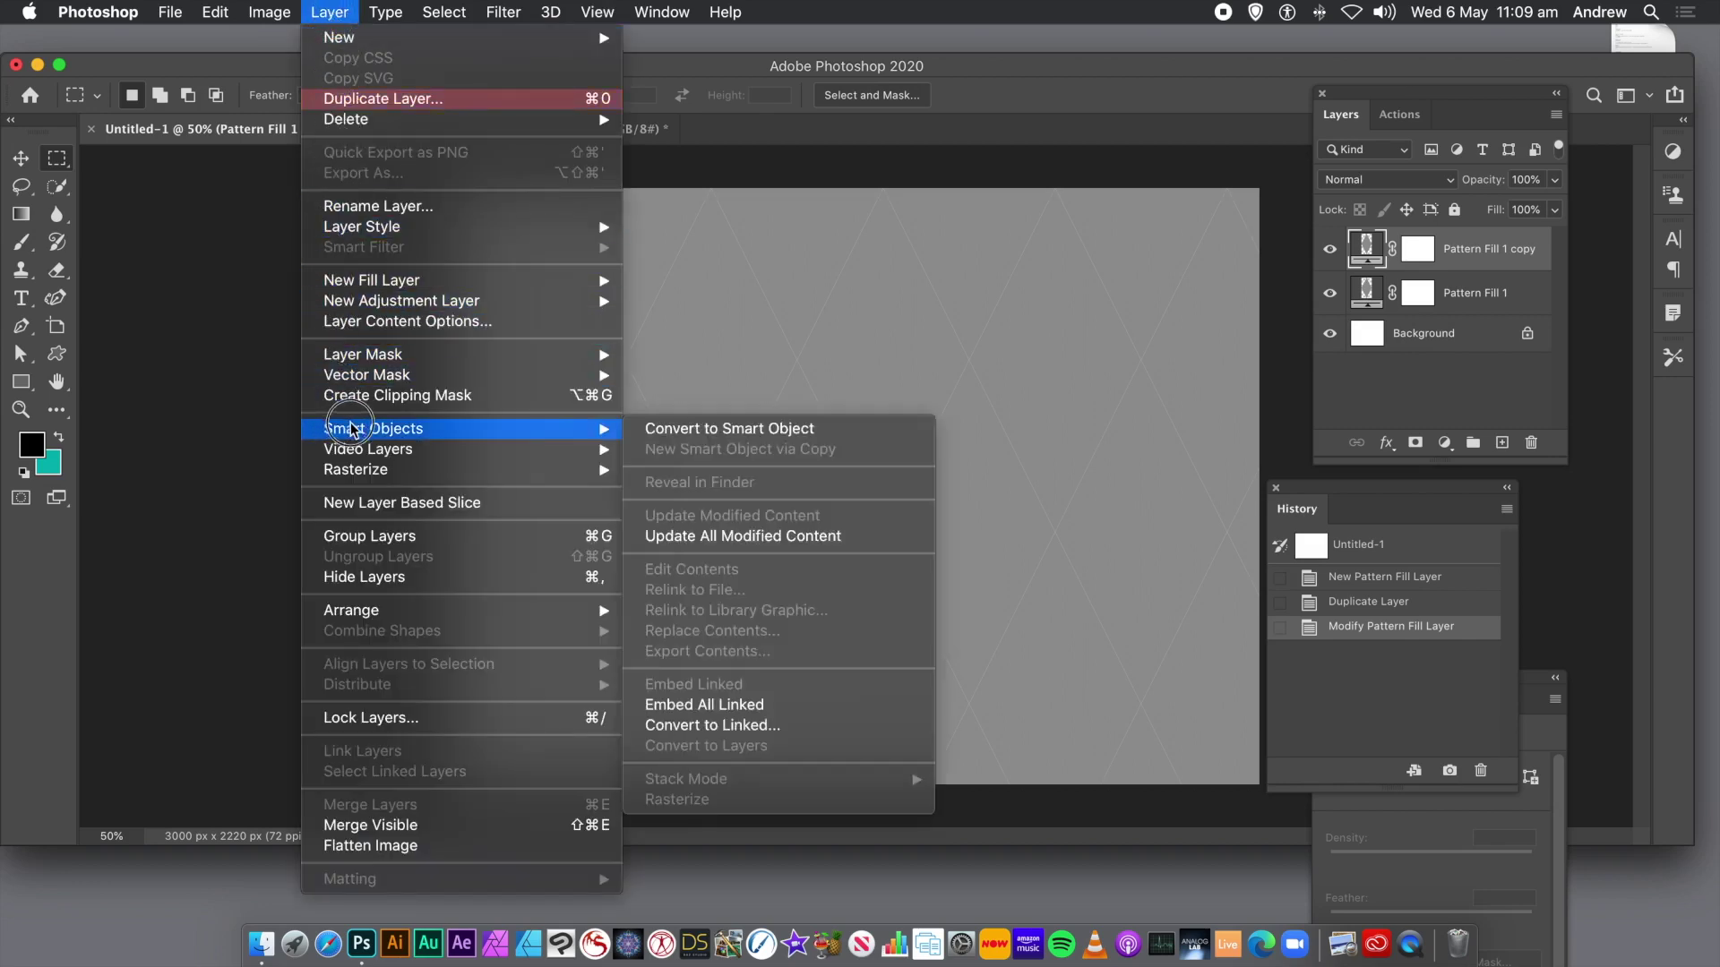
click(666, 430)
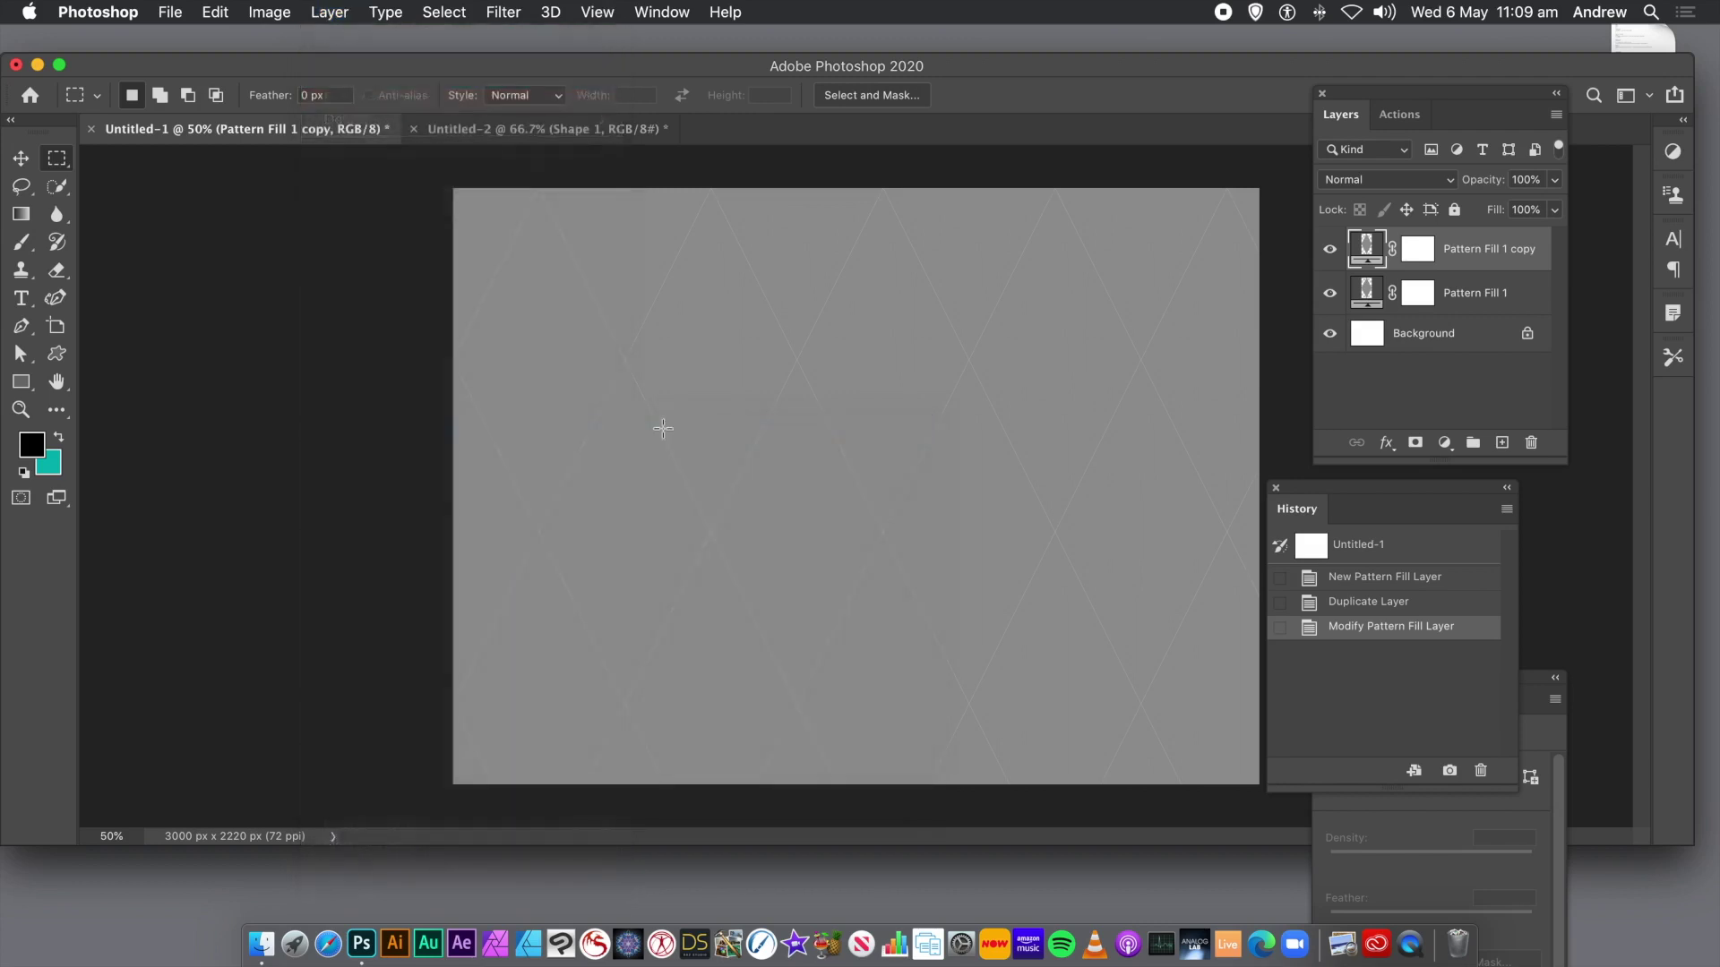
Colorize the copy with Hue/Saturation at Hue 243, Saturation 77, Lightness -12.
click(269, 12)
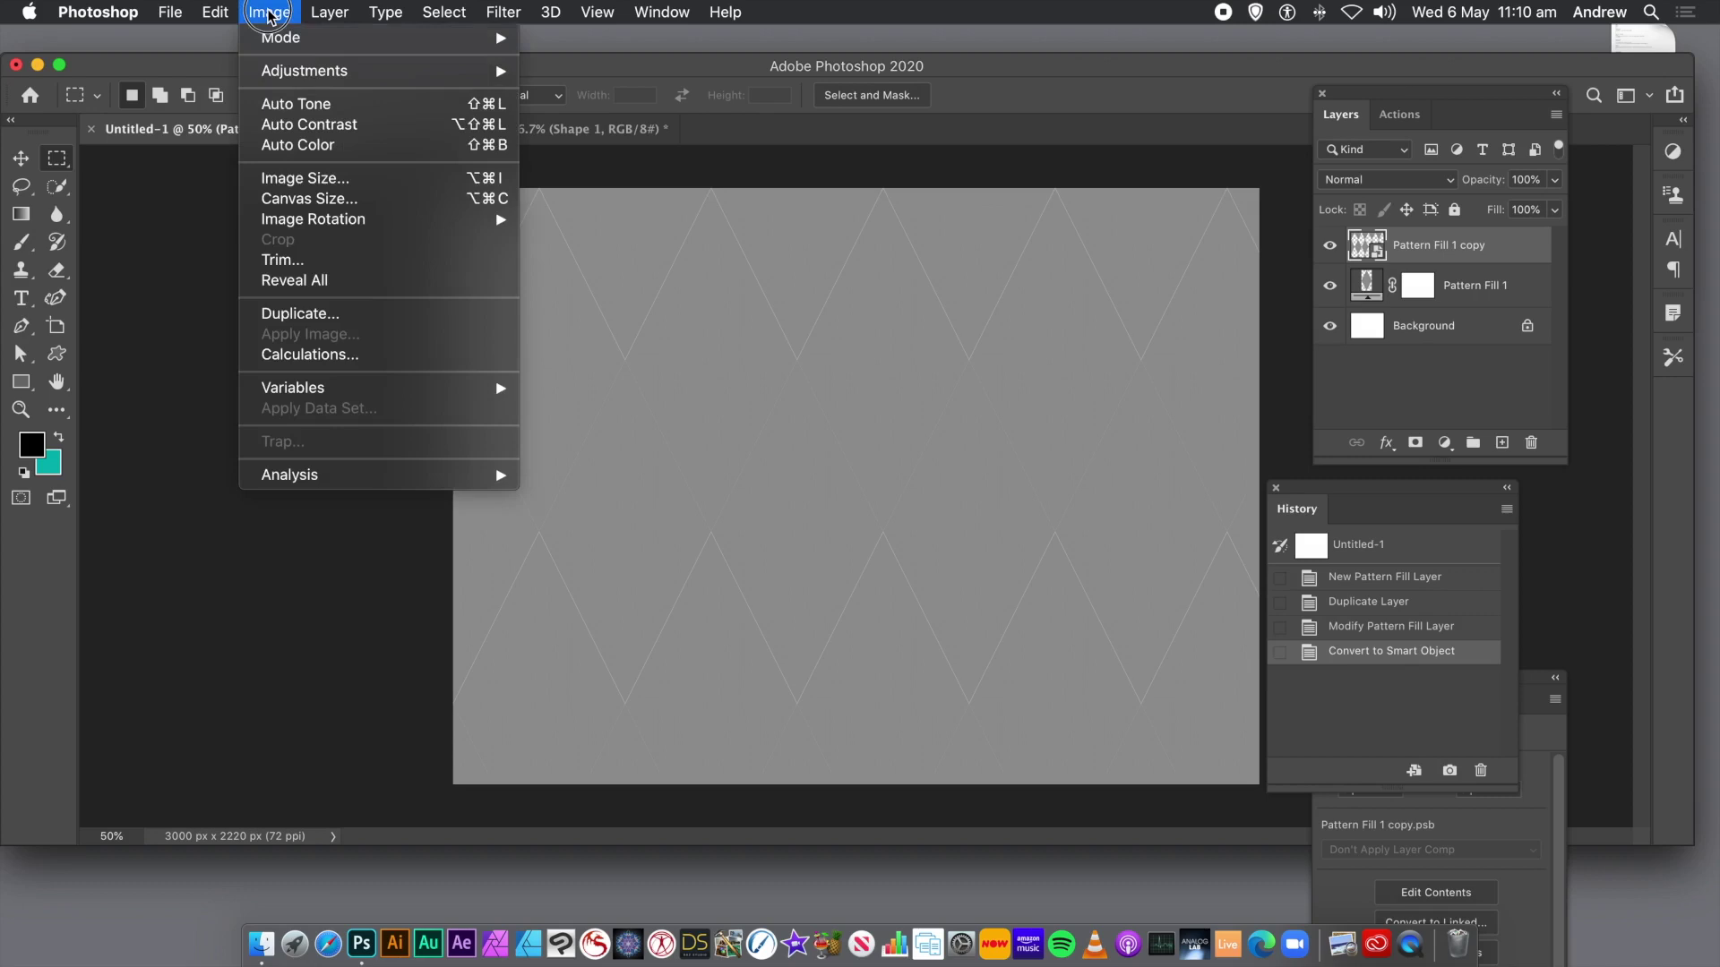
mouse_move(296, 71)
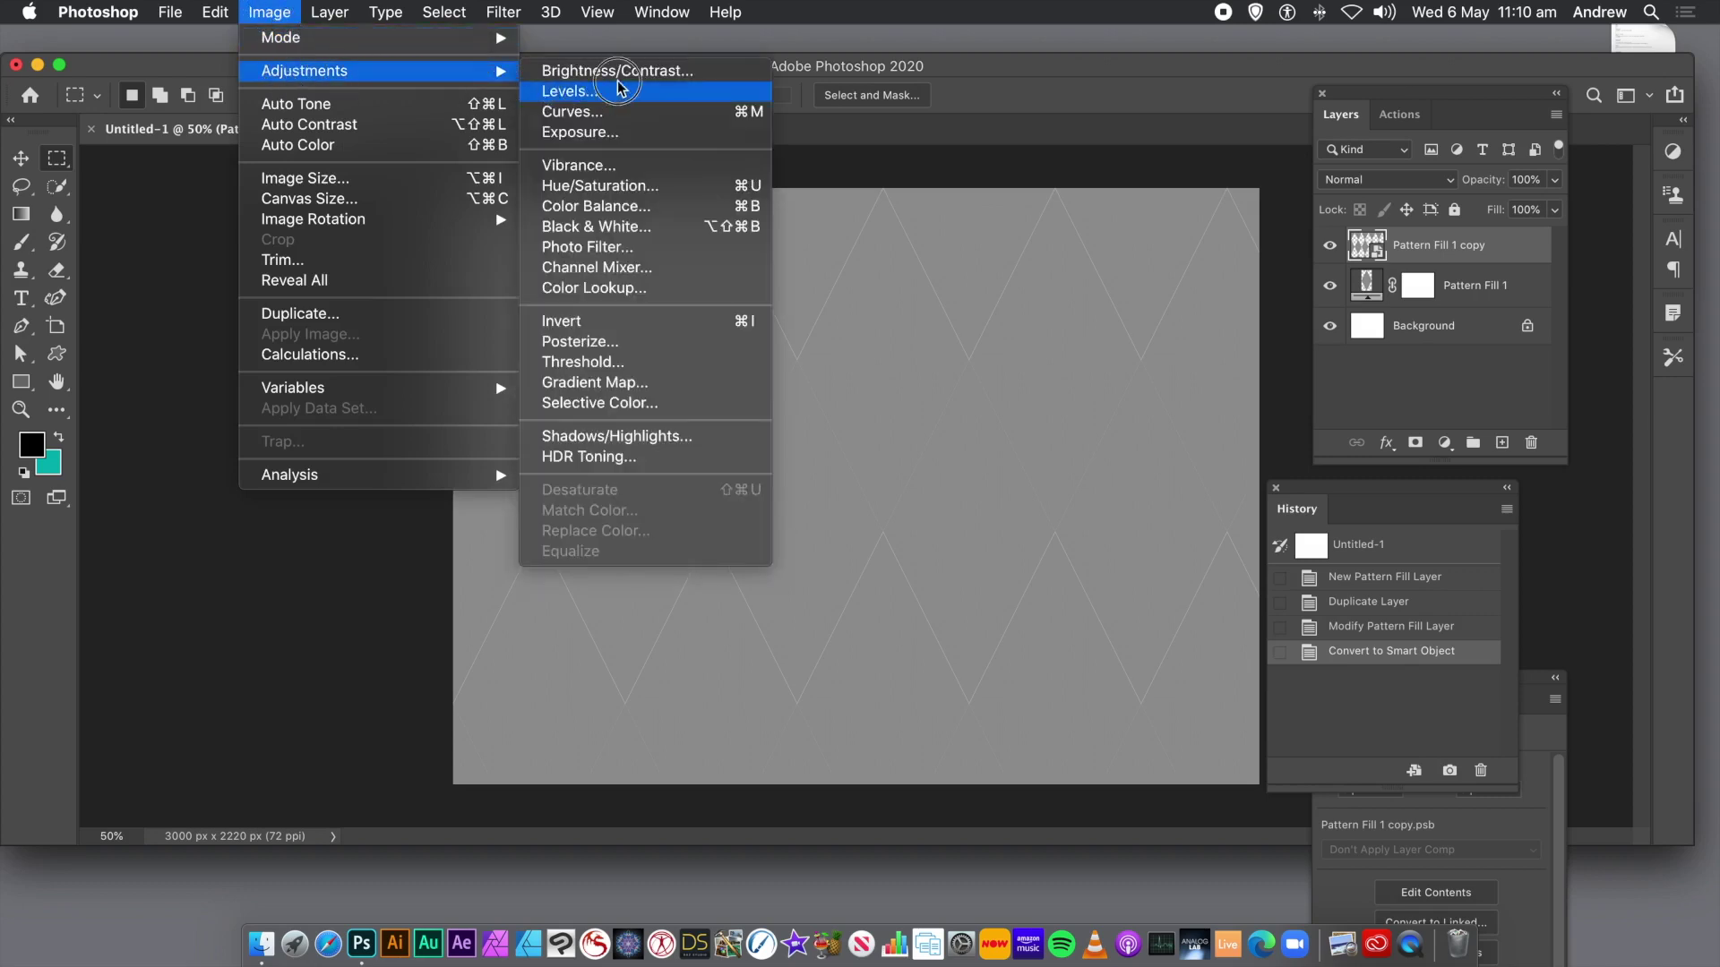
click(641, 188)
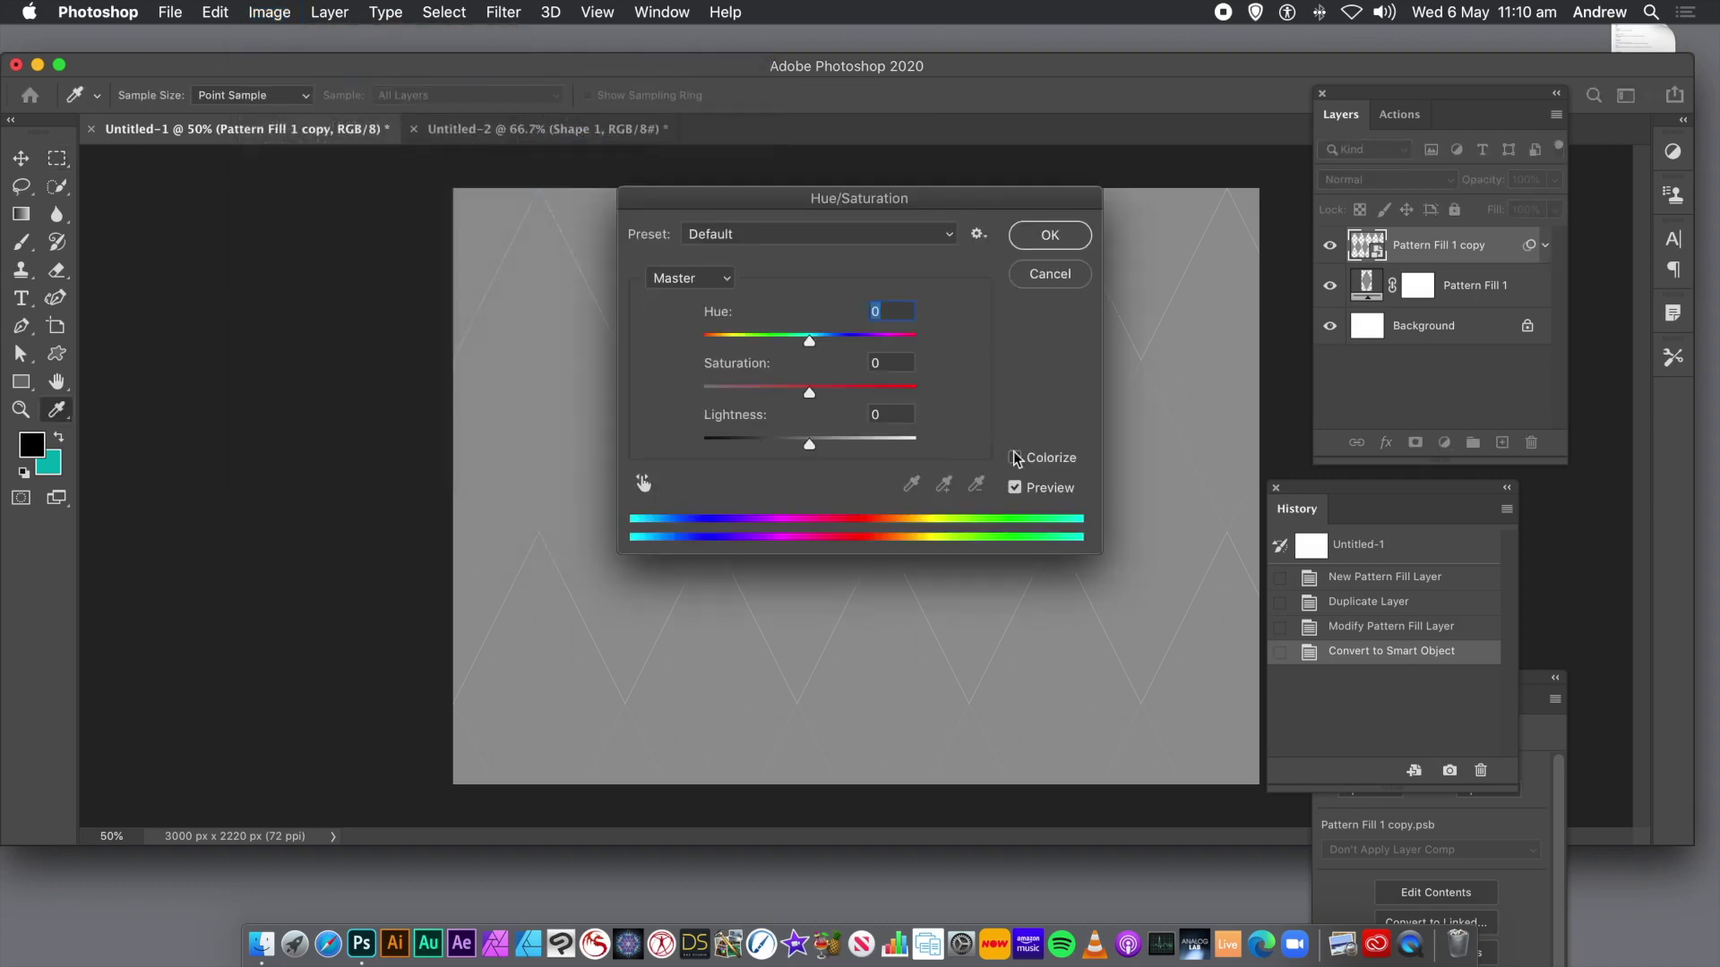
click(1015, 458)
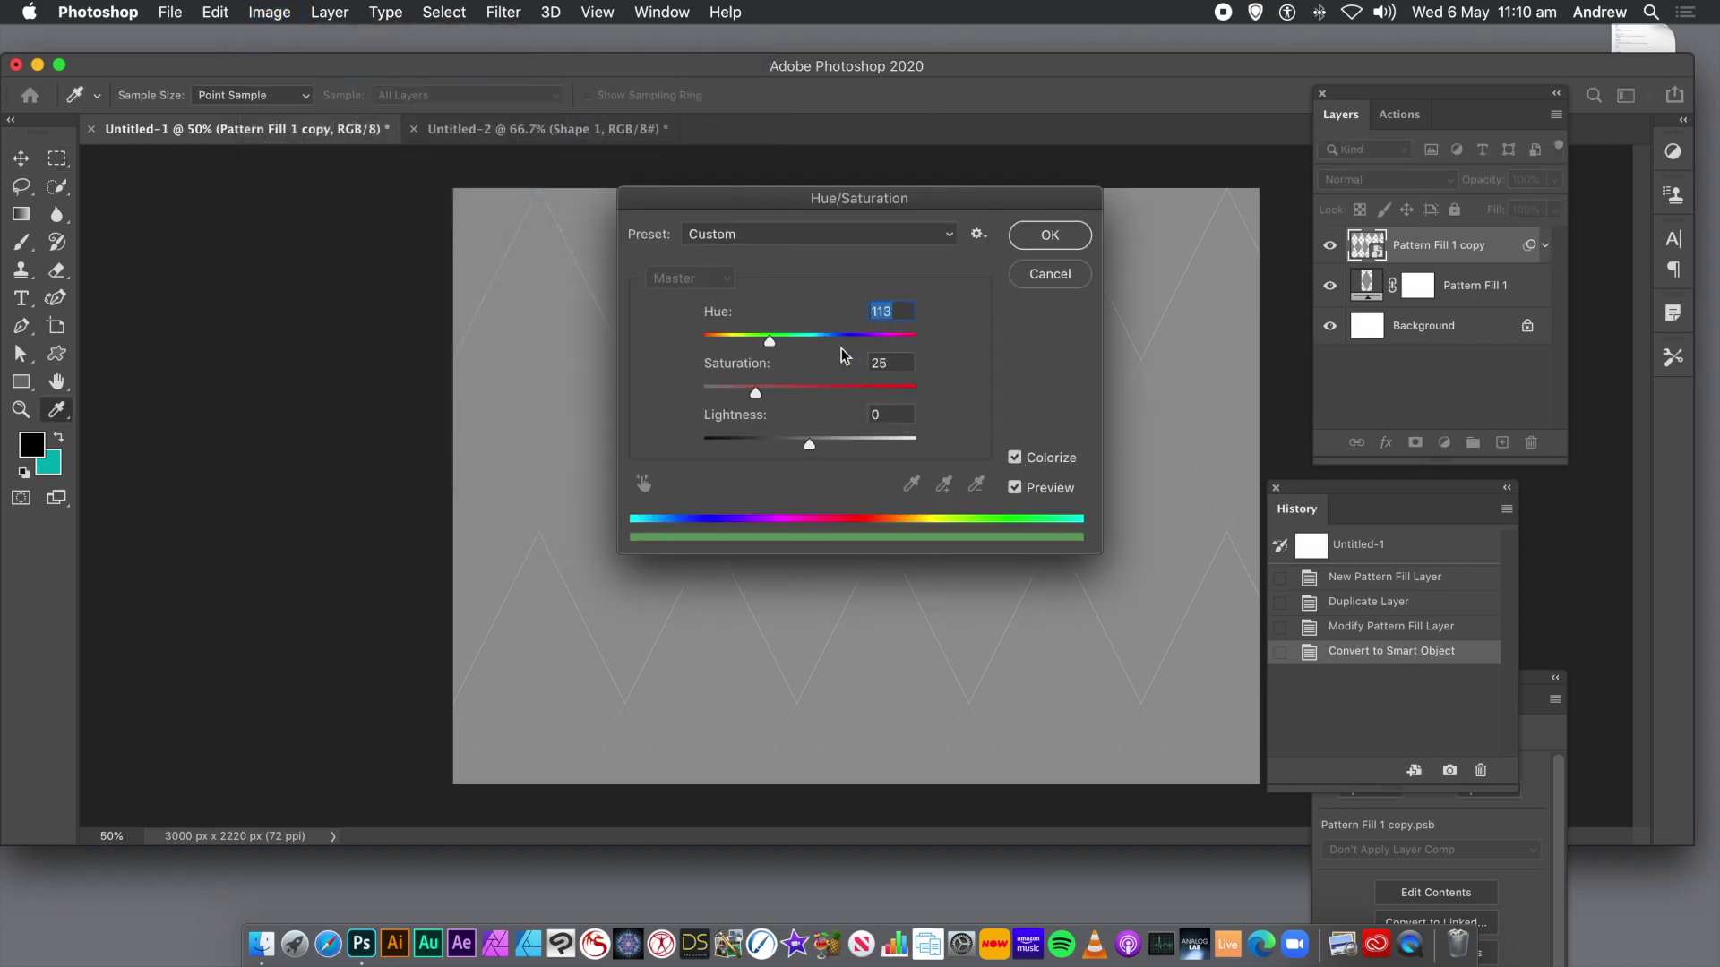
drag(769, 342, 838, 340)
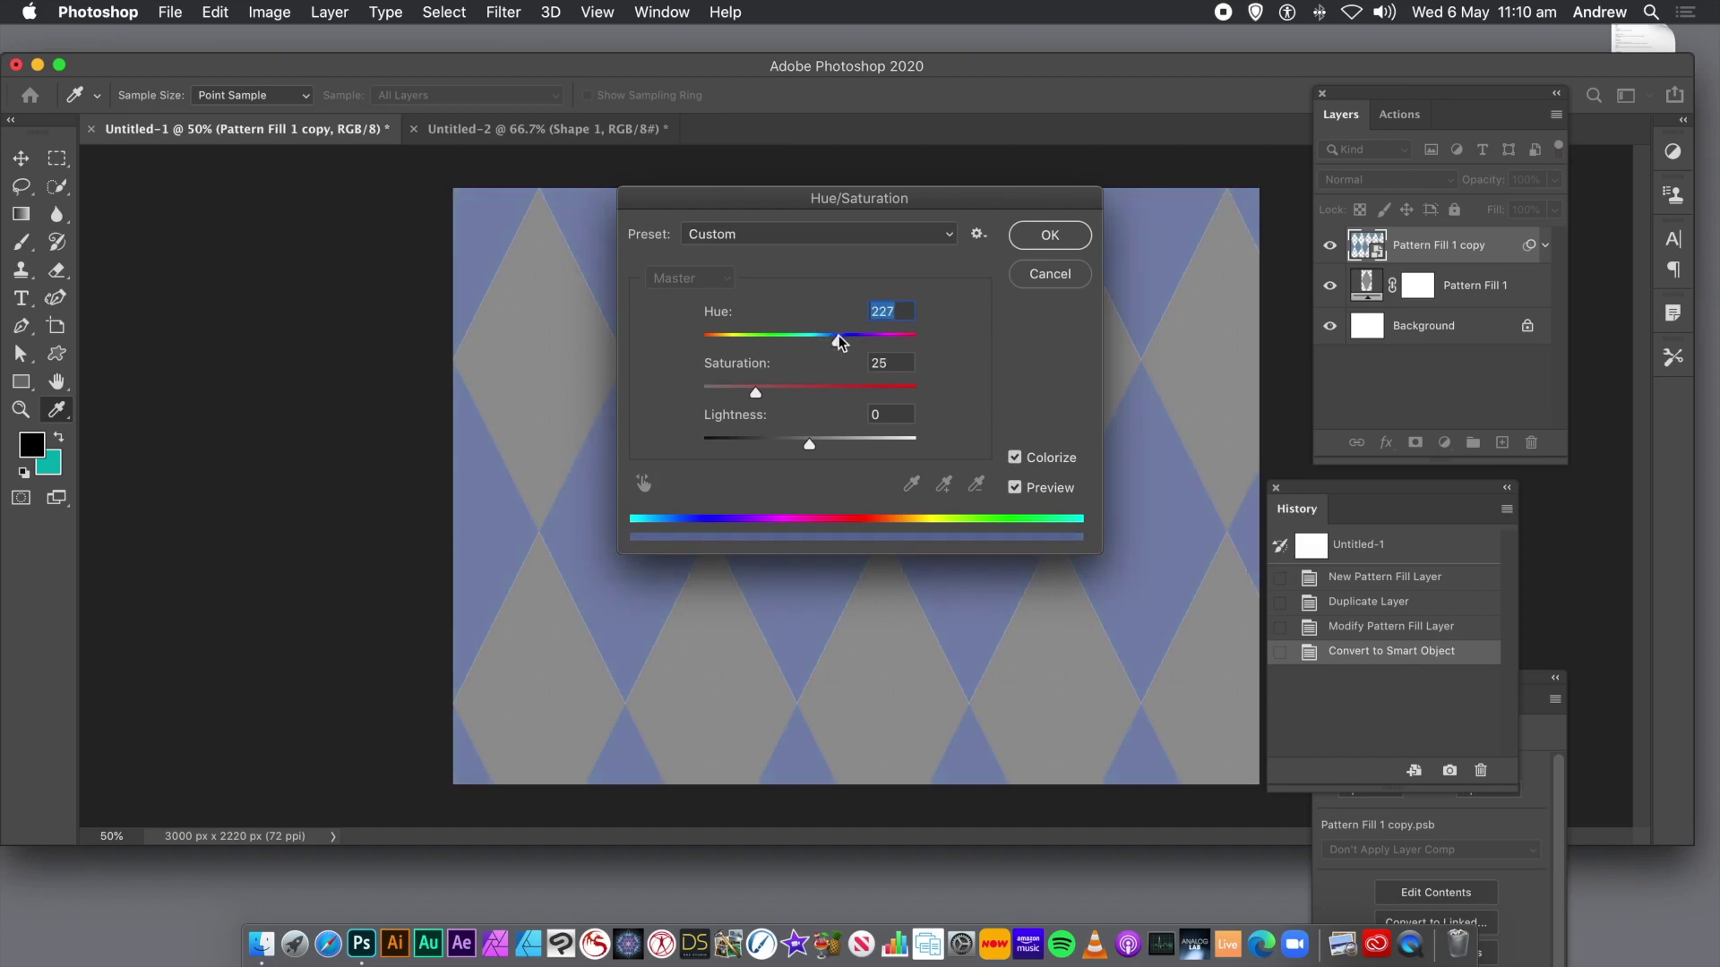
click(866, 388)
drag(844, 442, 799, 442)
drag(841, 345, 849, 344)
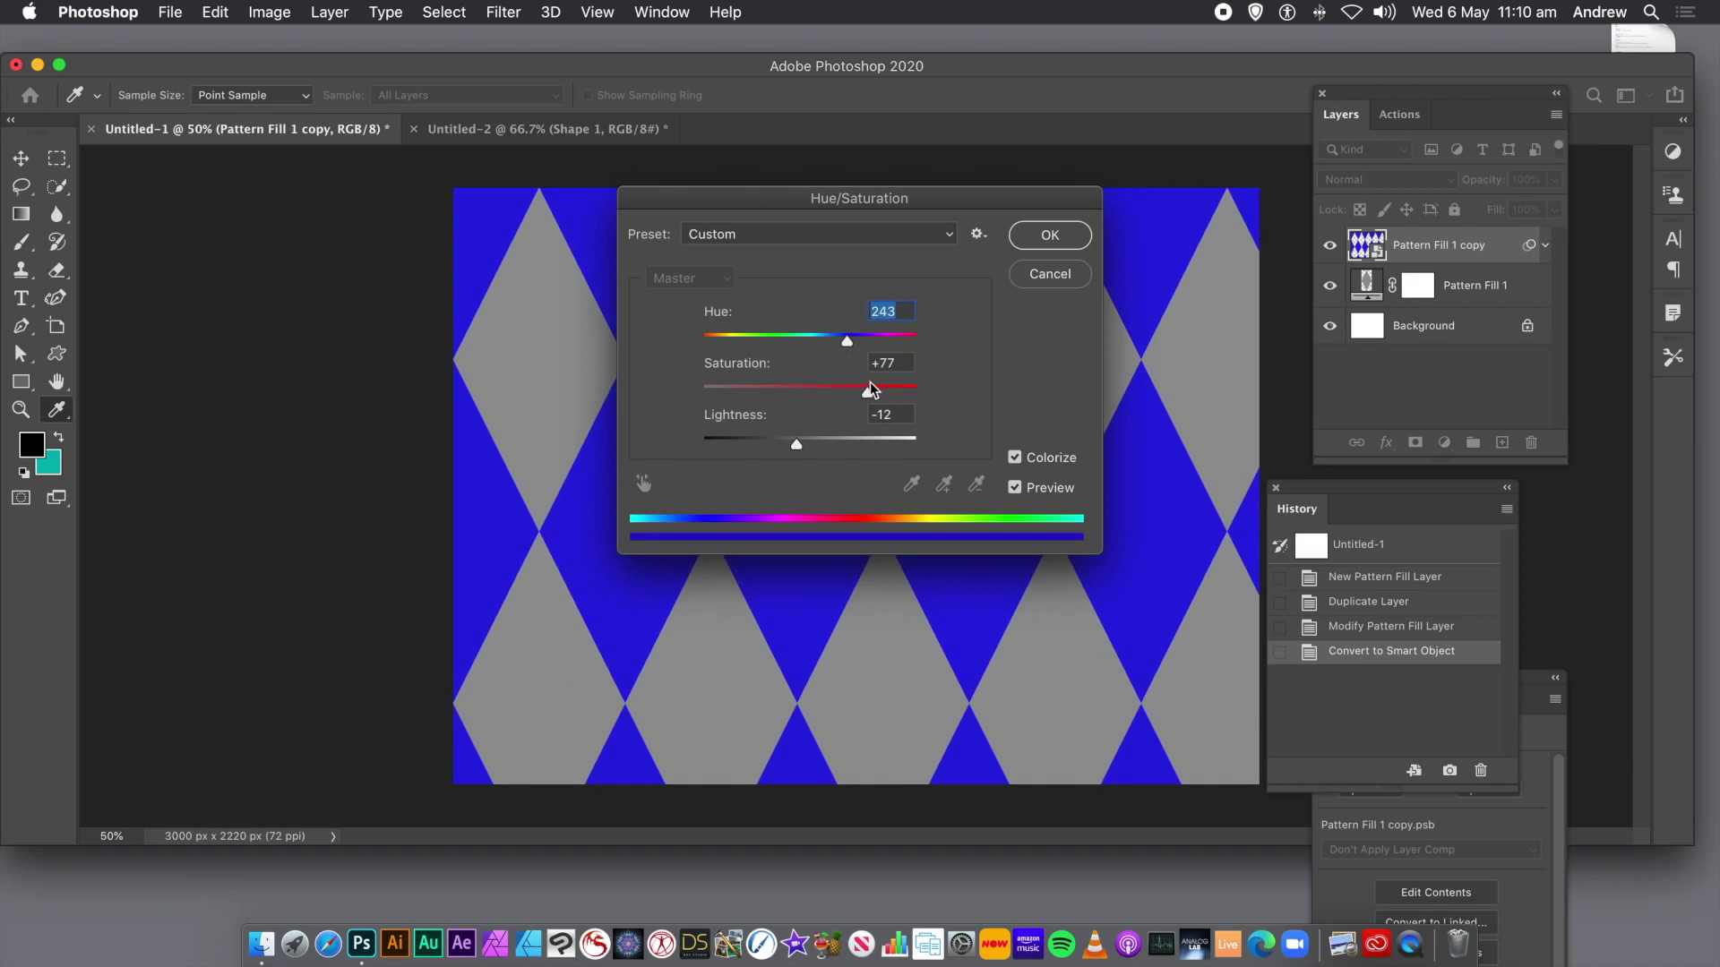
click(1050, 236)
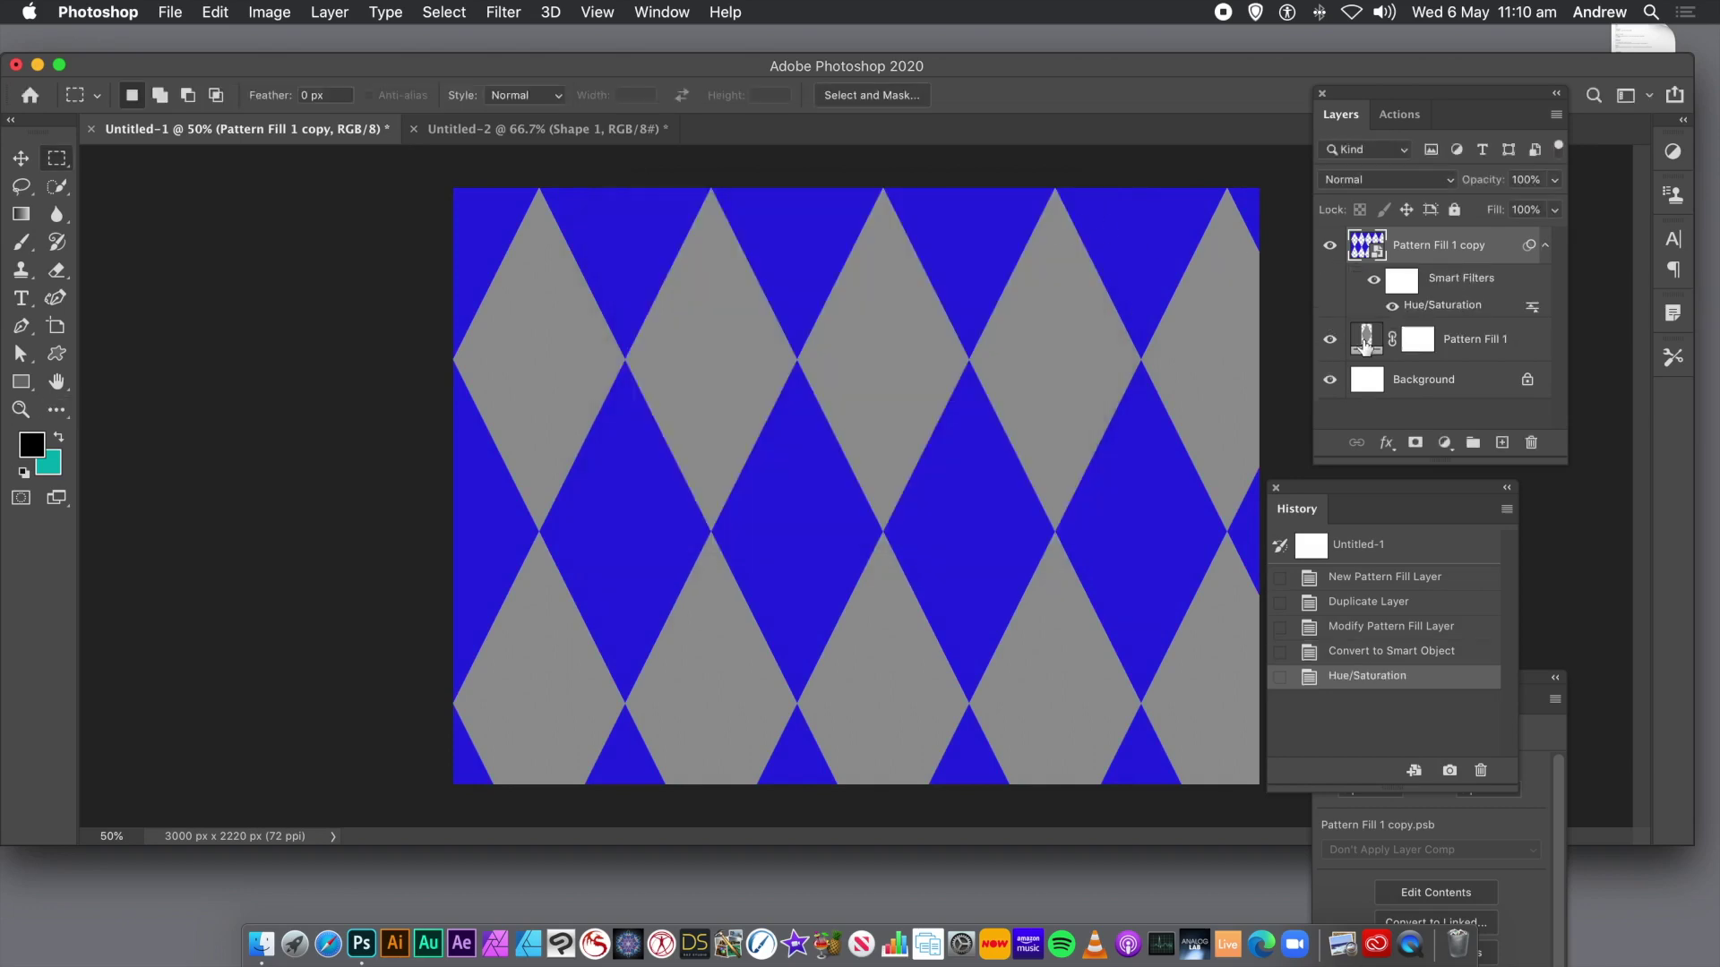
click(1367, 338)
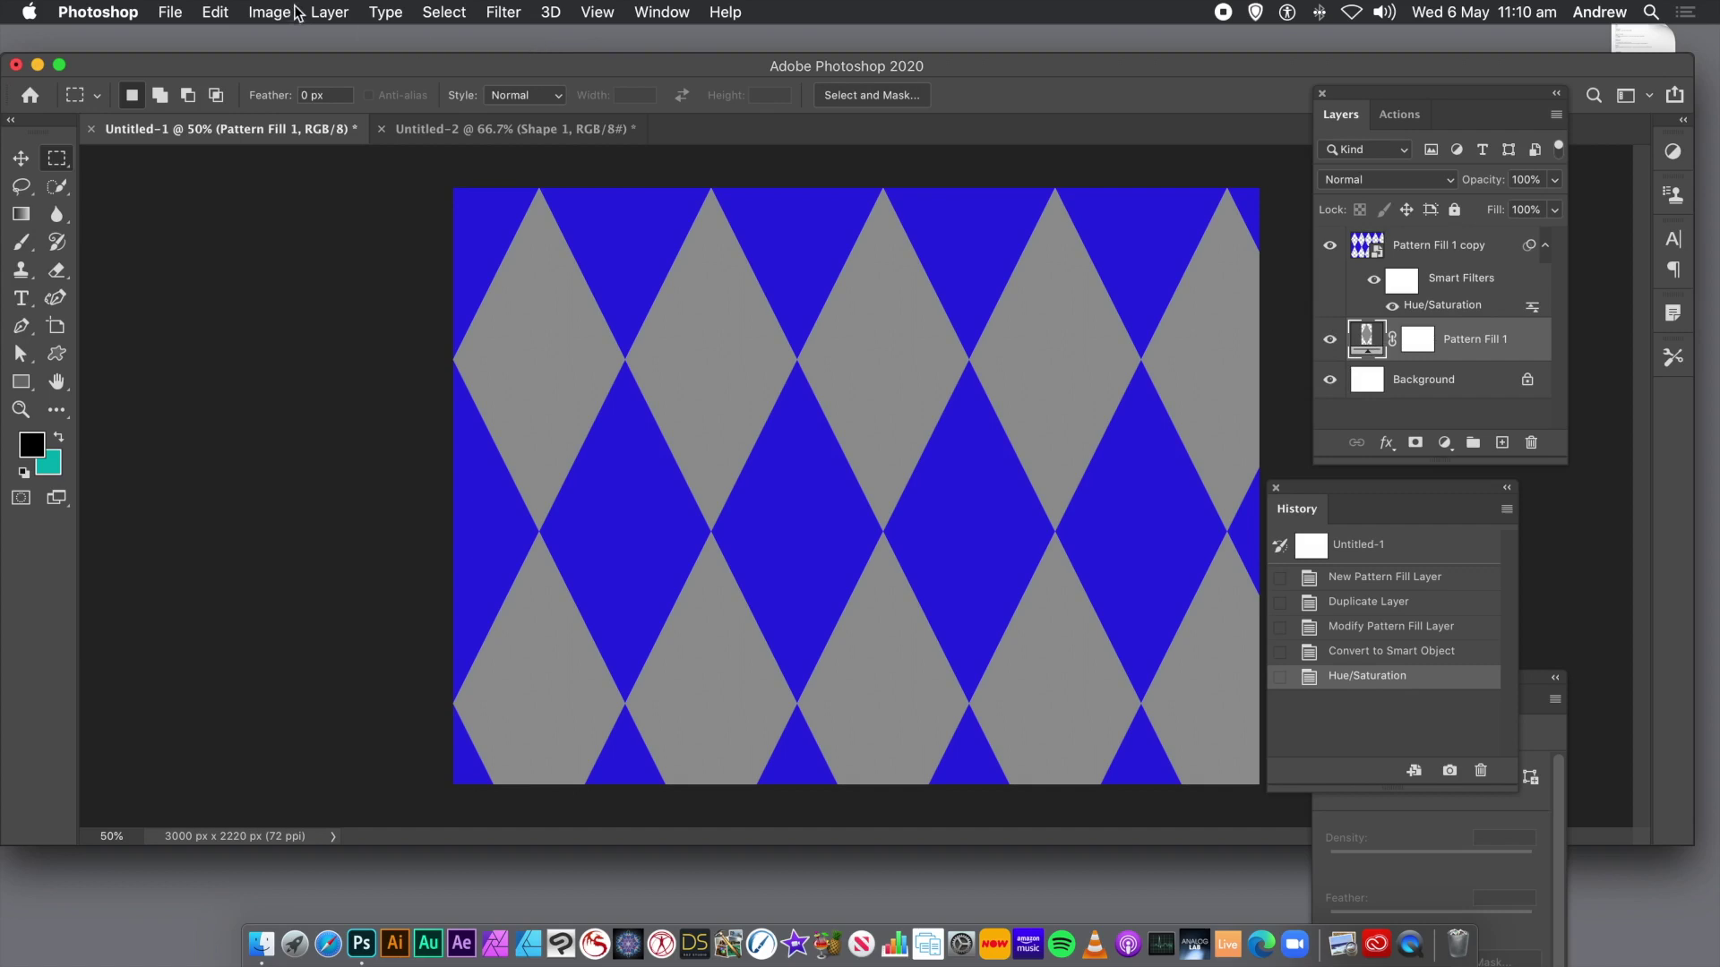
Convert Pattern Fill 1 into a smart object.
click(330, 12)
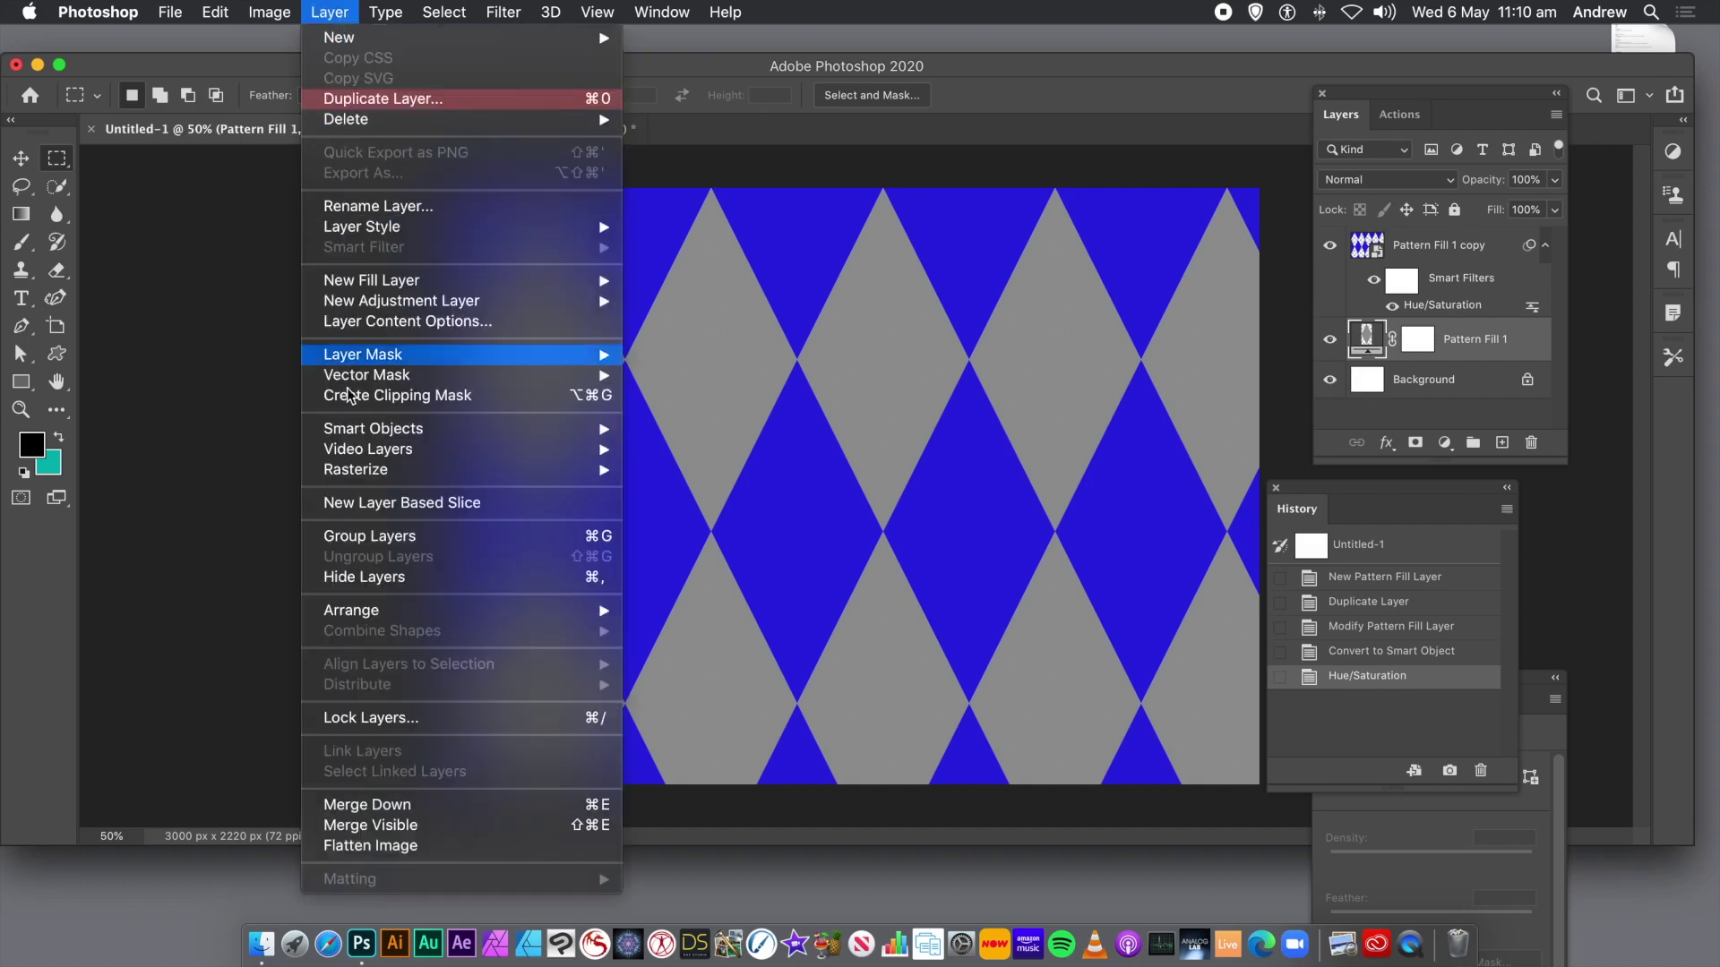
mouse_move(573, 430)
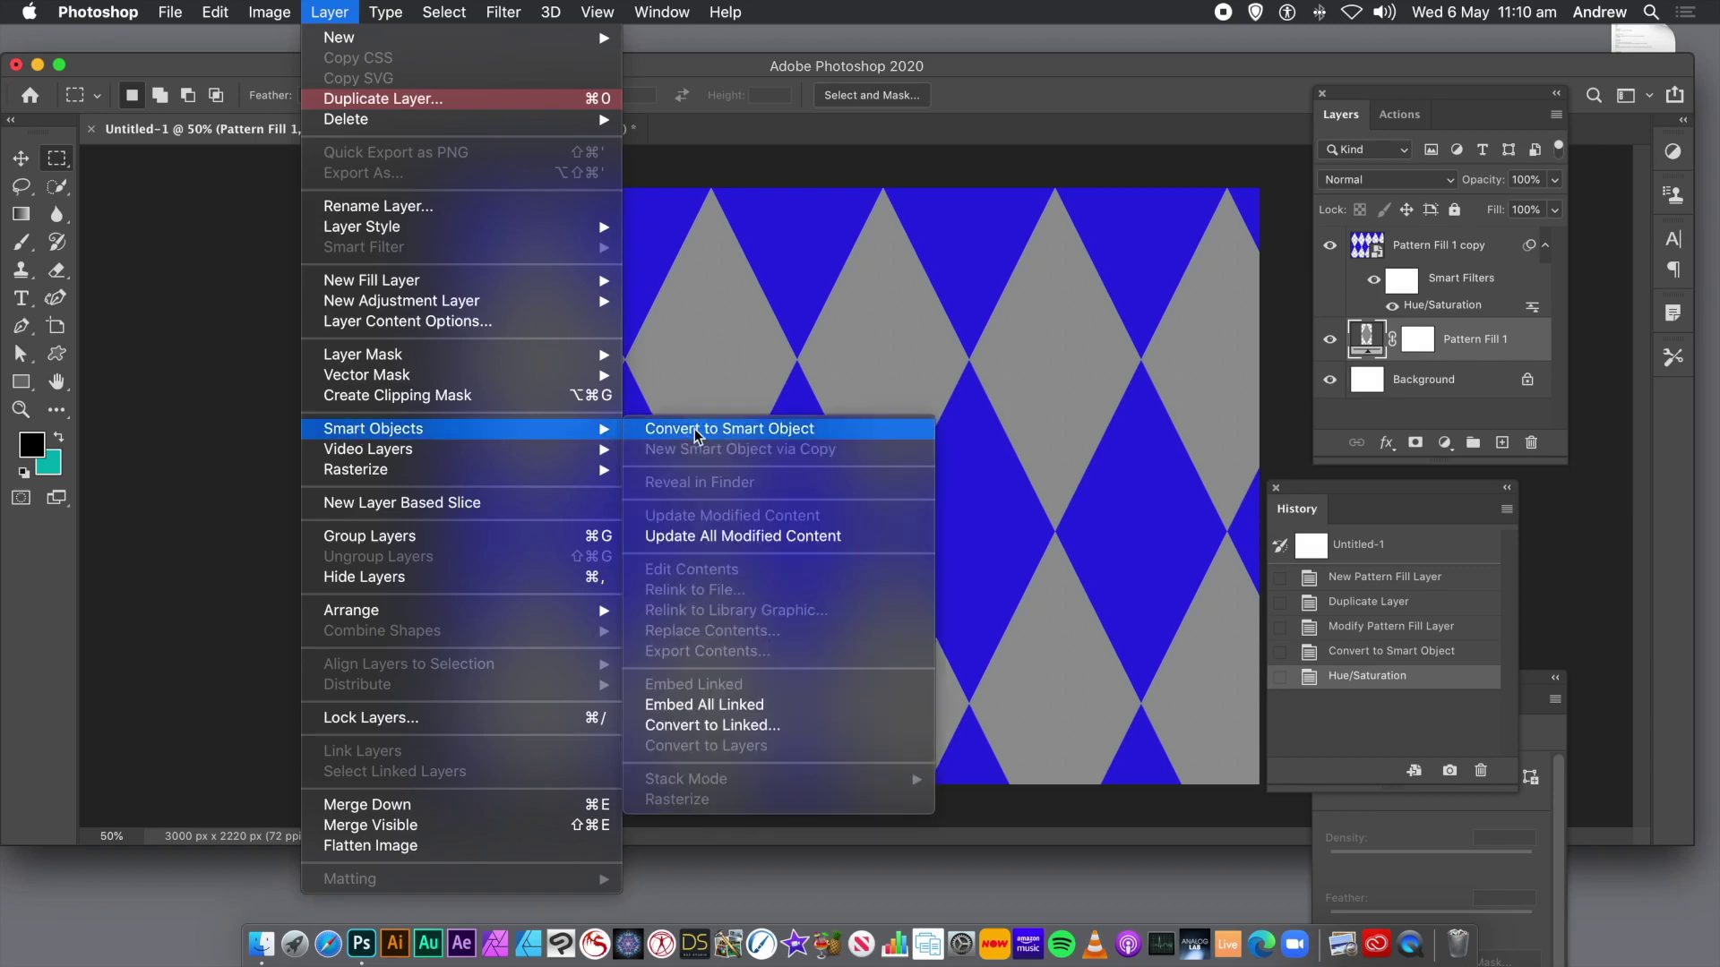
click(698, 433)
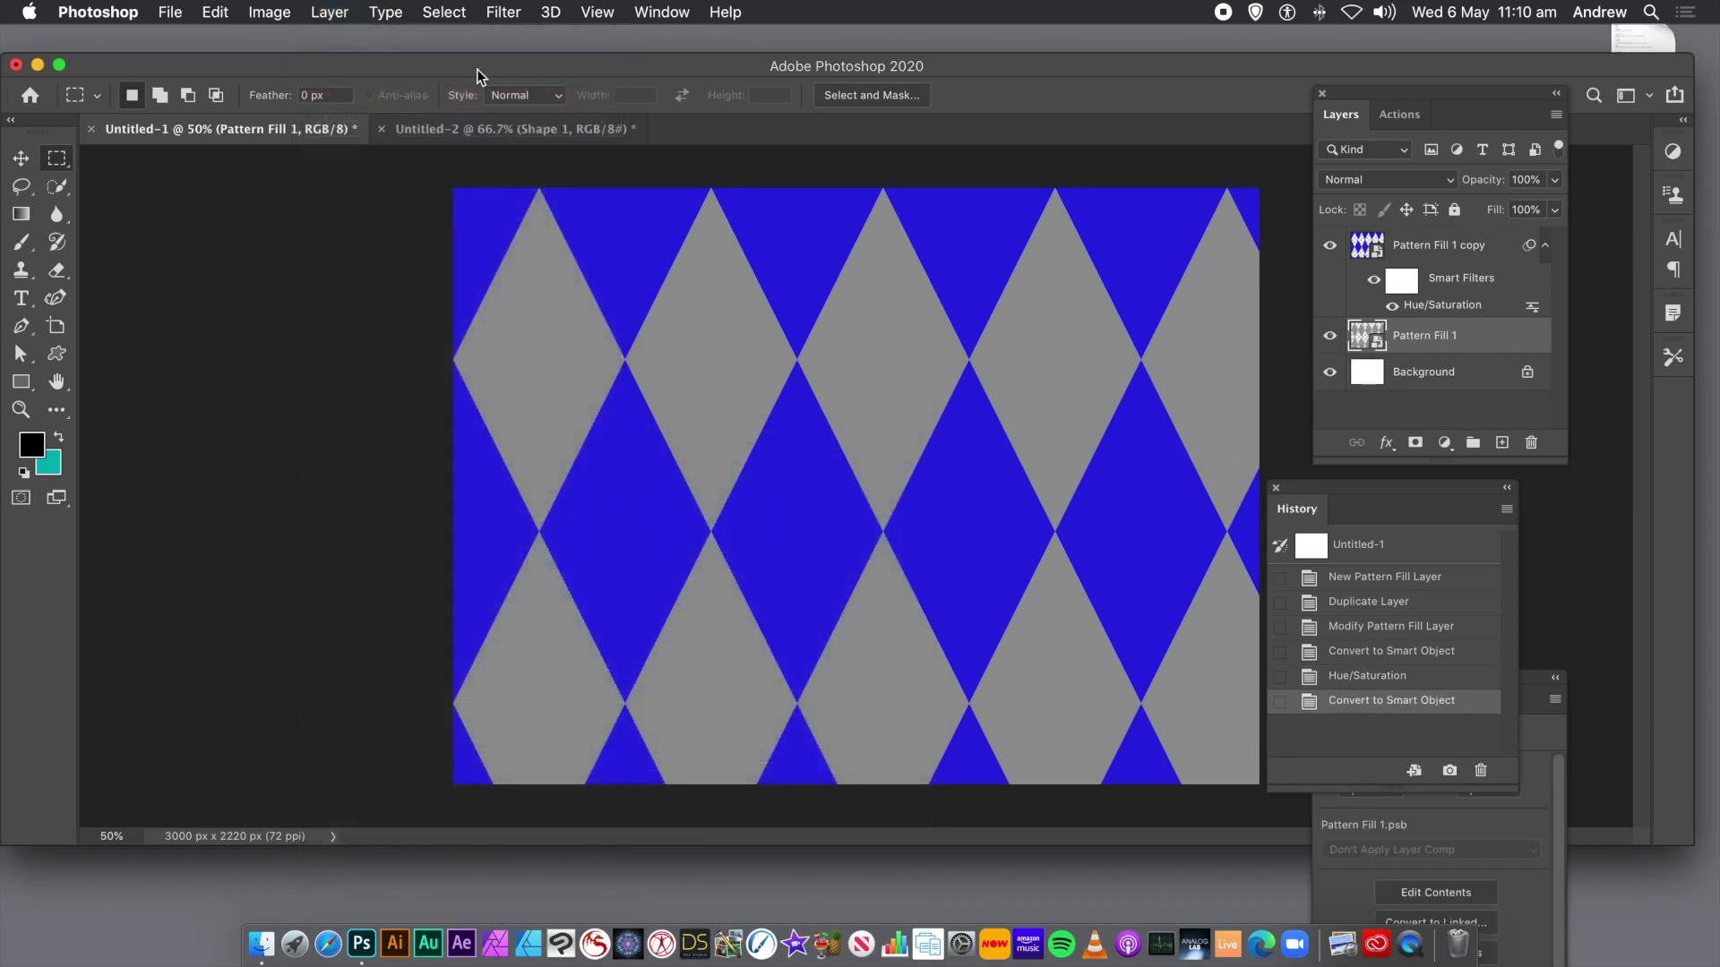
Apply a colorized, lightened Hue/Saturation filter turning Pattern Fill 1 pink (Hue 338), then select both fill layers.
click(260, 13)
mouse_move(288, 76)
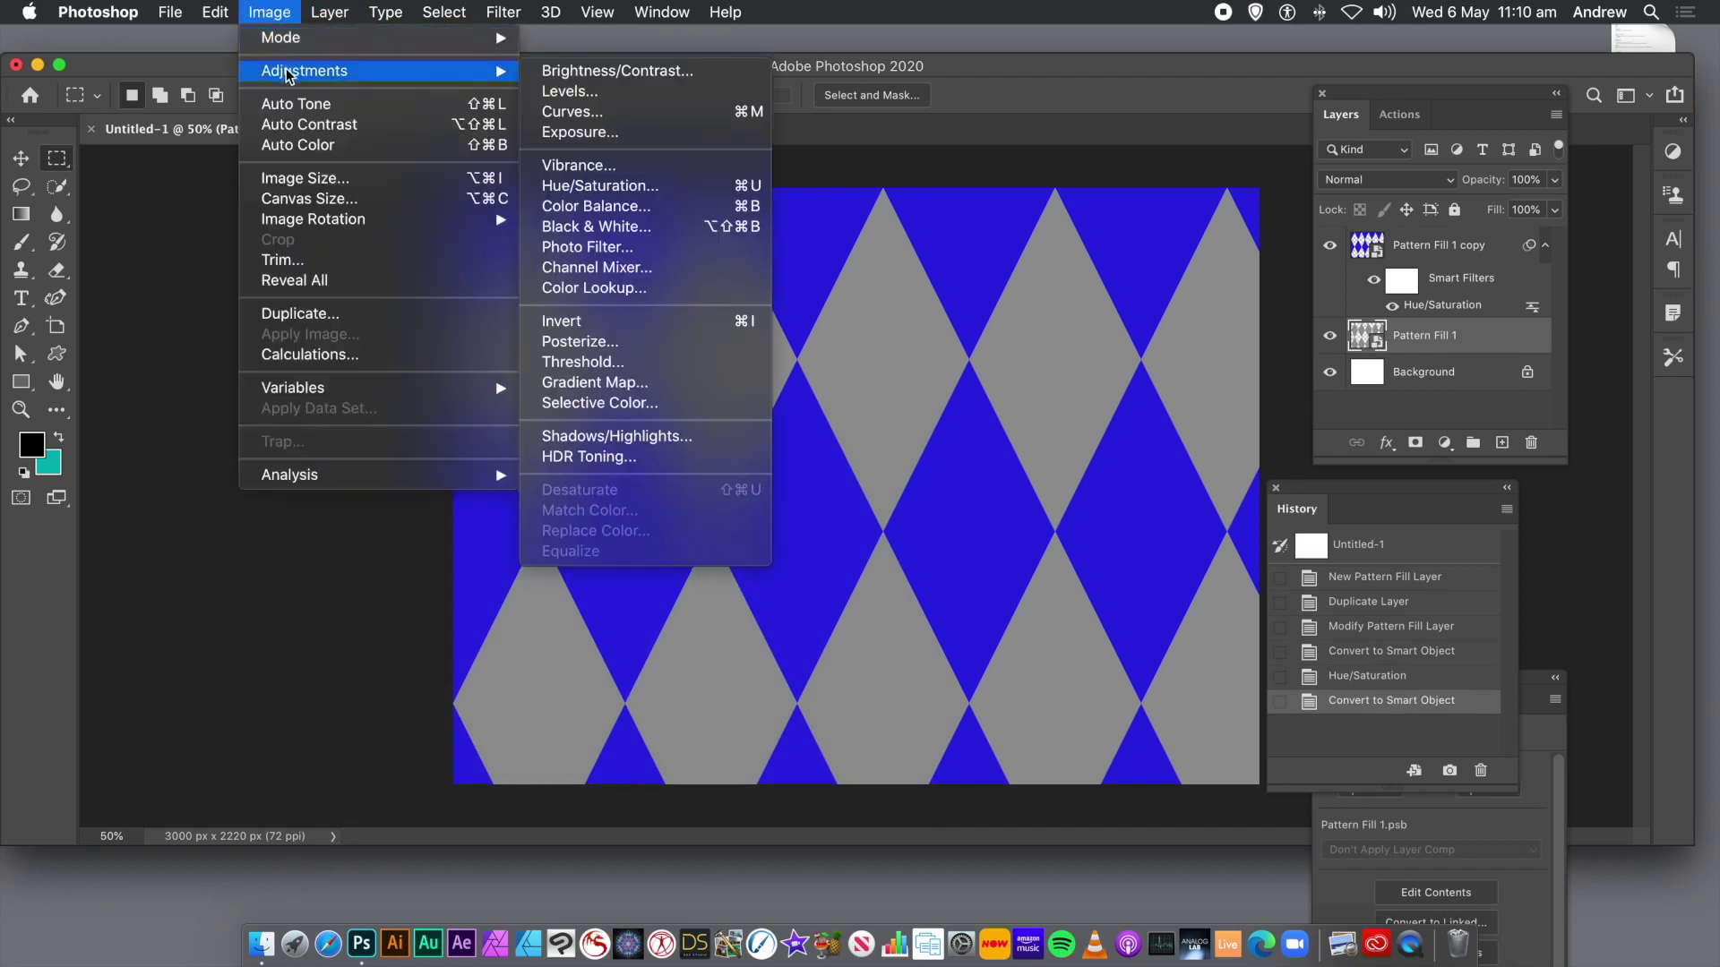
click(597, 190)
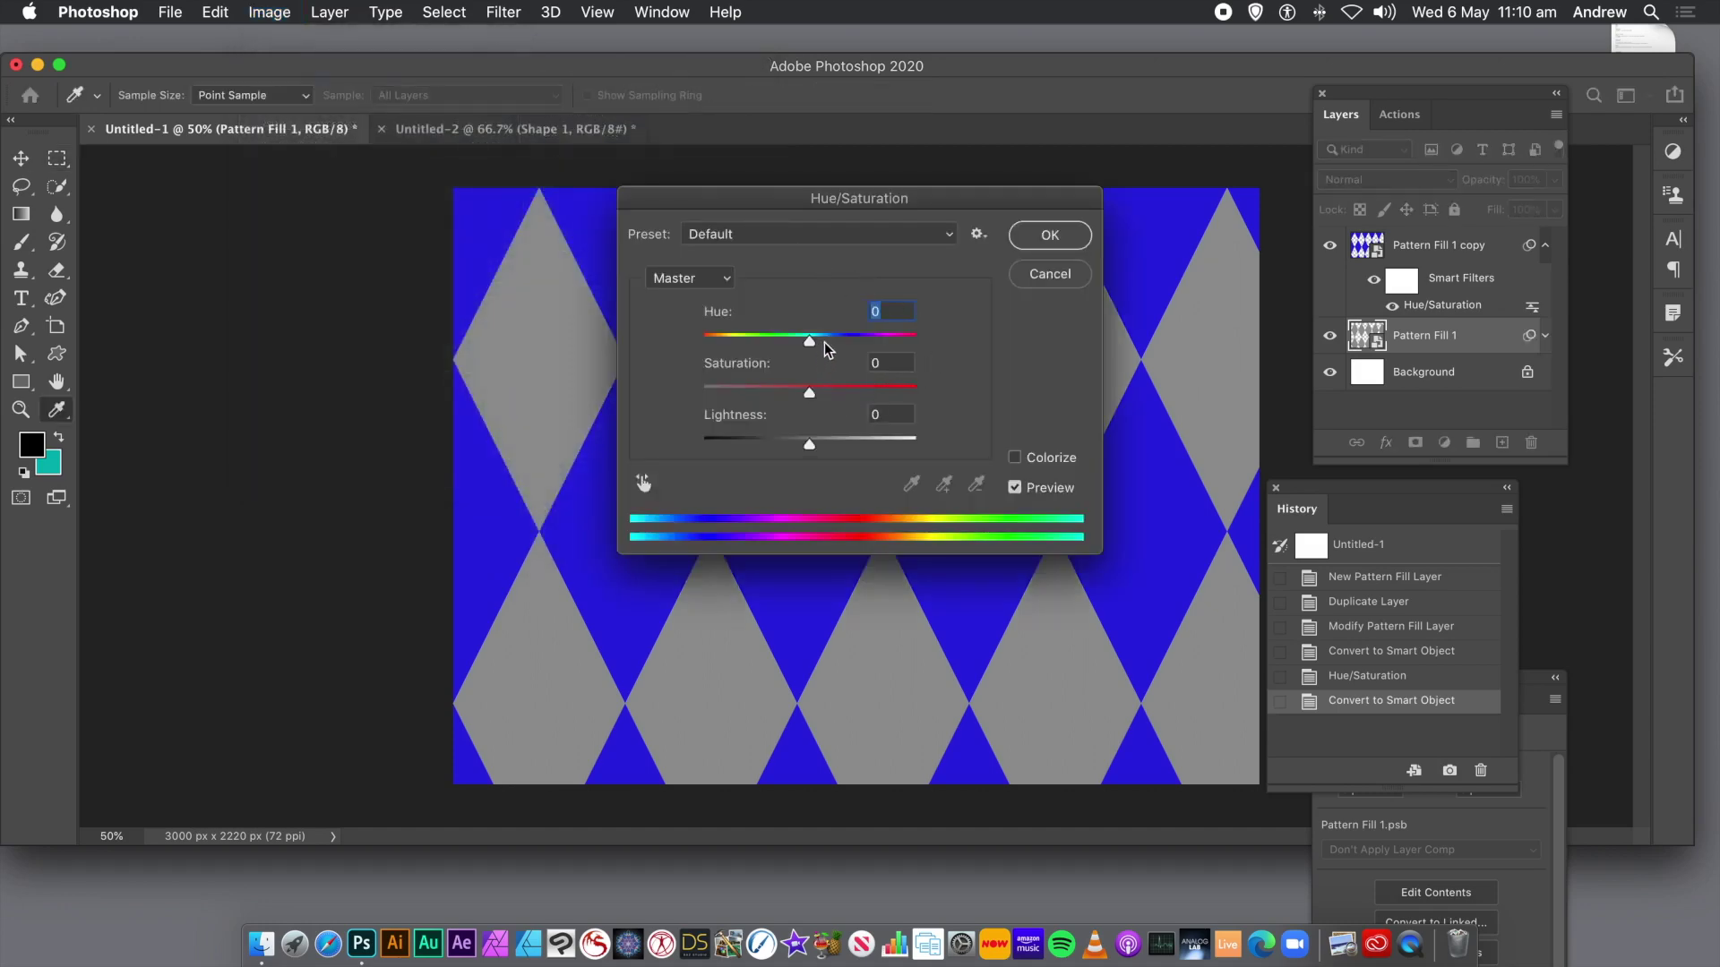
click(833, 340)
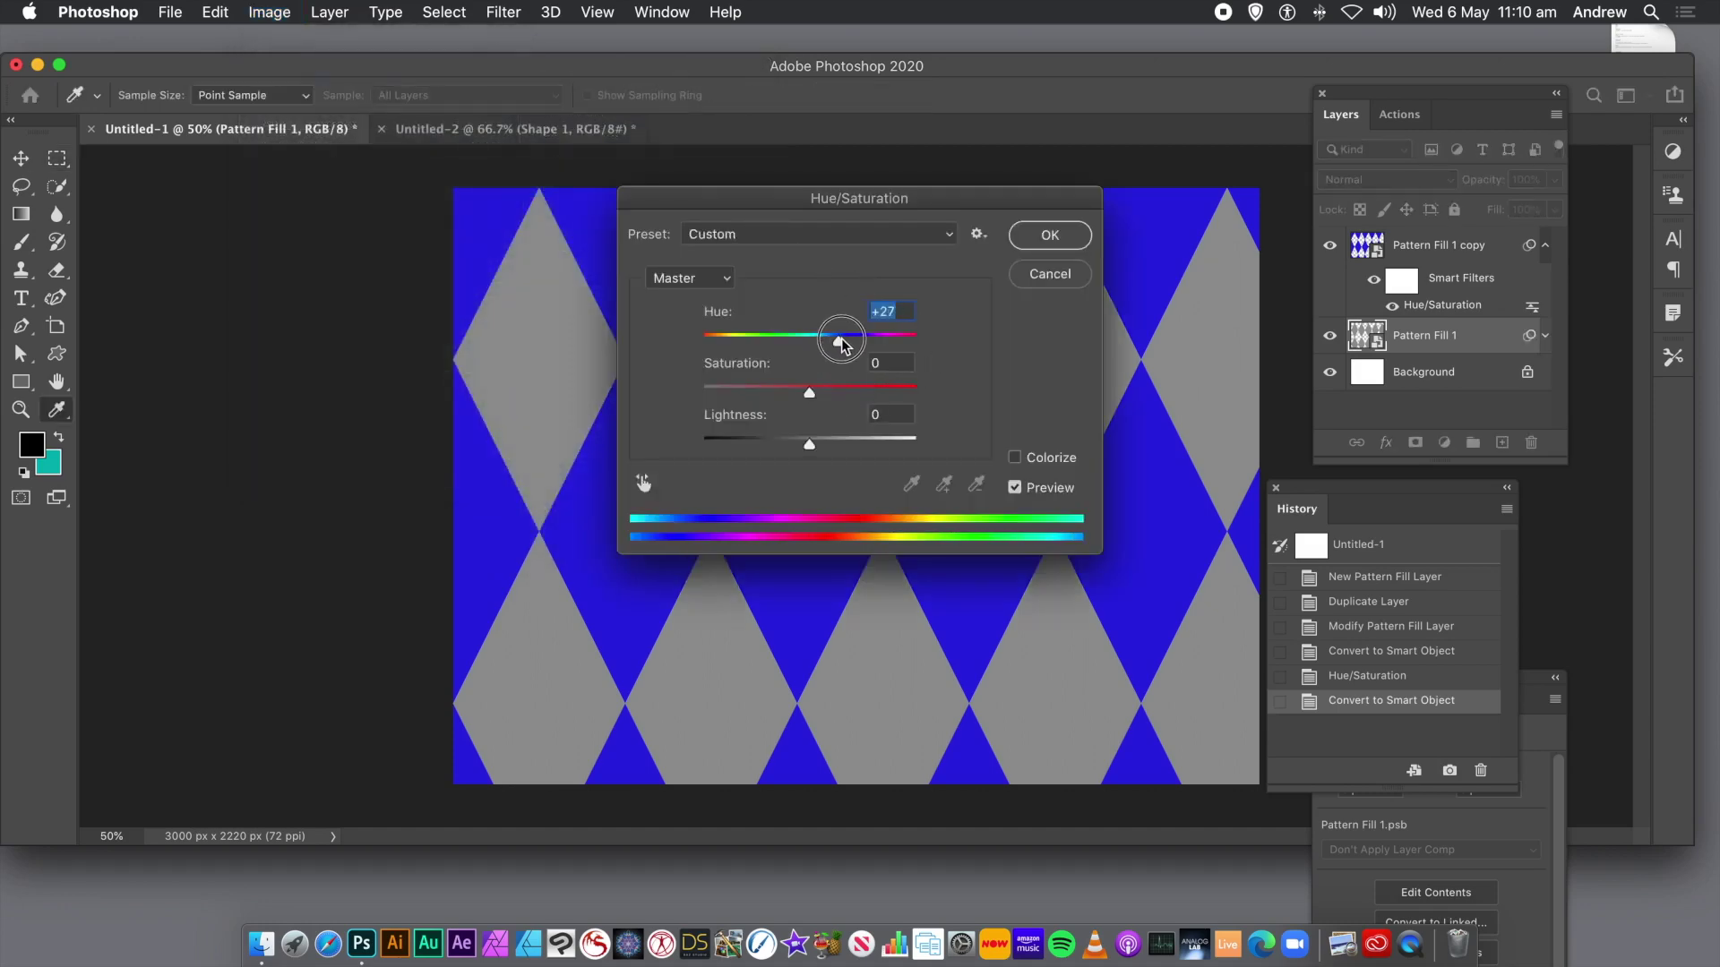
drag(842, 345, 848, 344)
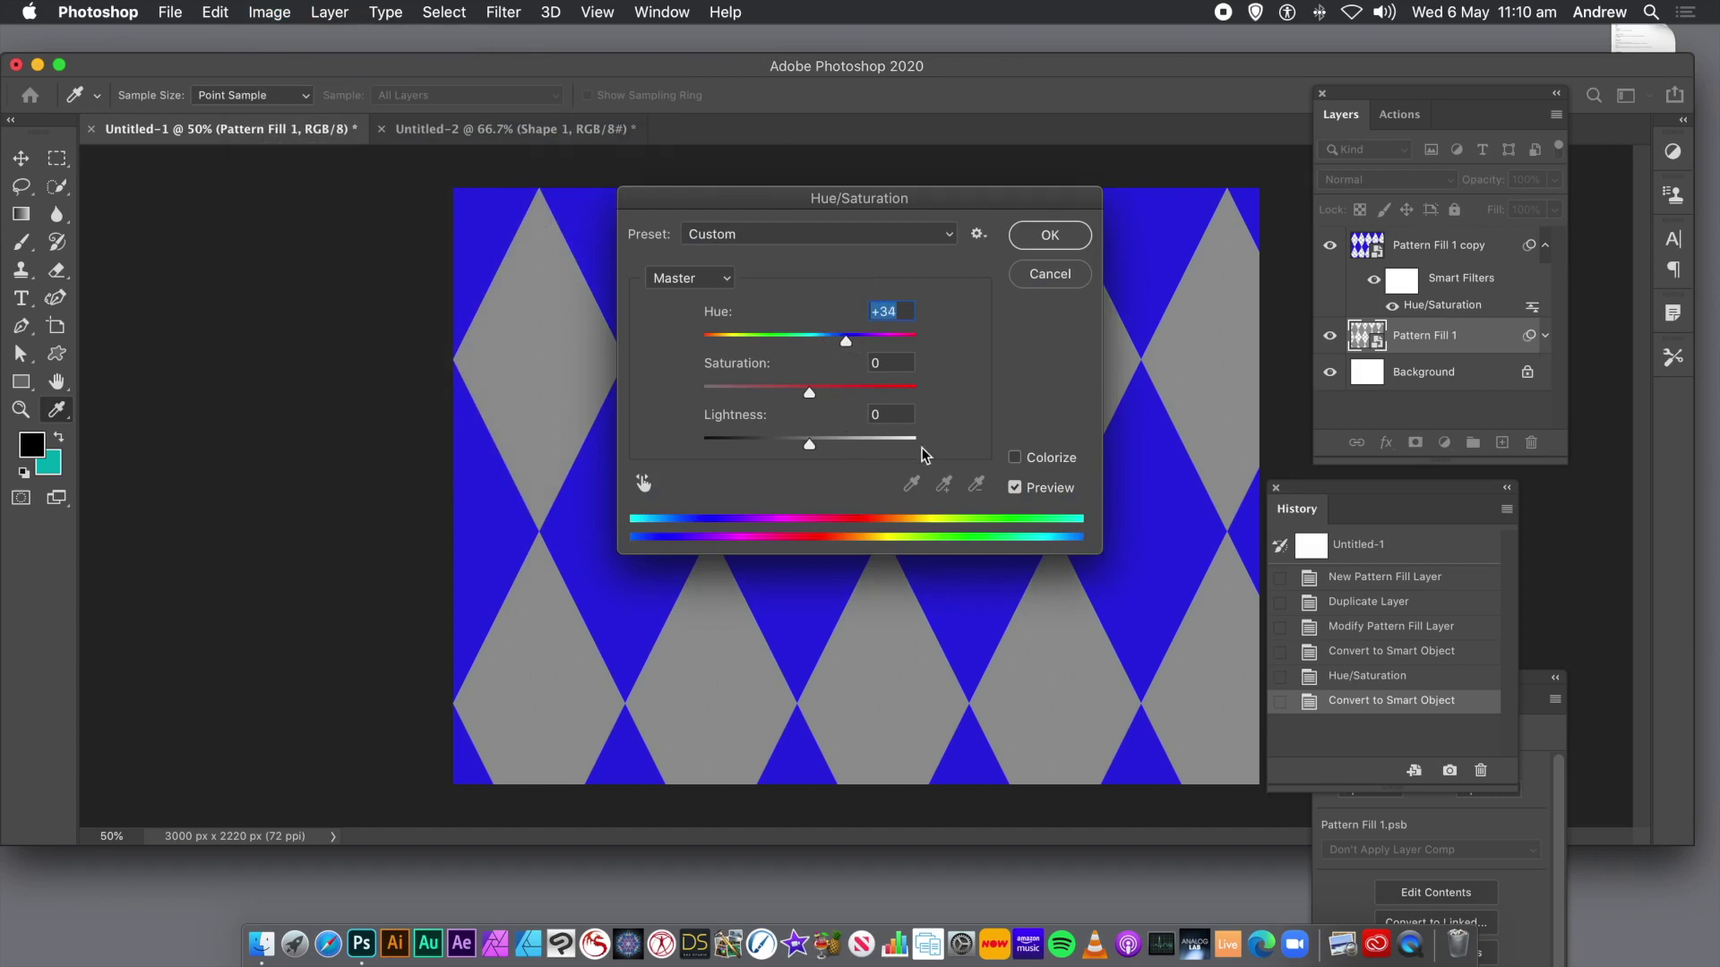
click(1016, 459)
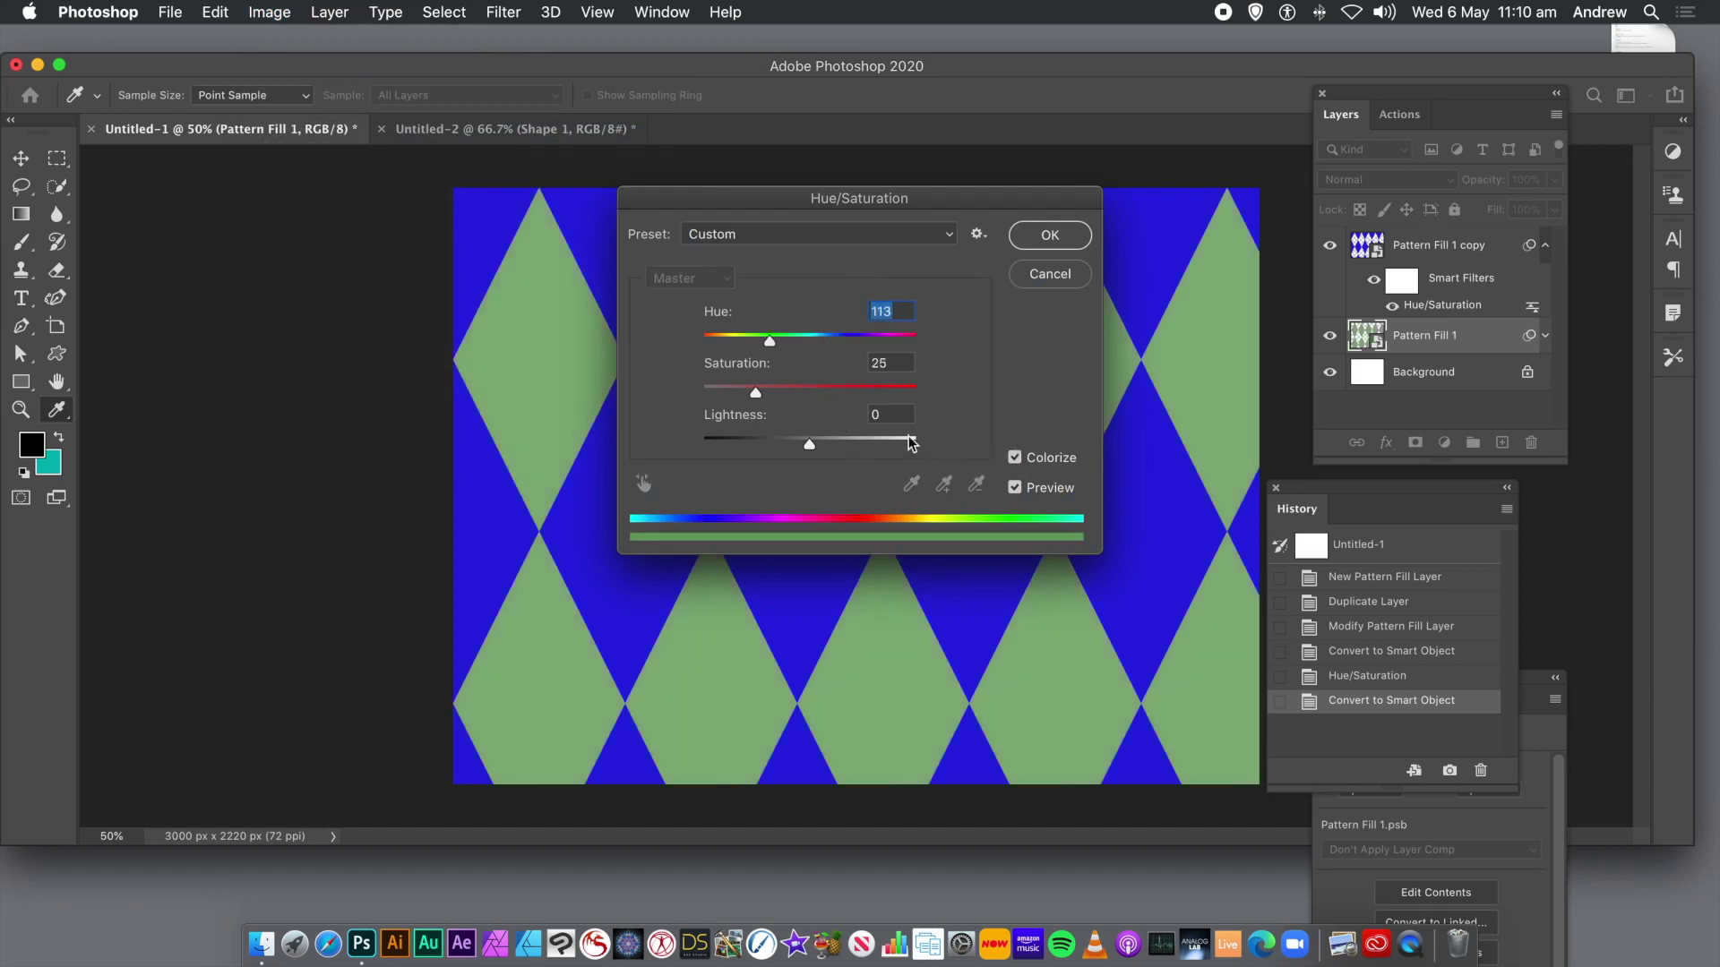
drag(771, 391, 880, 398)
drag(825, 345, 904, 339)
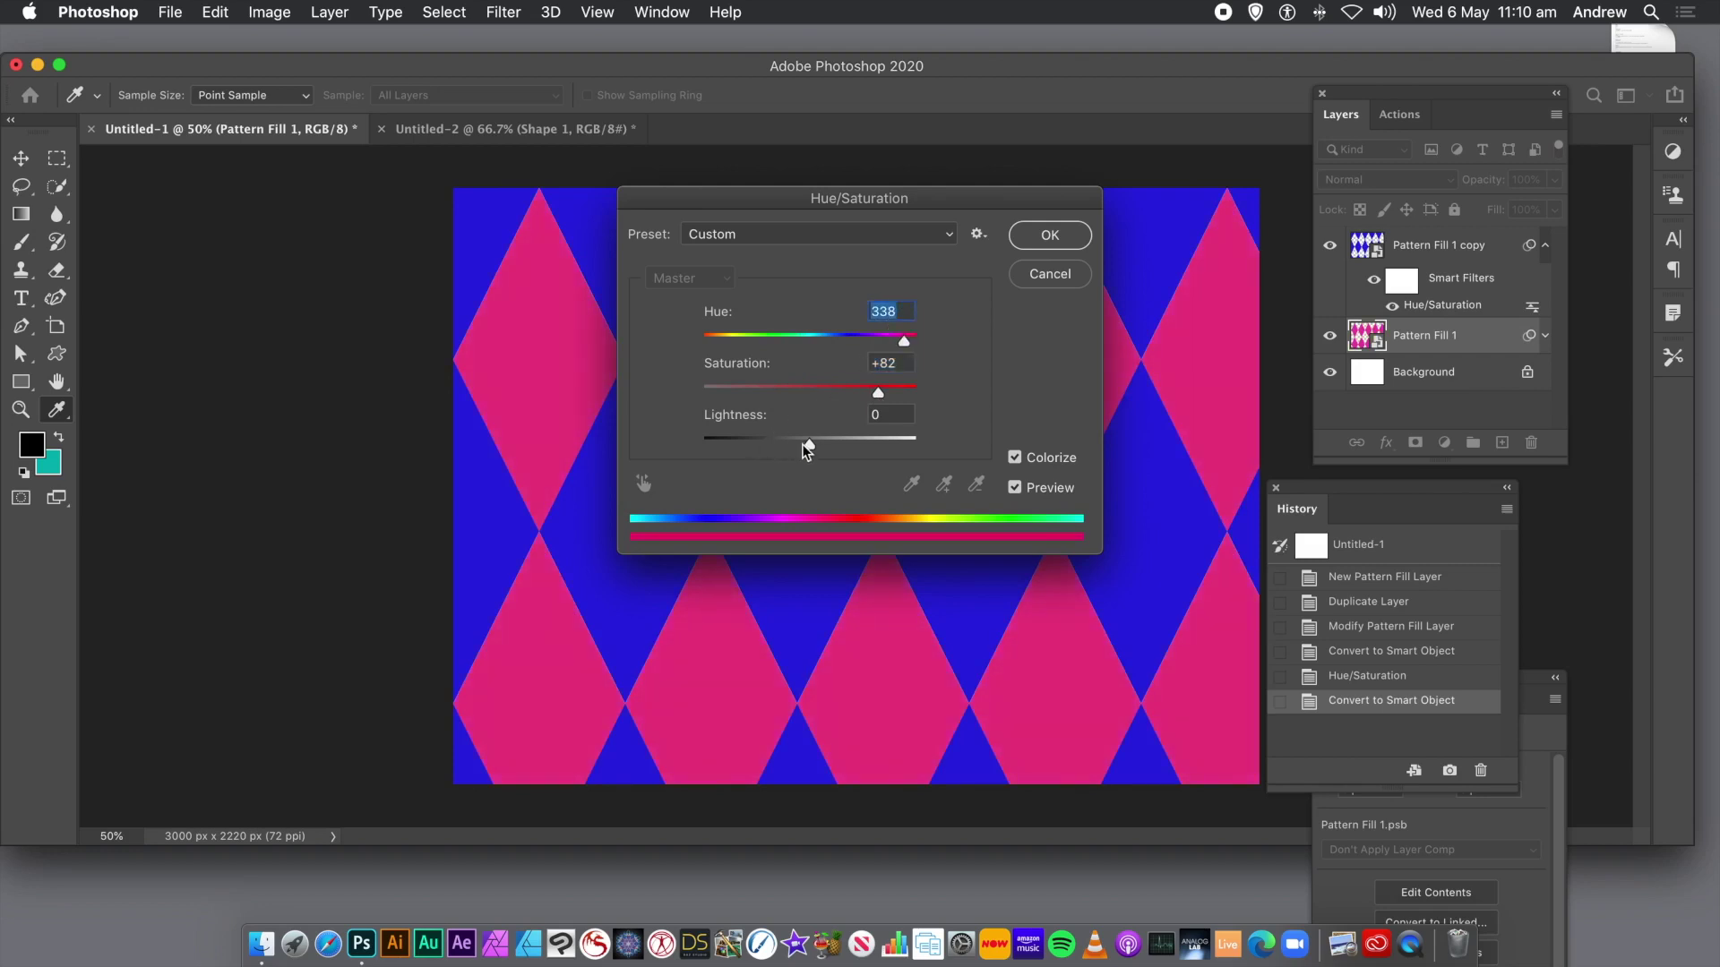
drag(807, 451, 833, 448)
click(1054, 235)
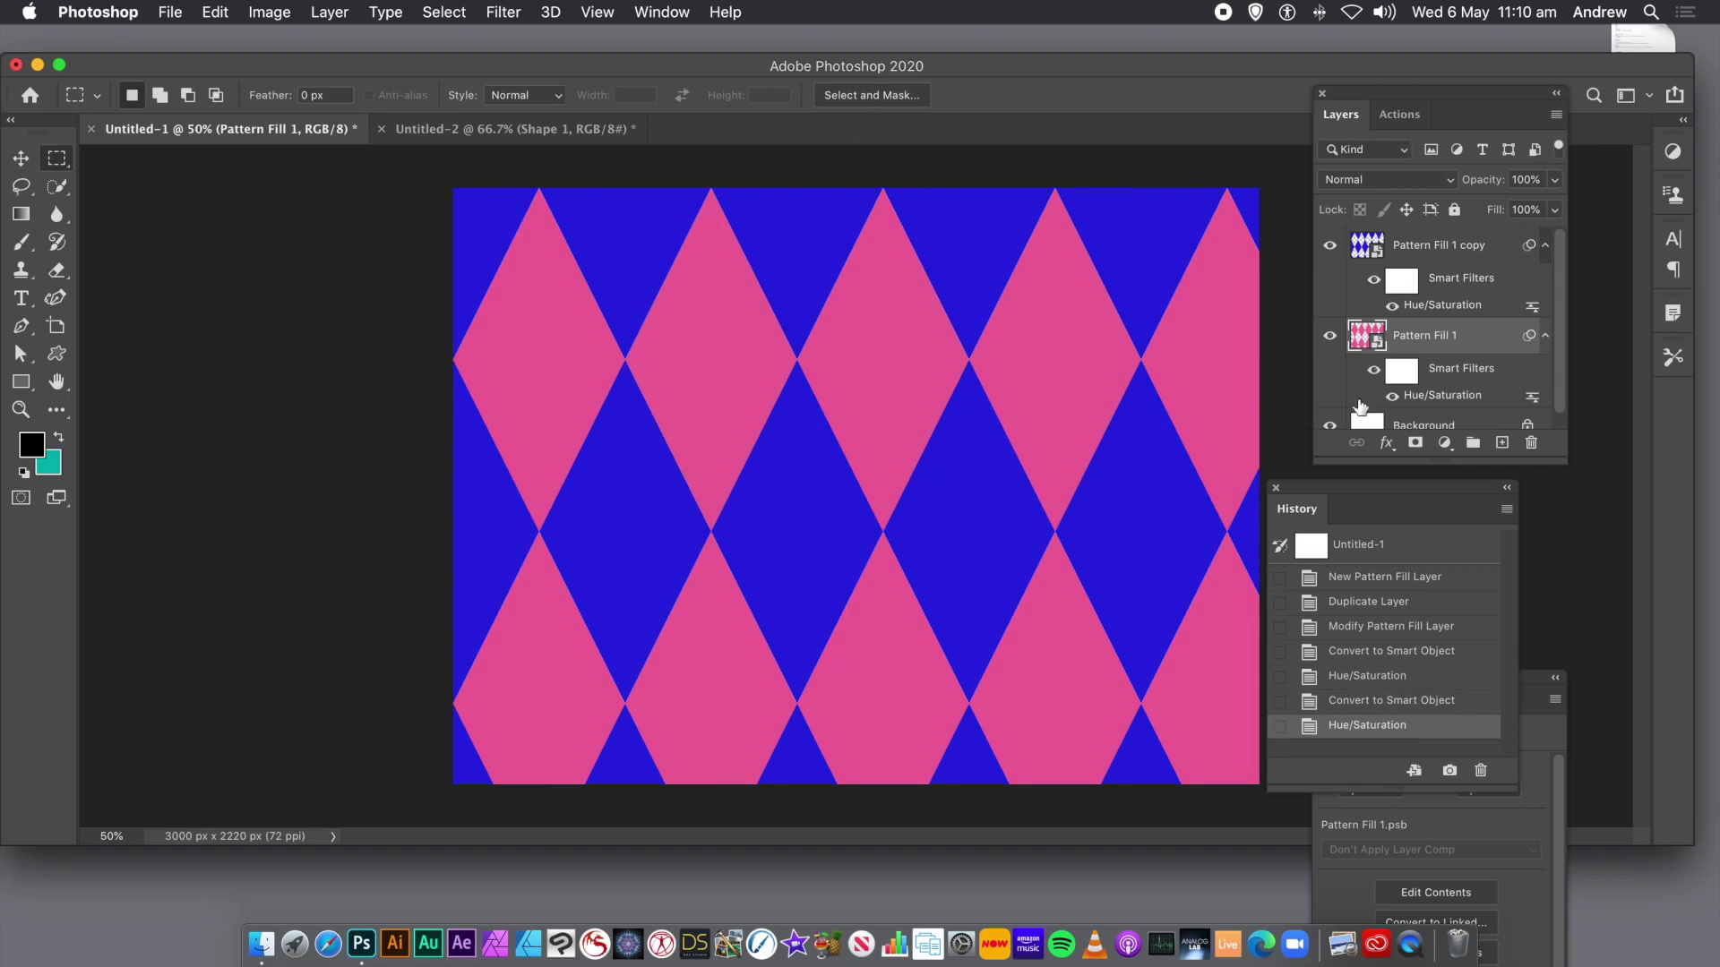
shift+click(1451, 249)
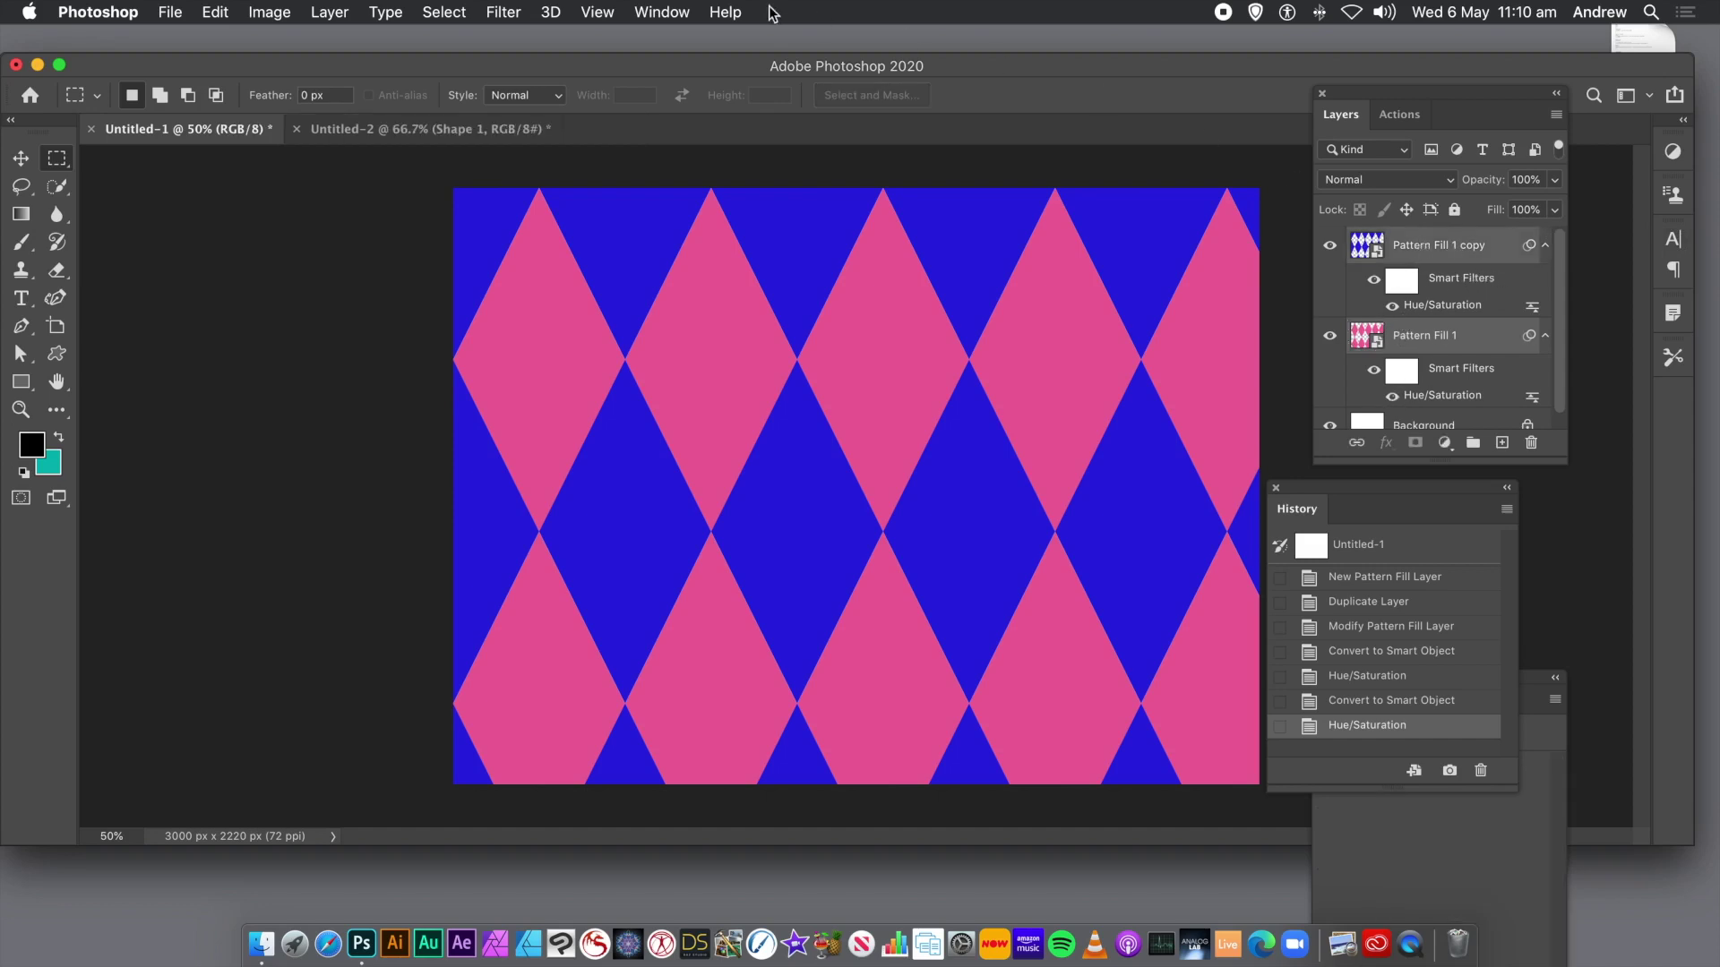
Combine the pink and blue fill layers into one smart object, Pattern Fill 1 copy.
click(329, 11)
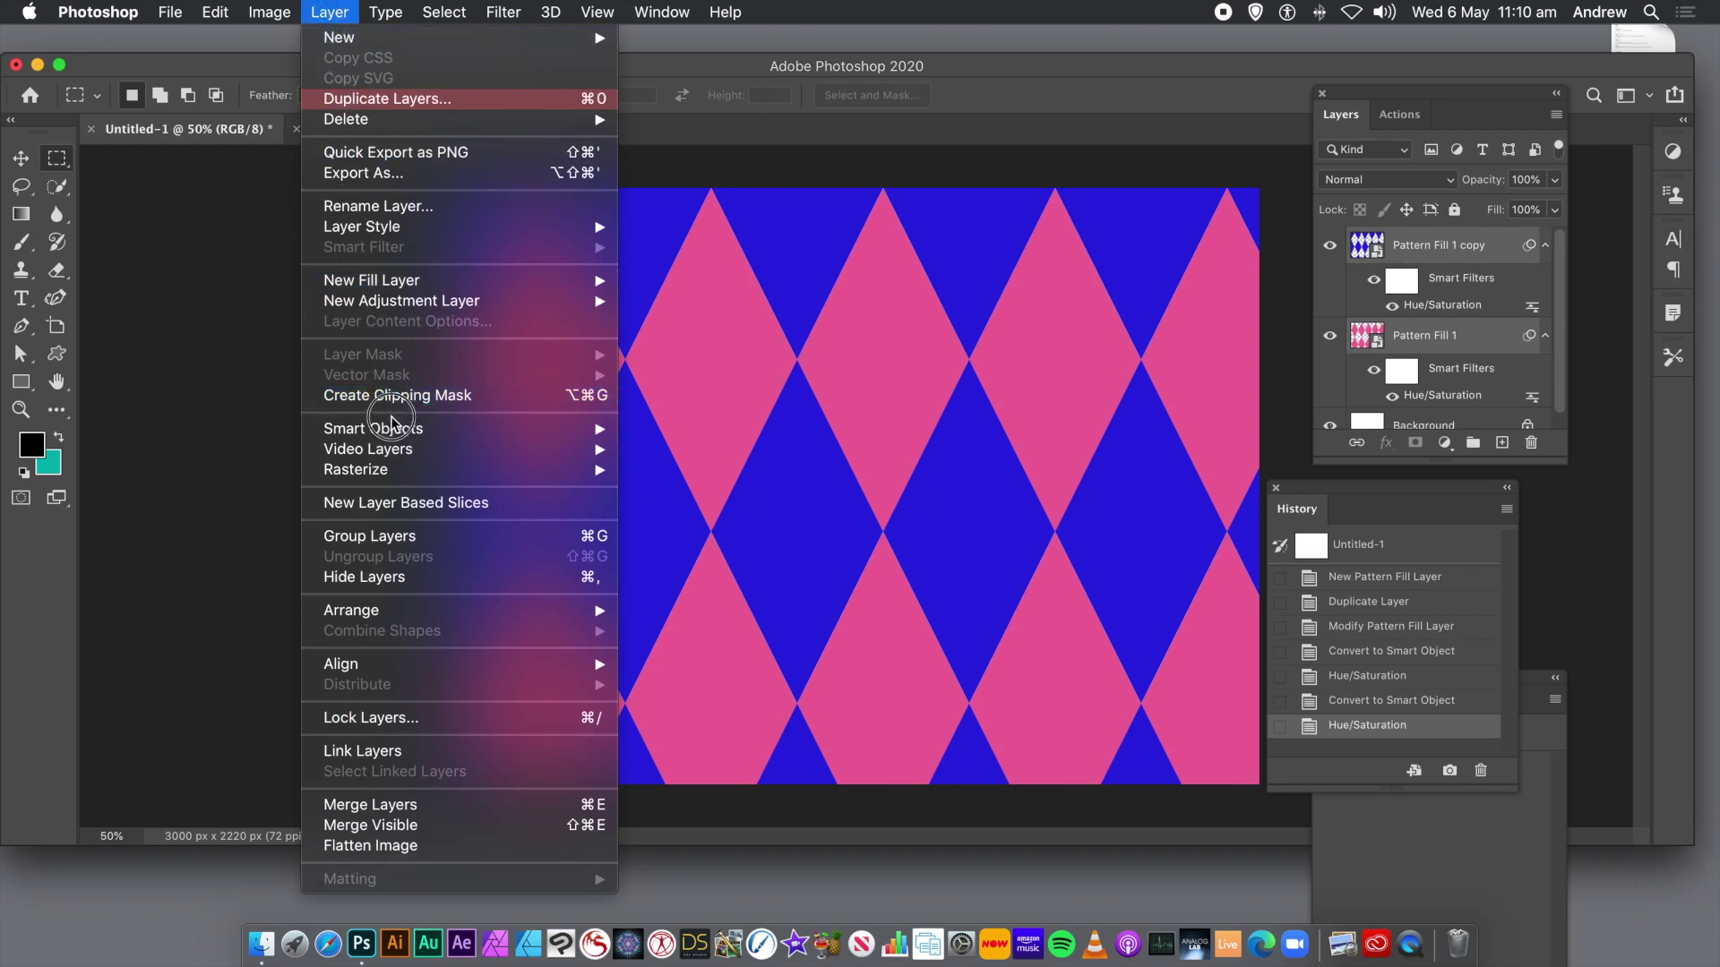
mouse_move(394, 428)
click(766, 430)
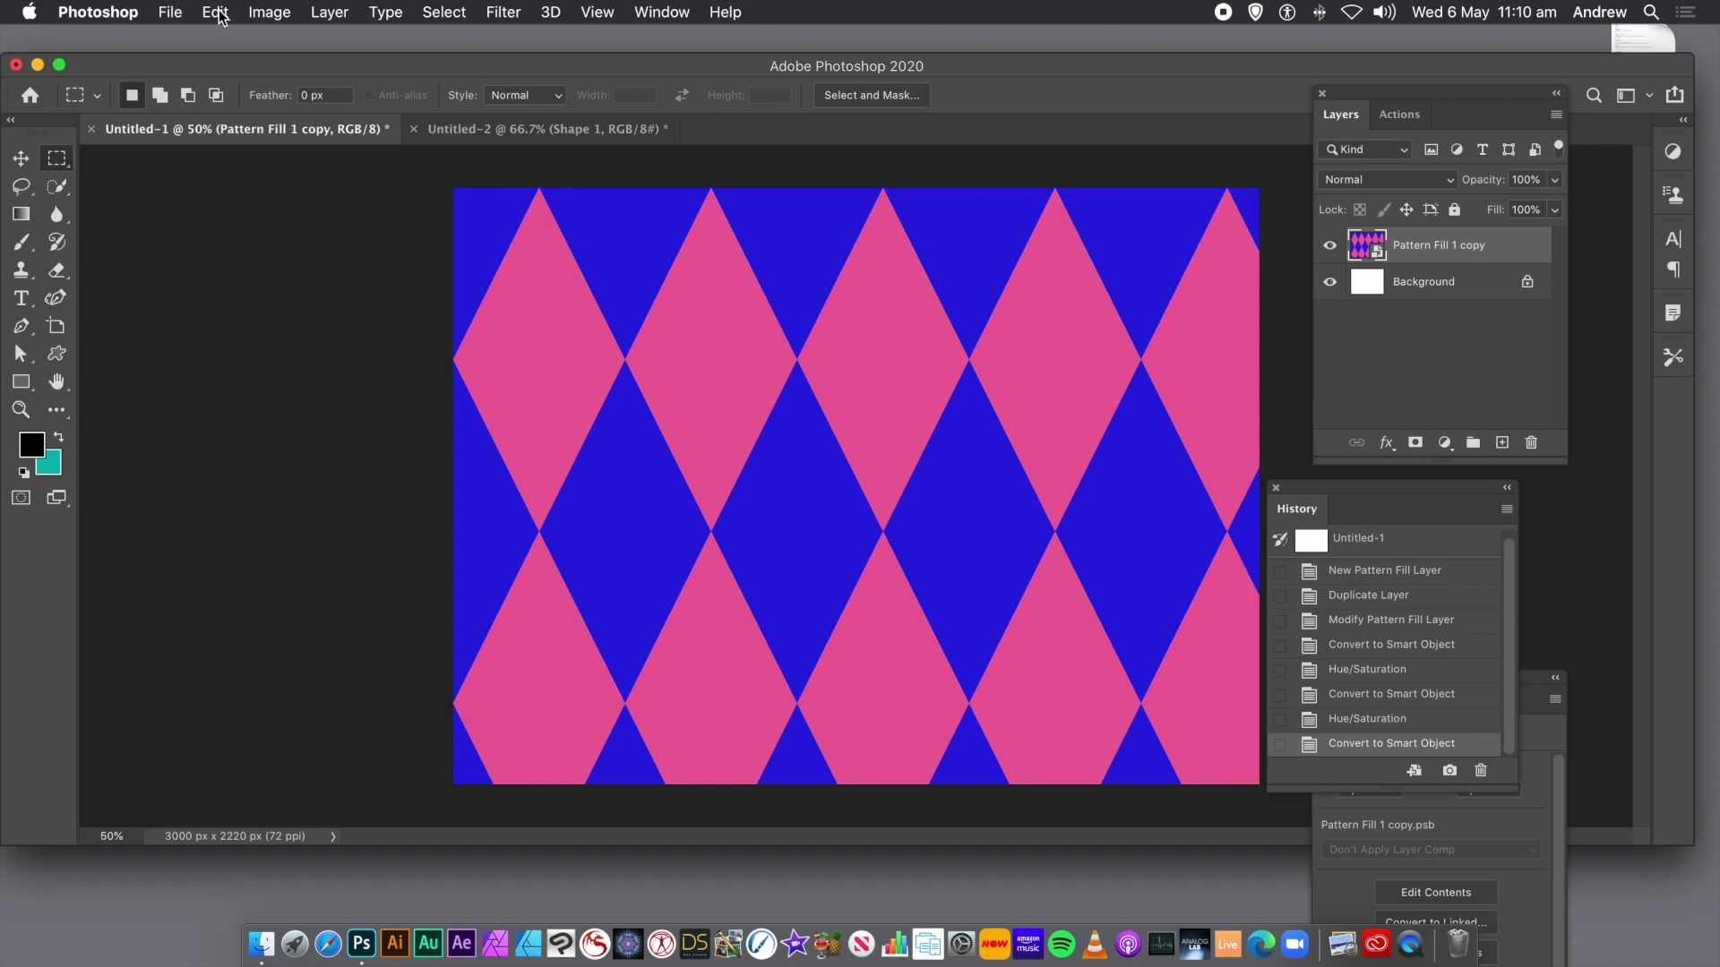
click(287, 15)
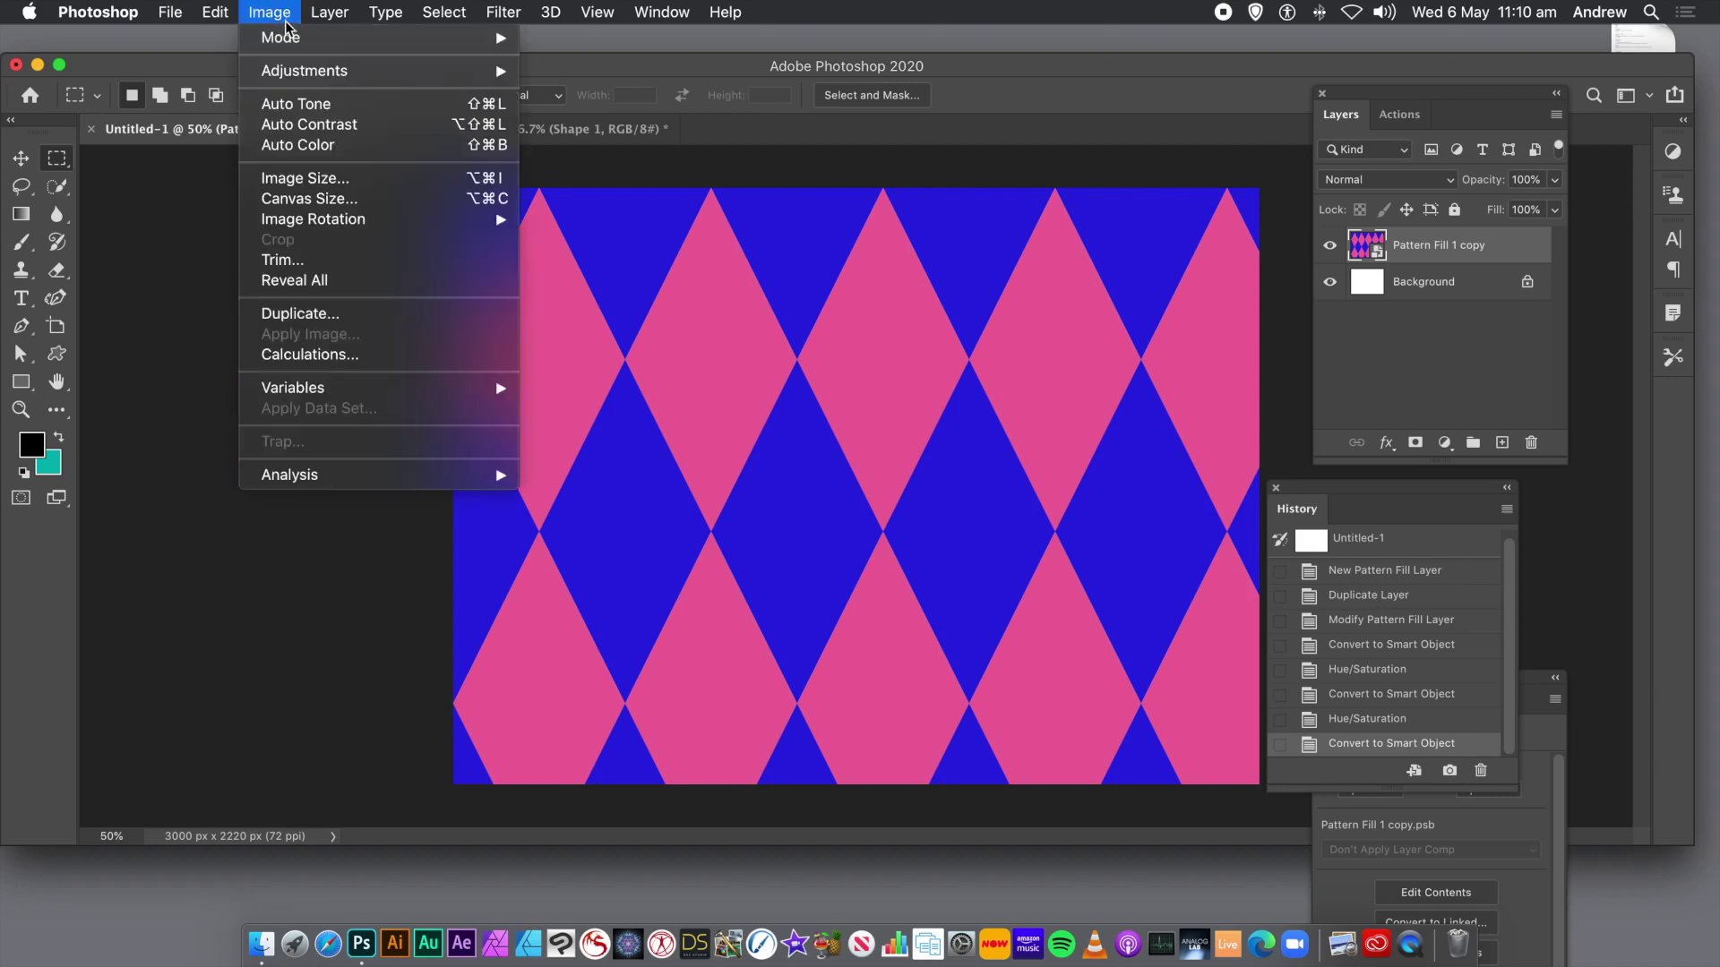
Apply a Hue +77, Saturation +54 Hue/Saturation filter for magenta and yellow diamonds.
mouse_move(287, 71)
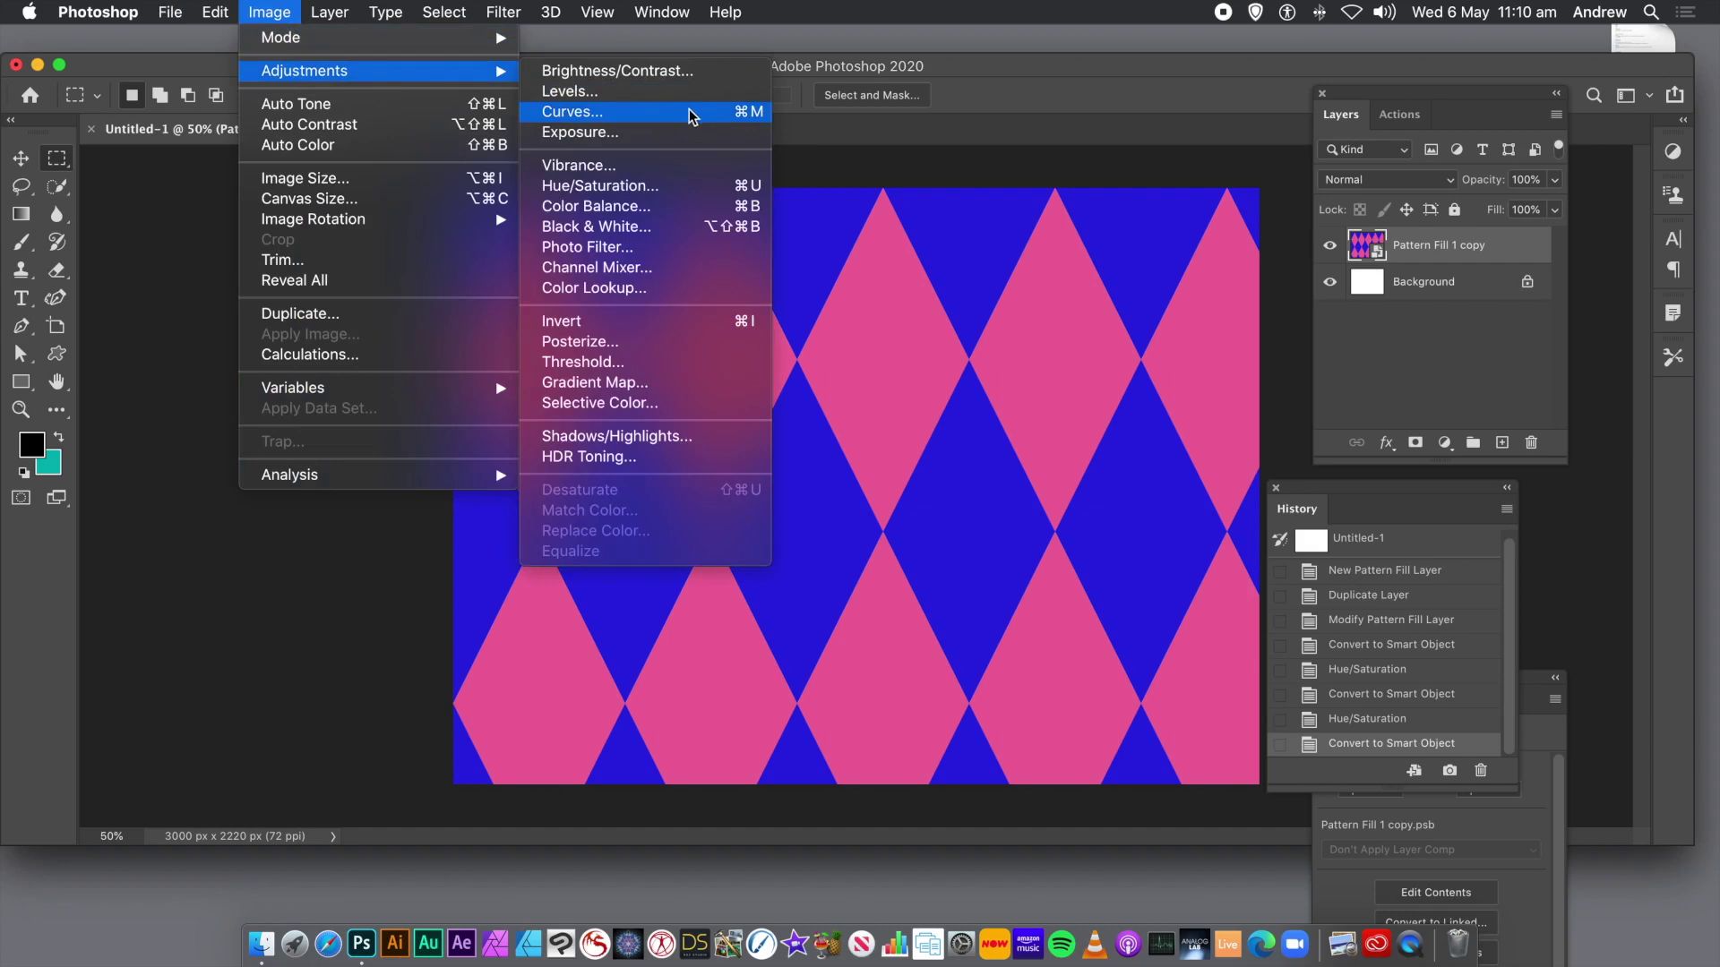
click(632, 188)
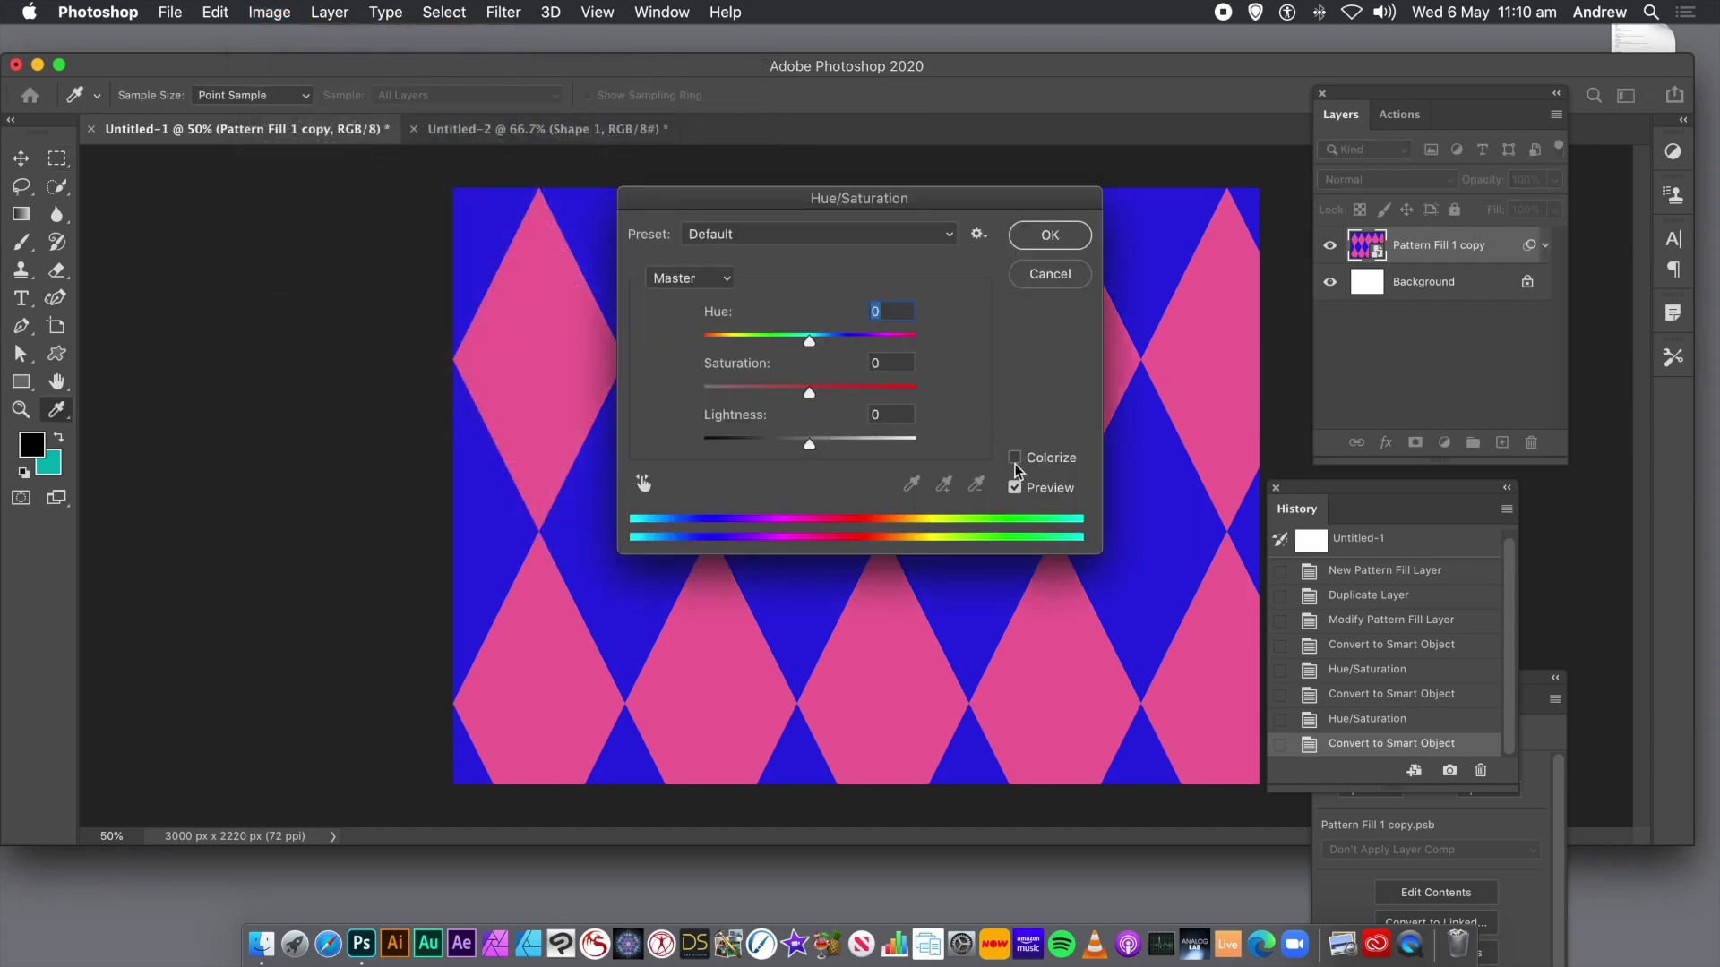
drag(851, 342, 868, 395)
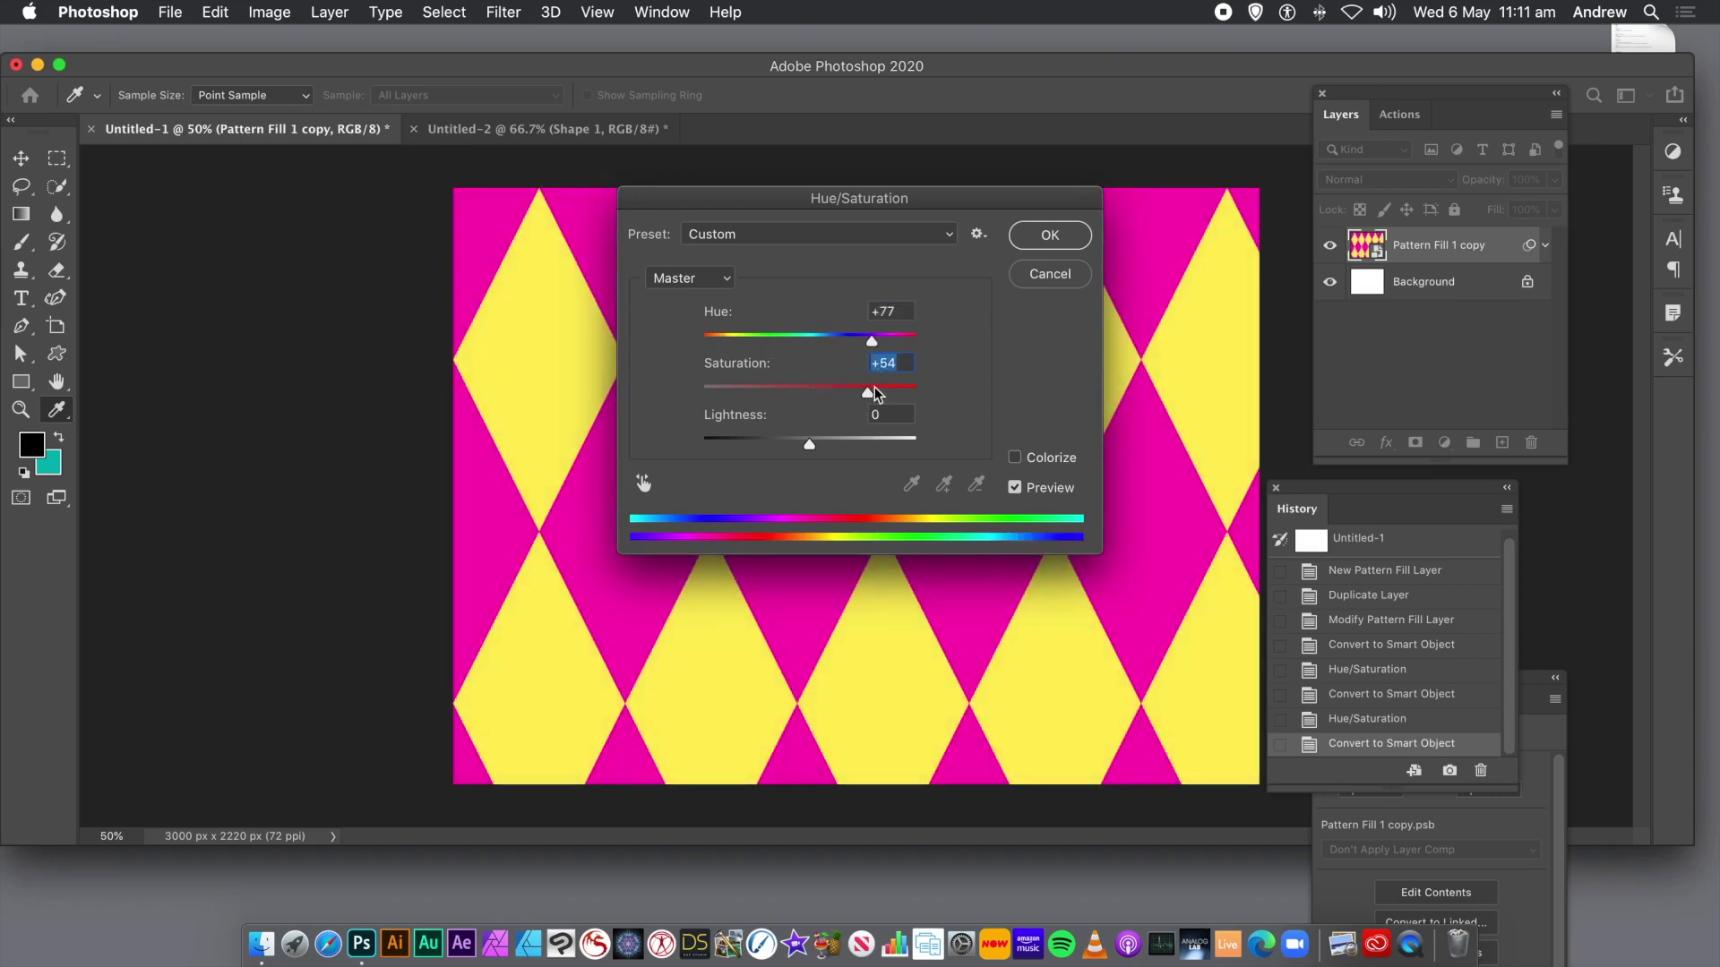
click(1046, 236)
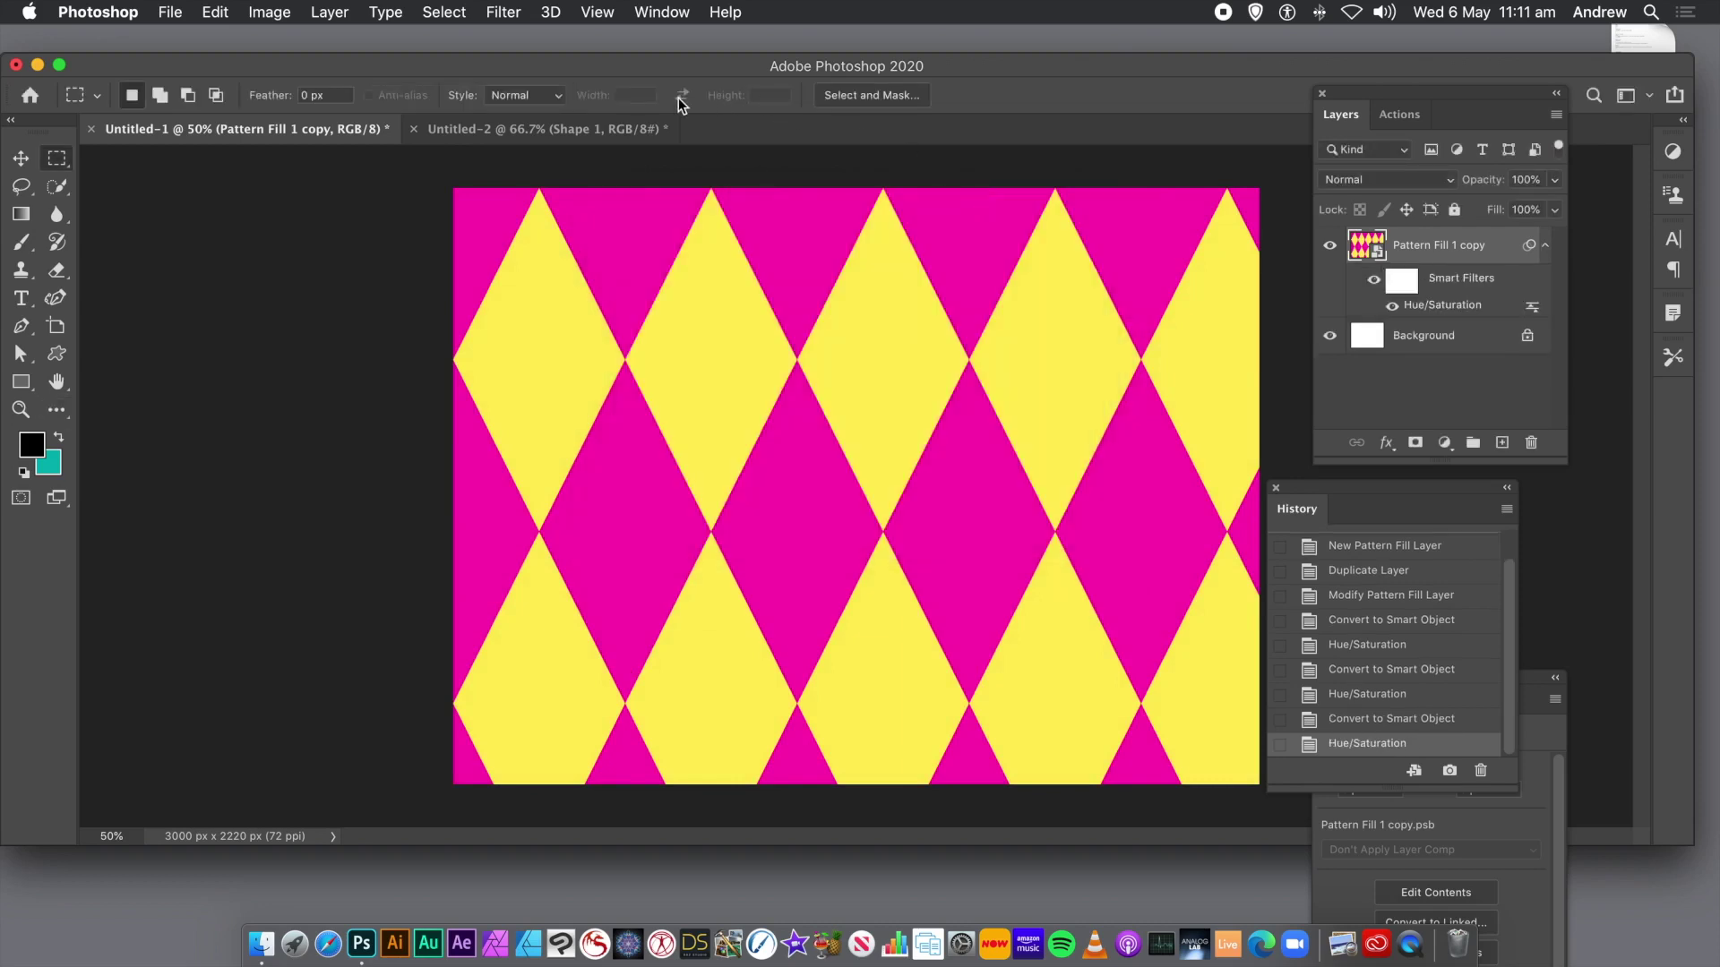
click(220, 11)
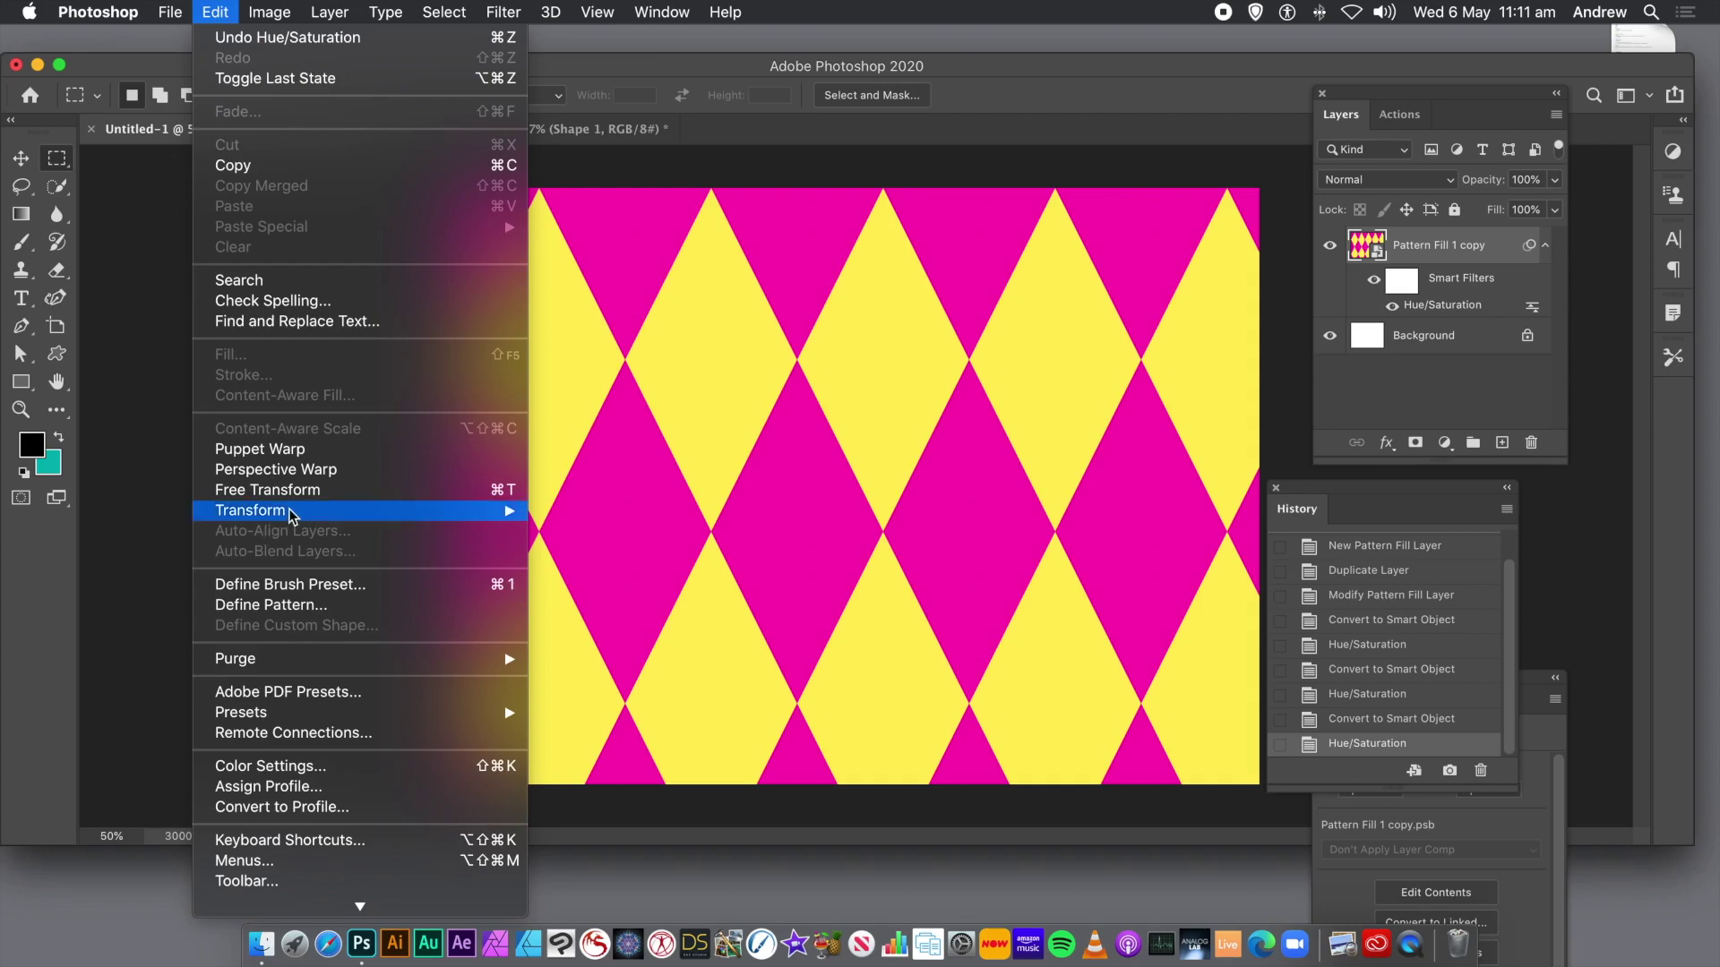
mouse_move(315, 511)
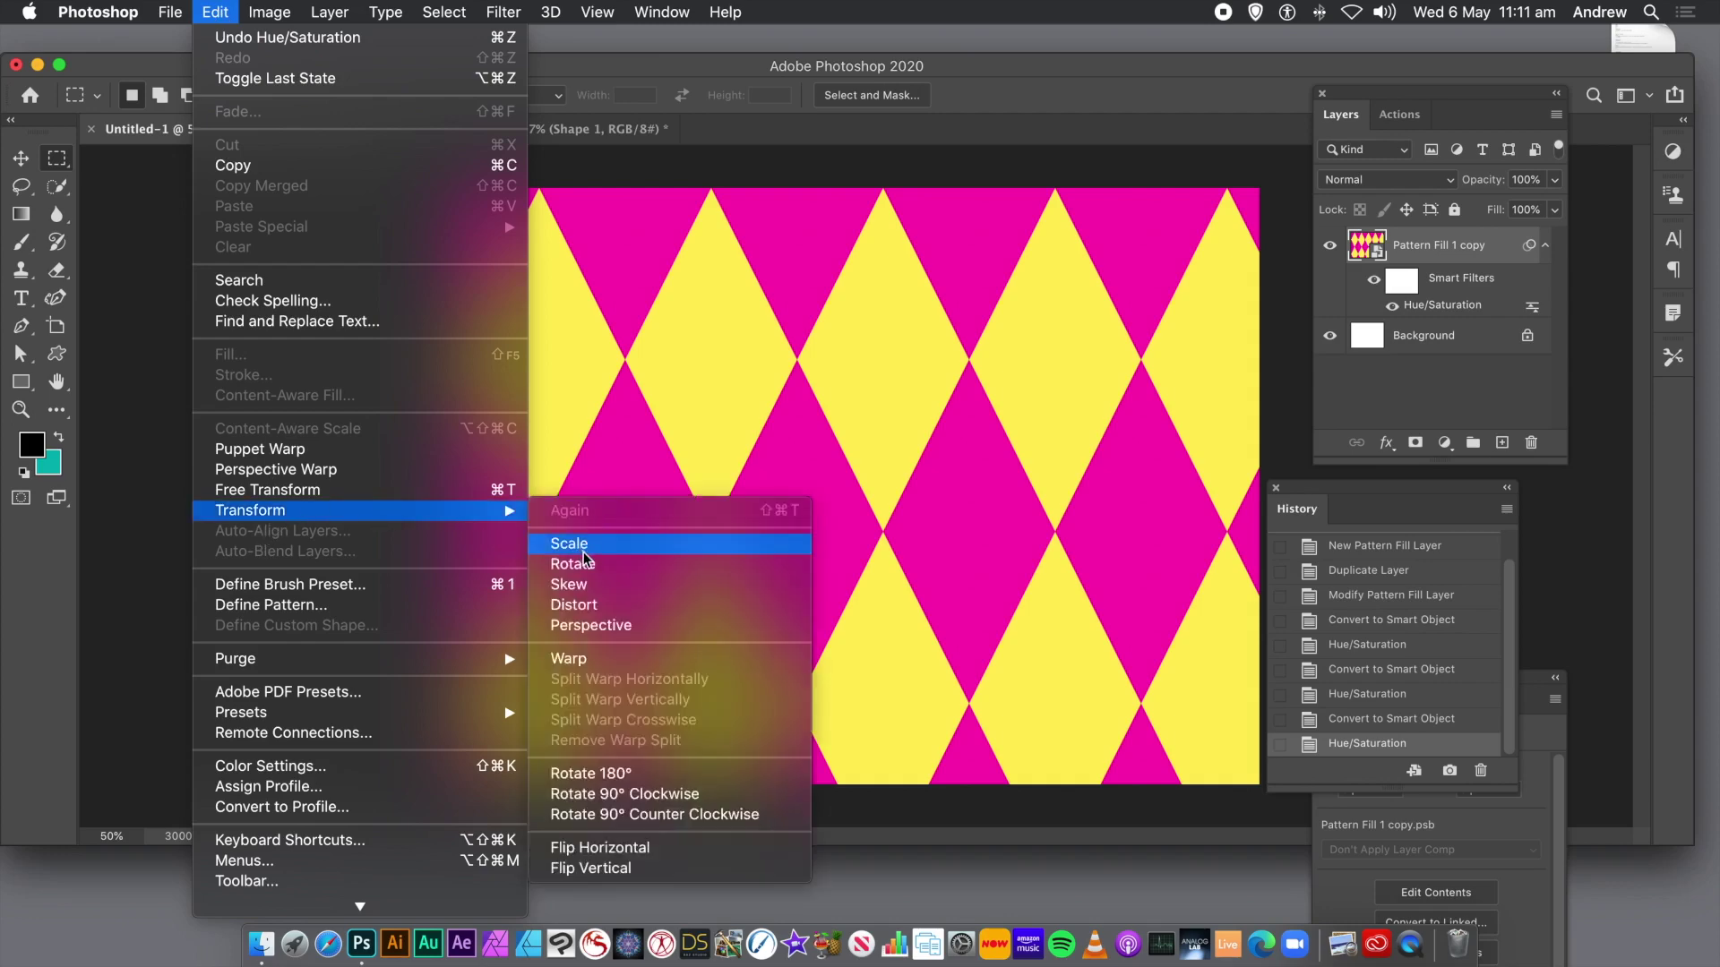
click(591, 614)
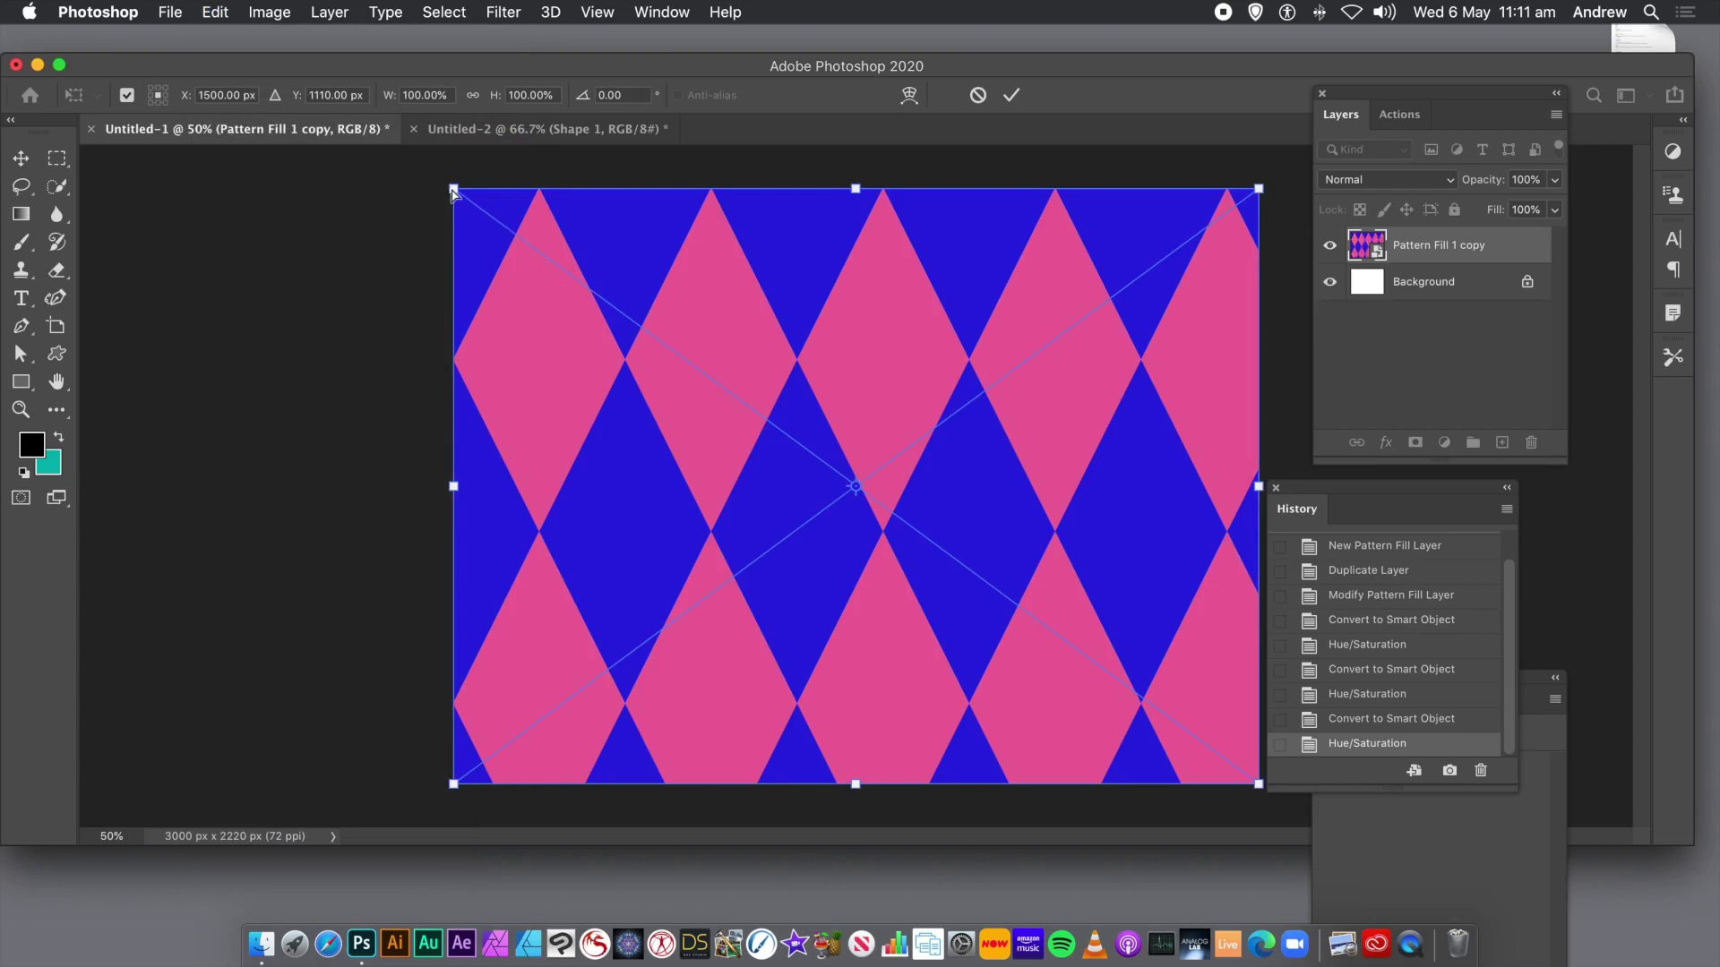
drag(453, 190, 673, 465)
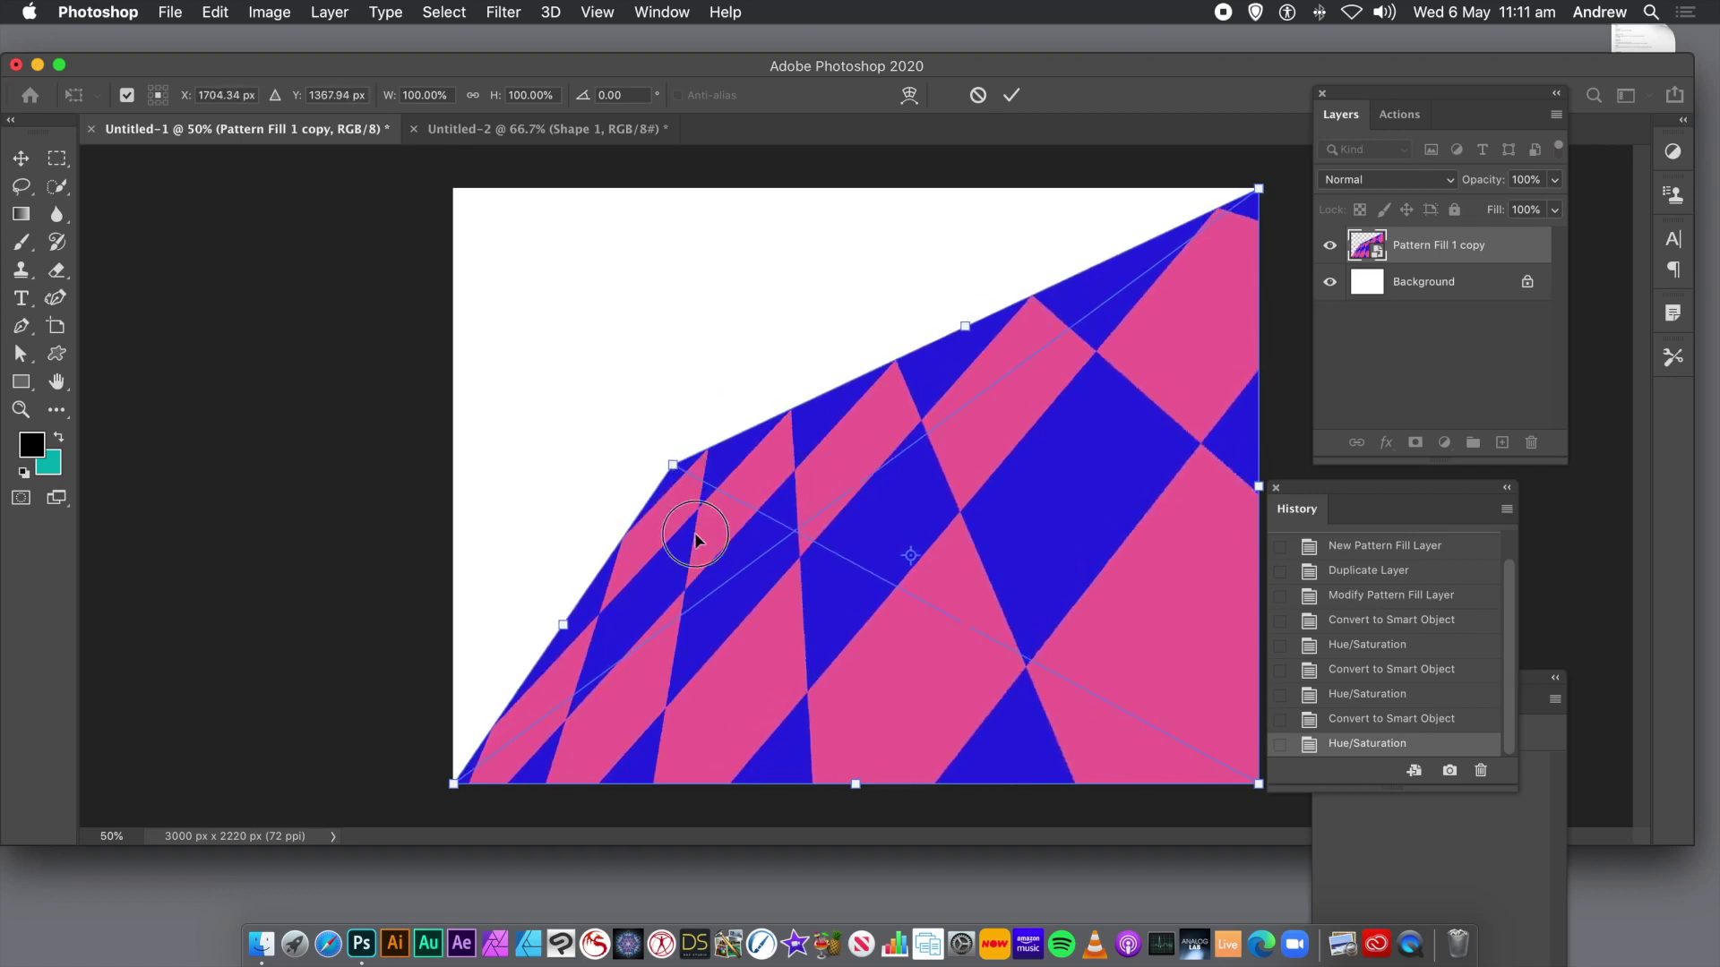
key(Return)
key(m)
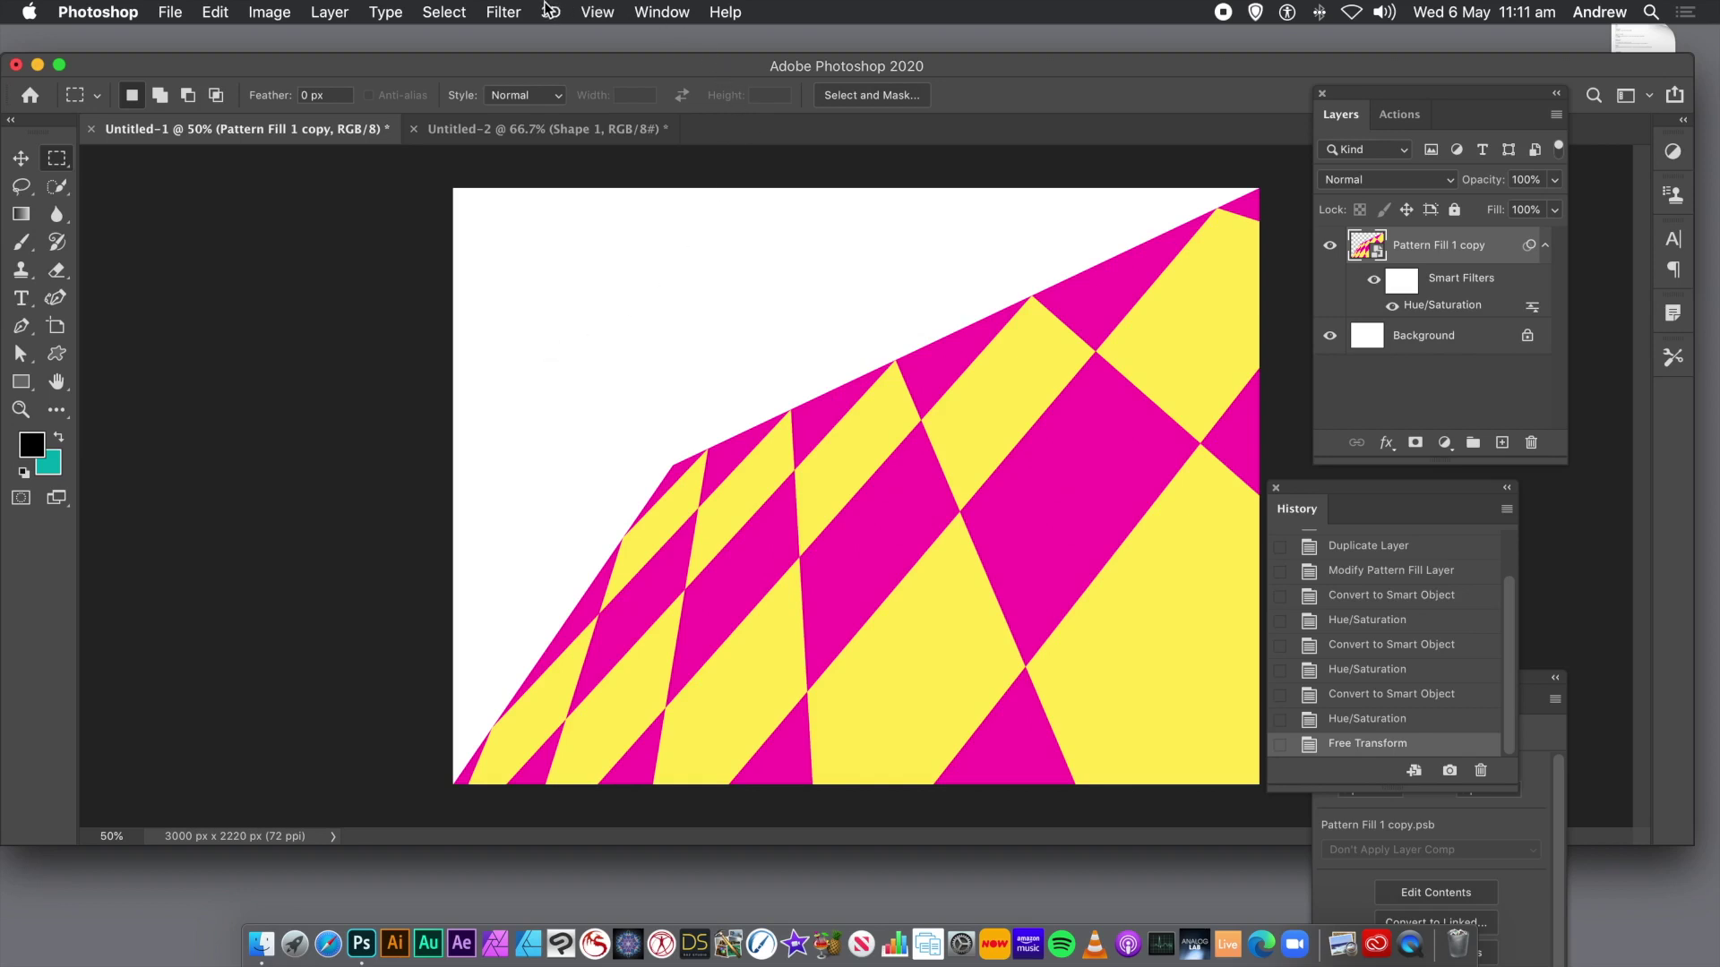
key(super+z)
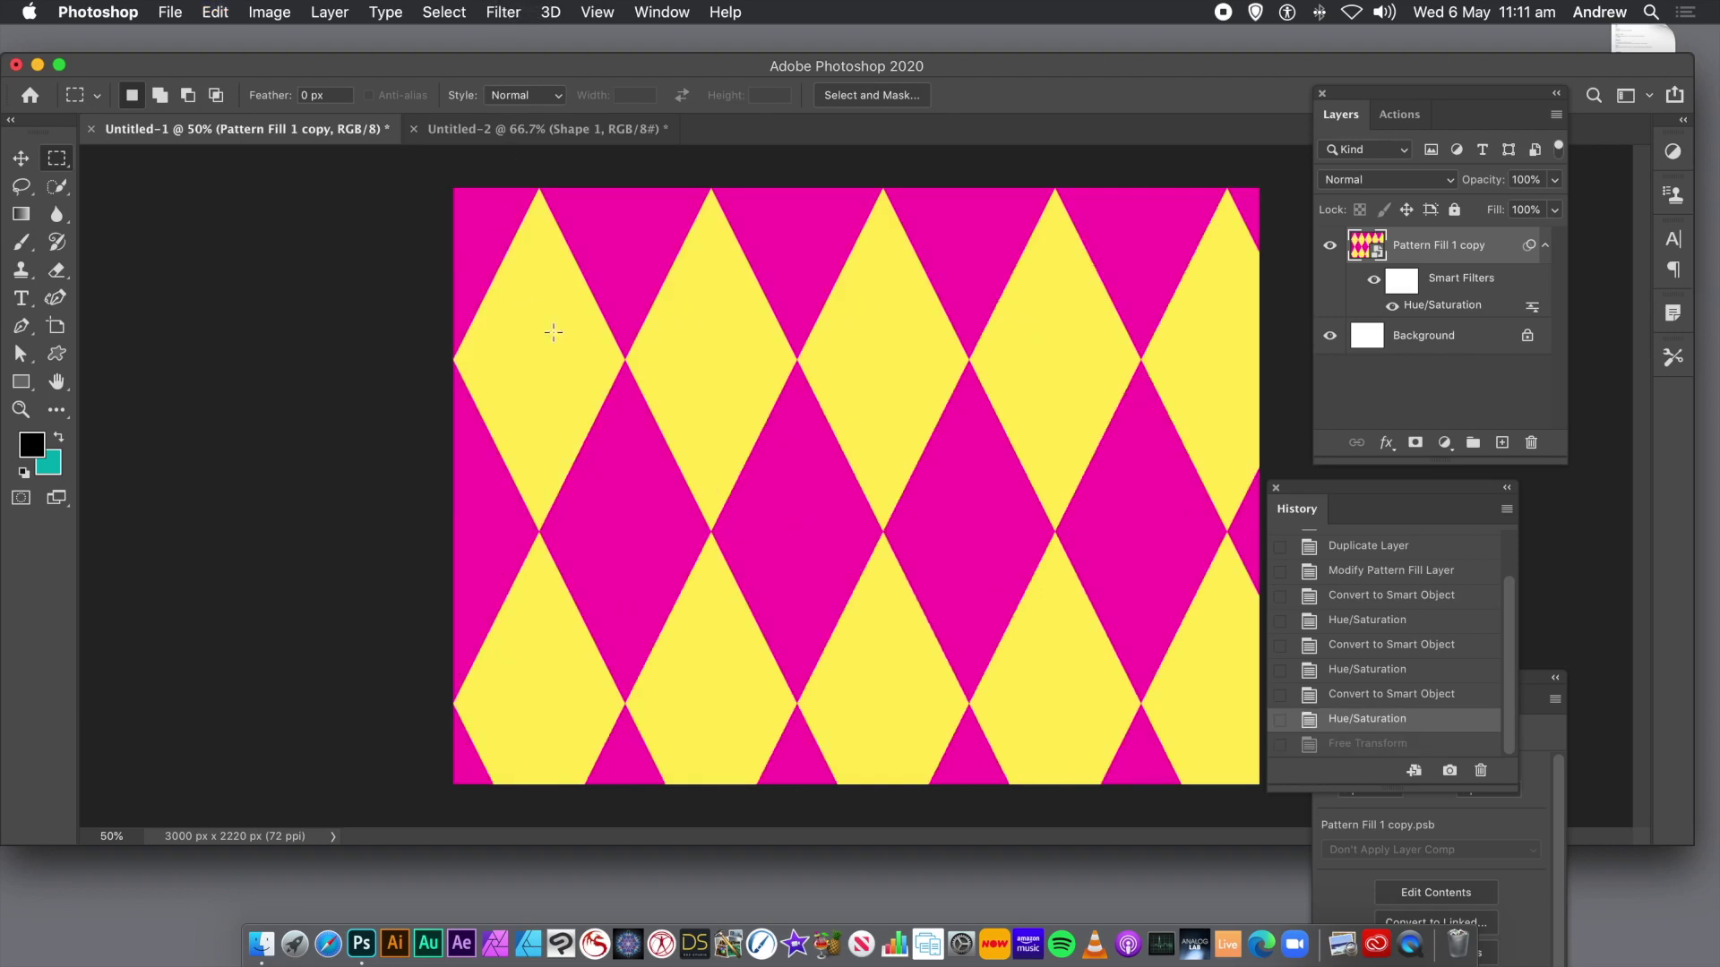
click(20, 158)
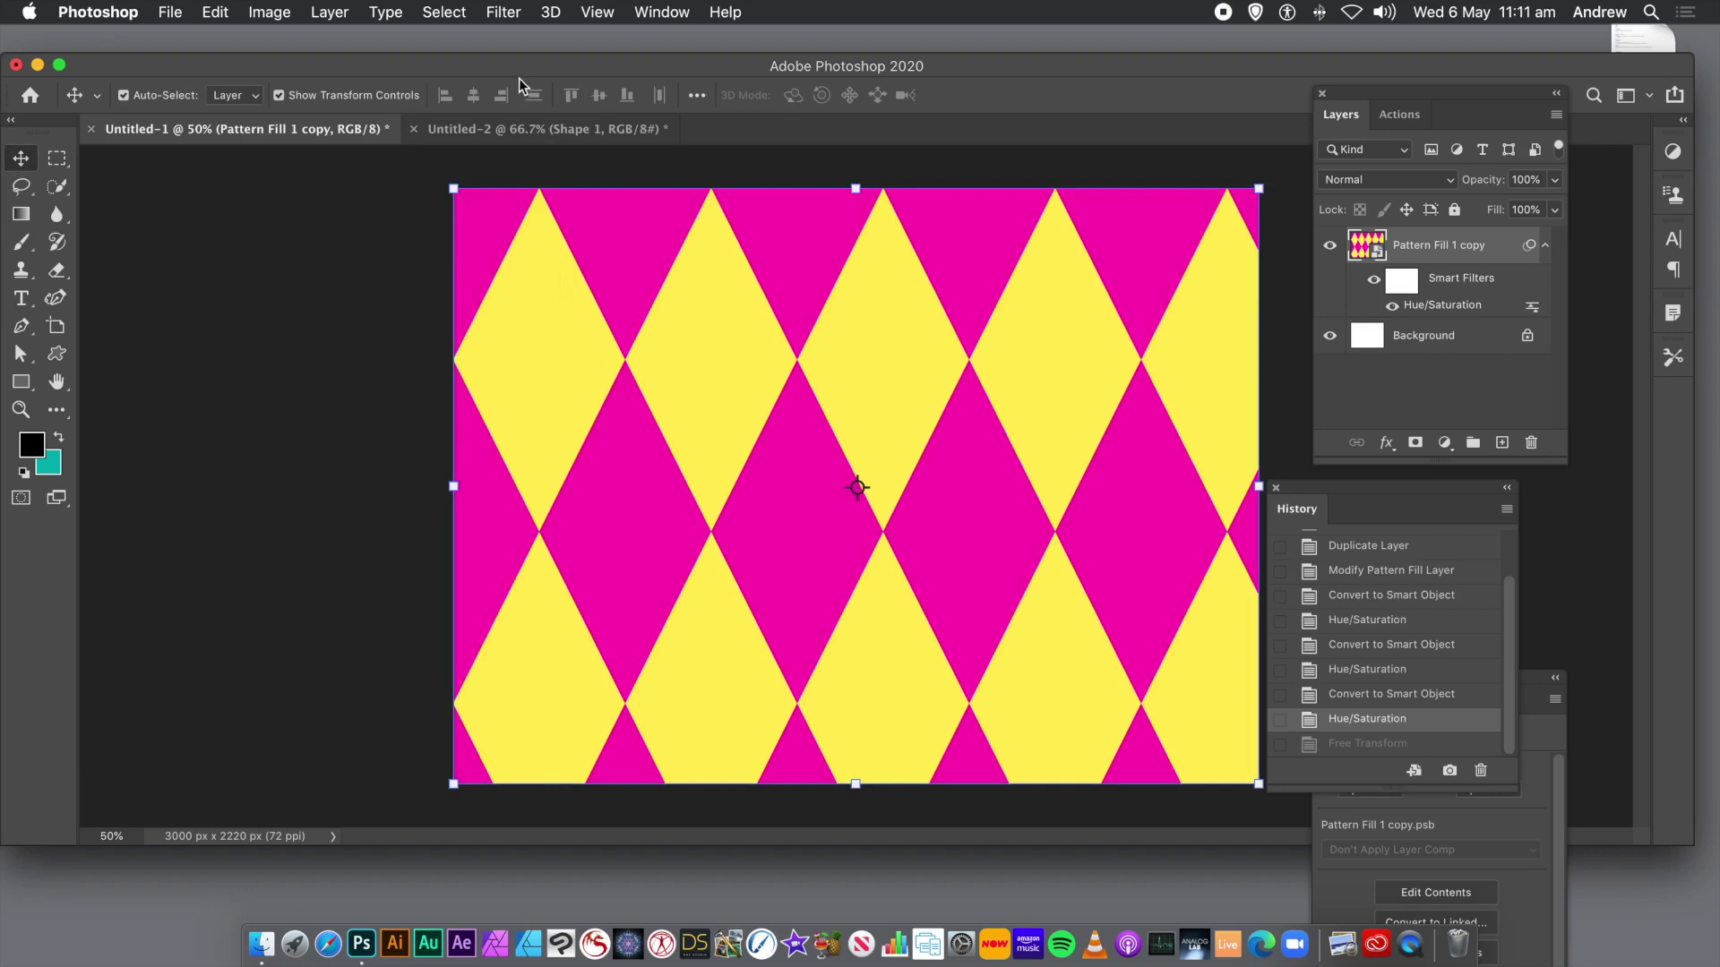
click(505, 14)
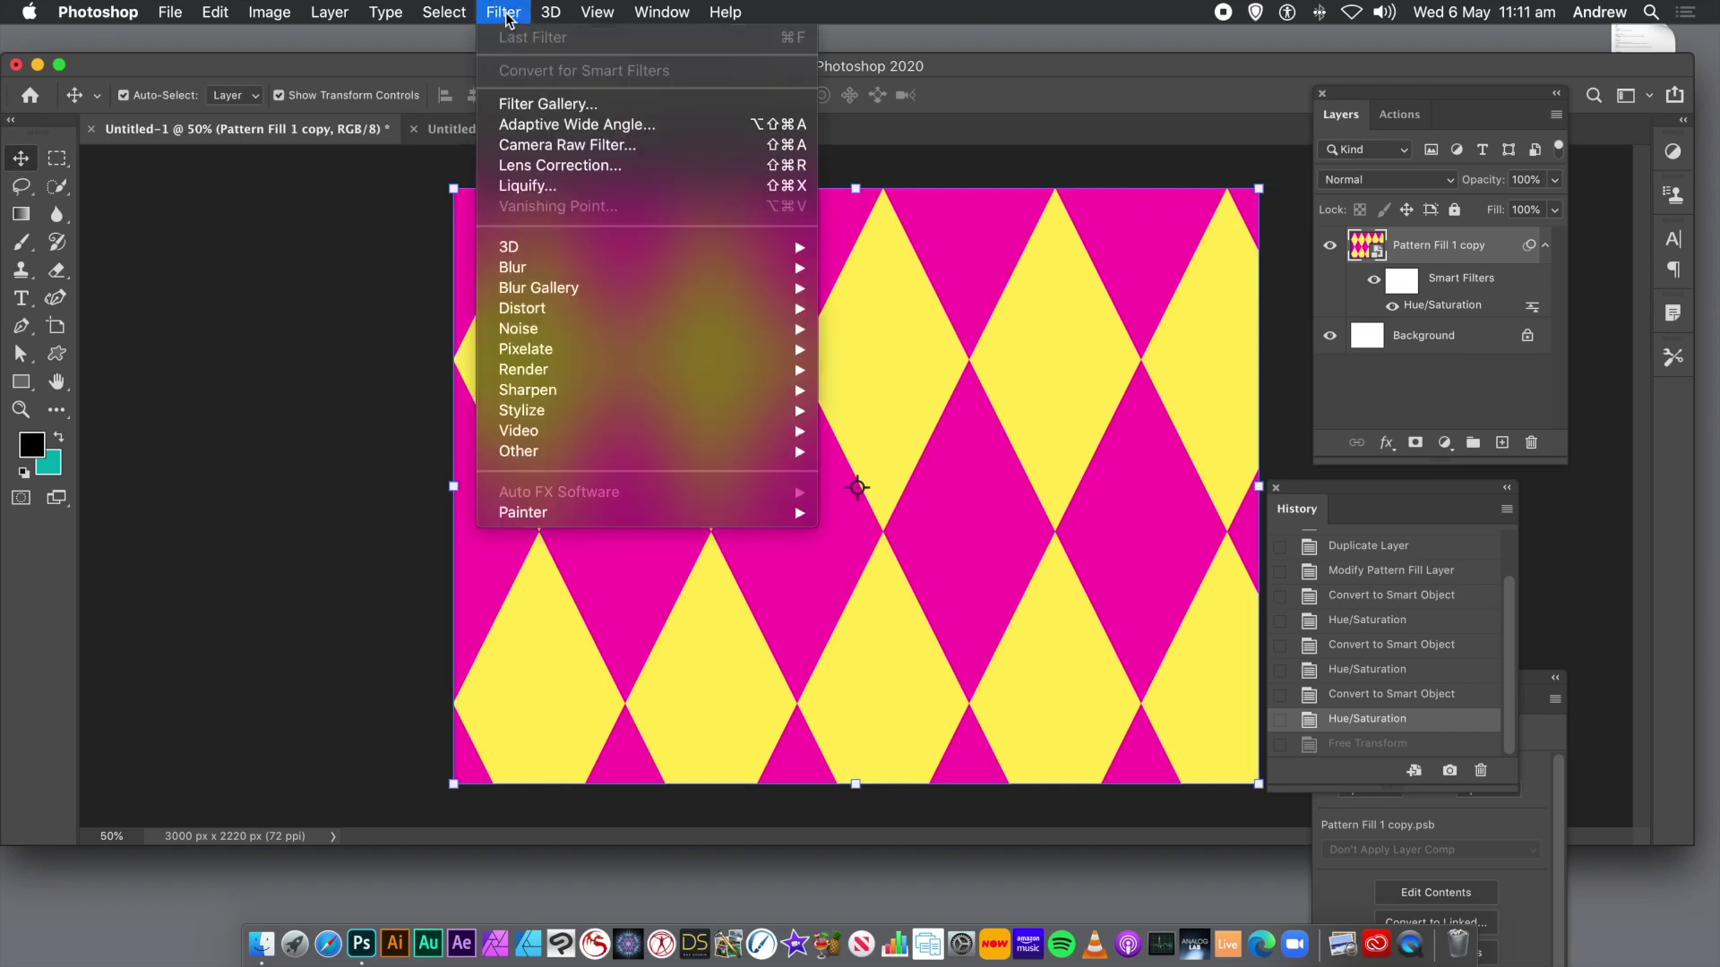
click(513, 182)
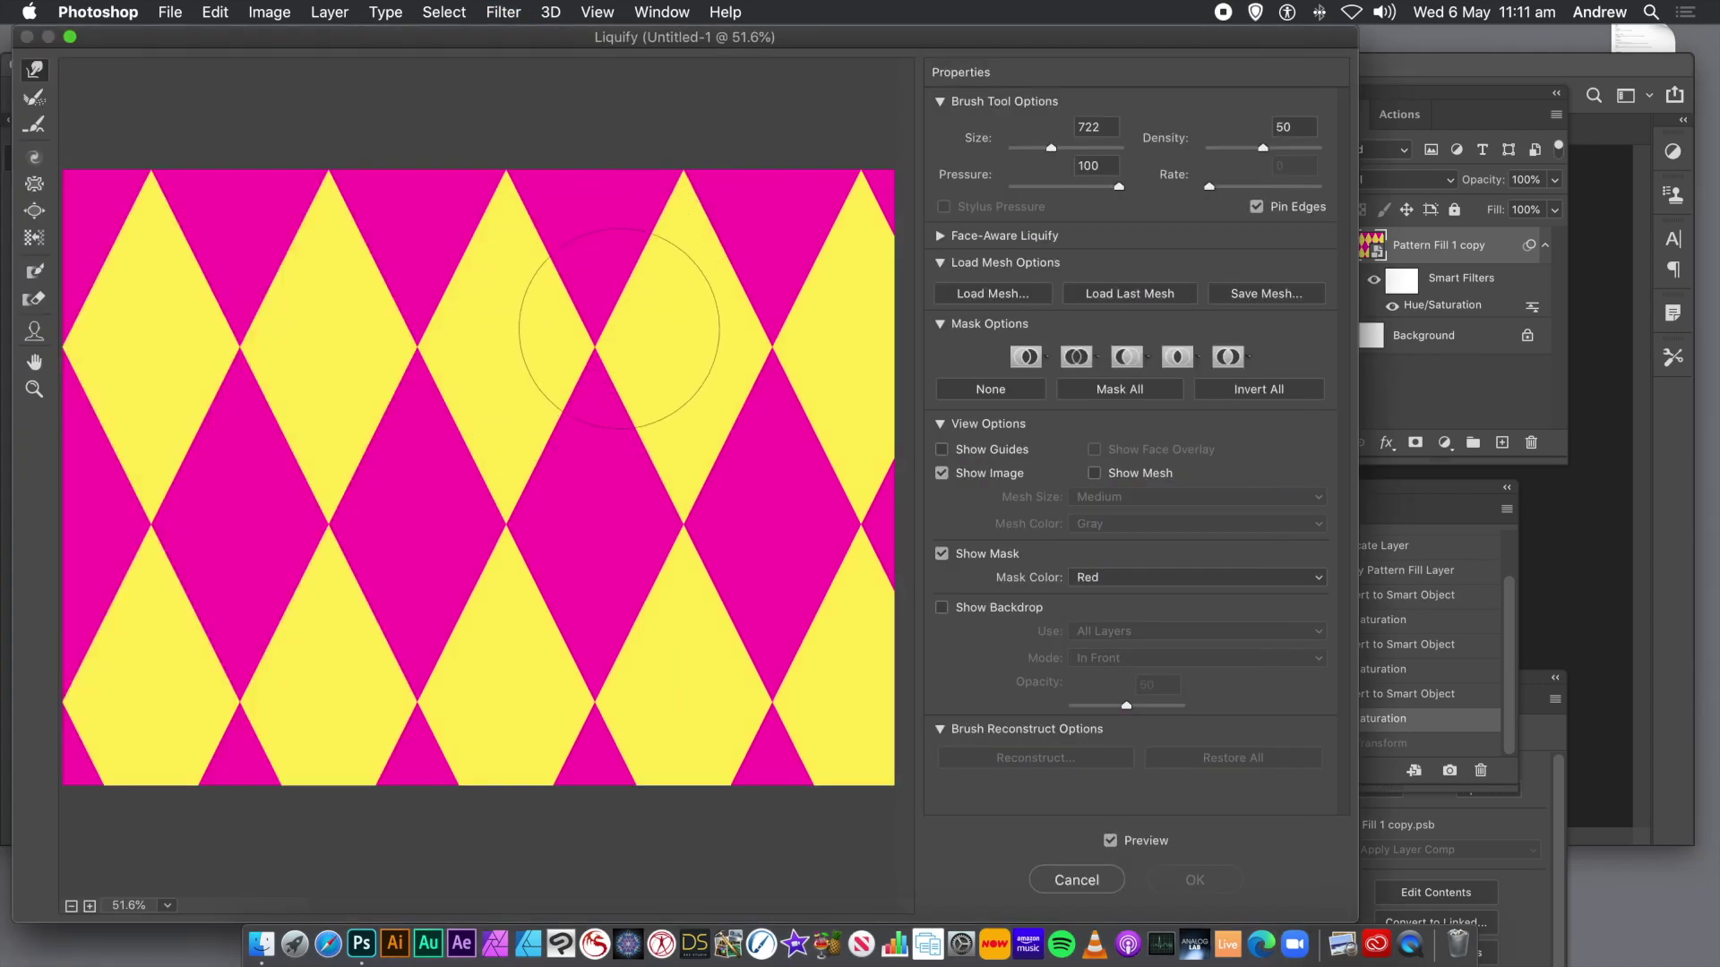
mouse_move(619, 327)
mouse_down()
mouse_move(434, 338)
mouse_move(696, 356)
mouse_move(384, 337)
mouse_move(346, 357)
mouse_move(619, 370)
mouse_up()
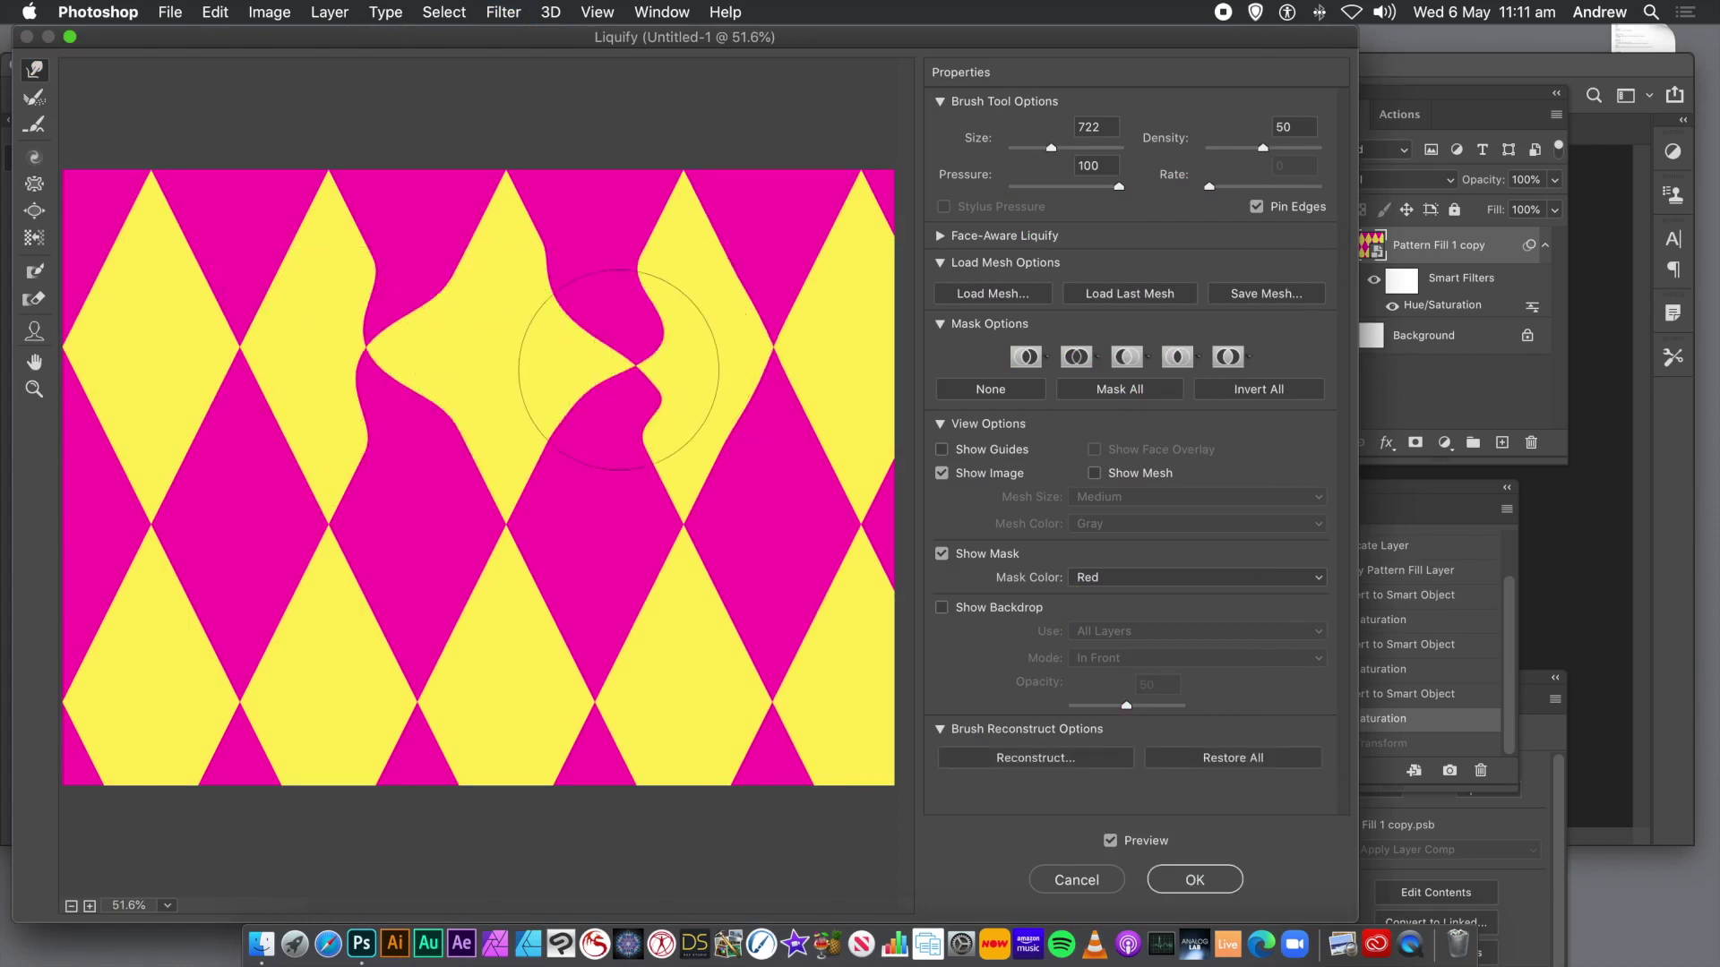
click(1086, 884)
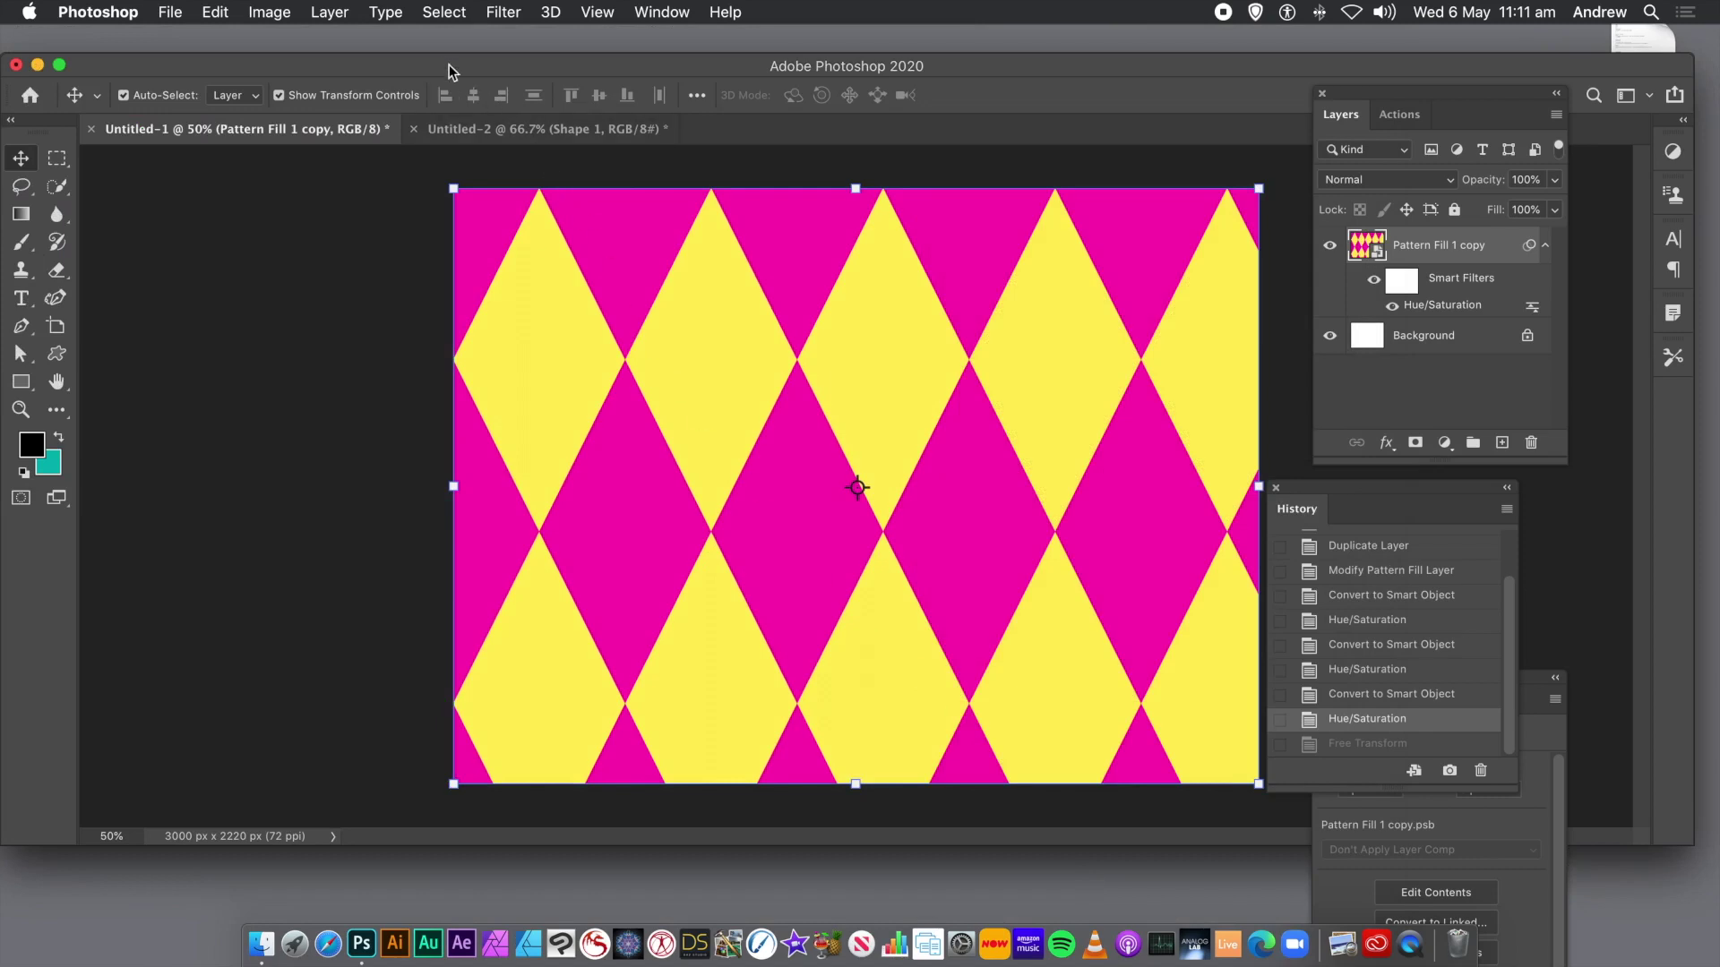
click(555, 18)
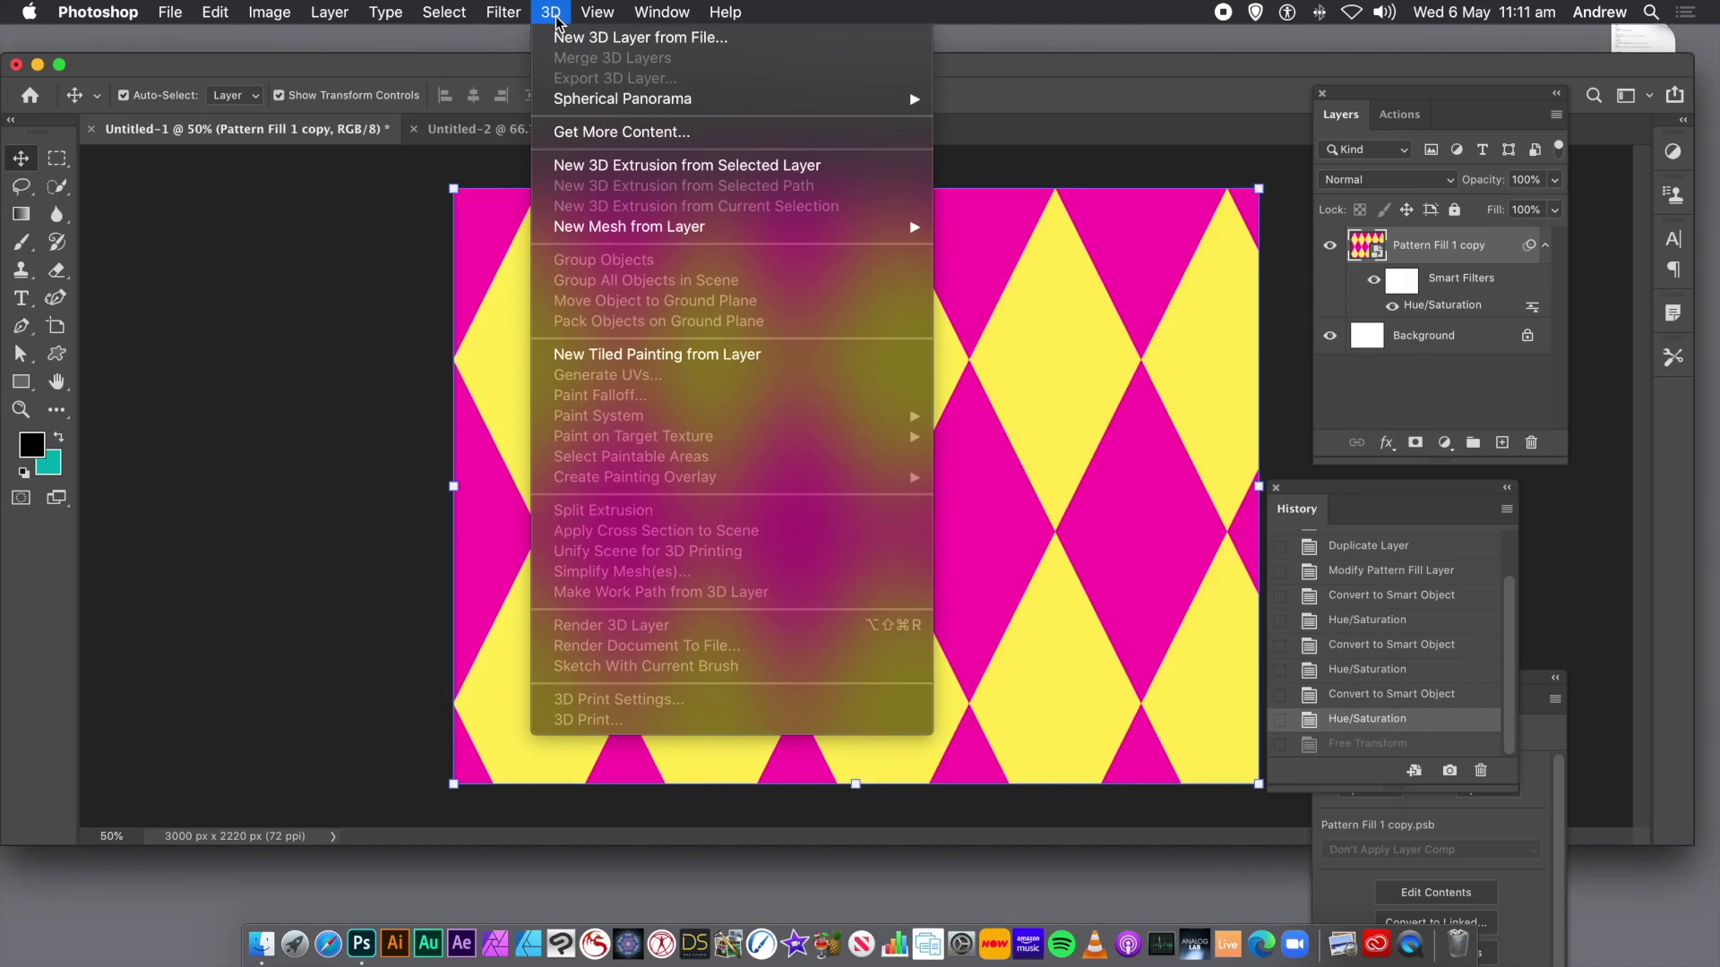
mouse_move(583, 241)
click(310, 46)
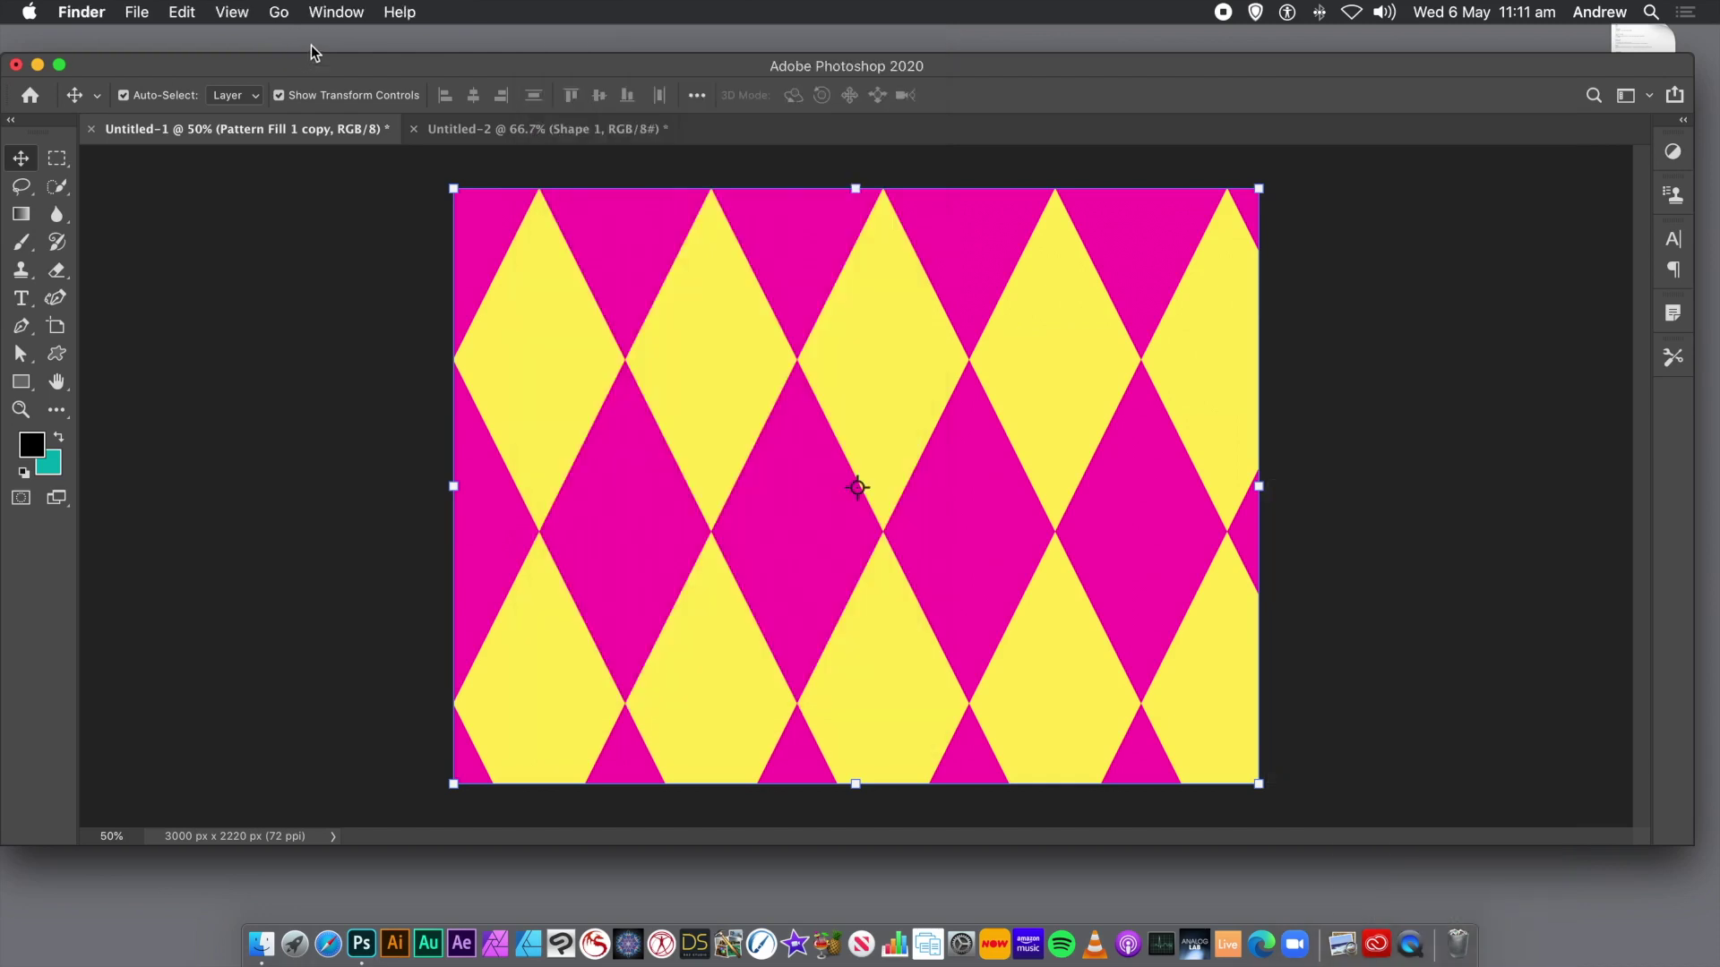
click(335, 158)
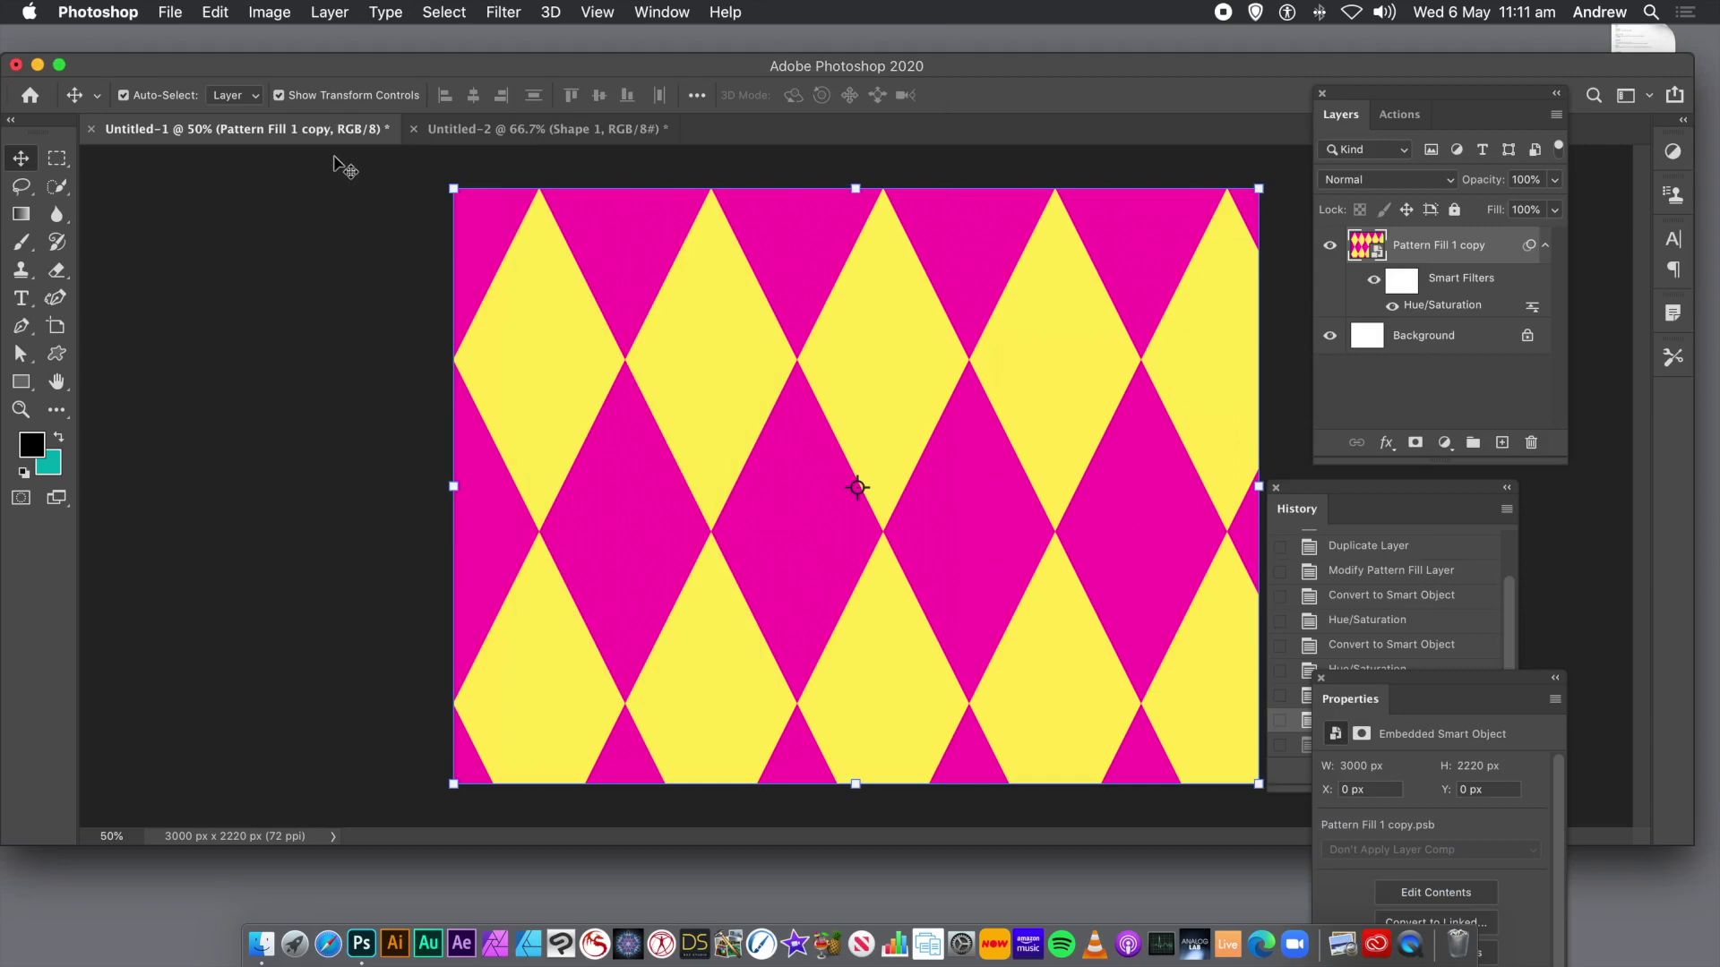